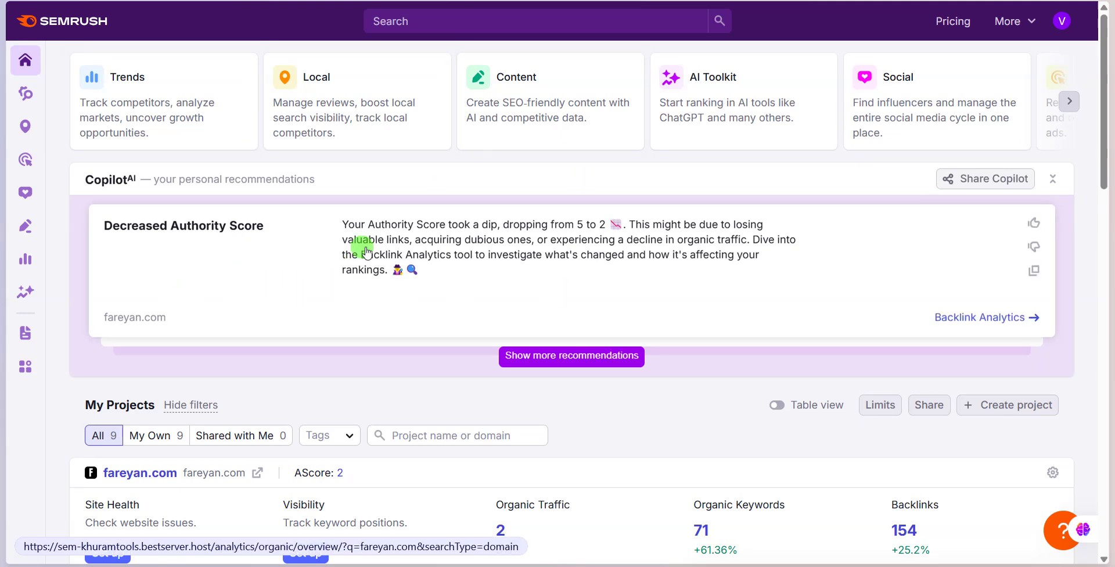
Open the Topic Research tool from the Content Marketing toolkit.
scroll(437, 270, "down", 3)
scroll(433, 269, "up", 3)
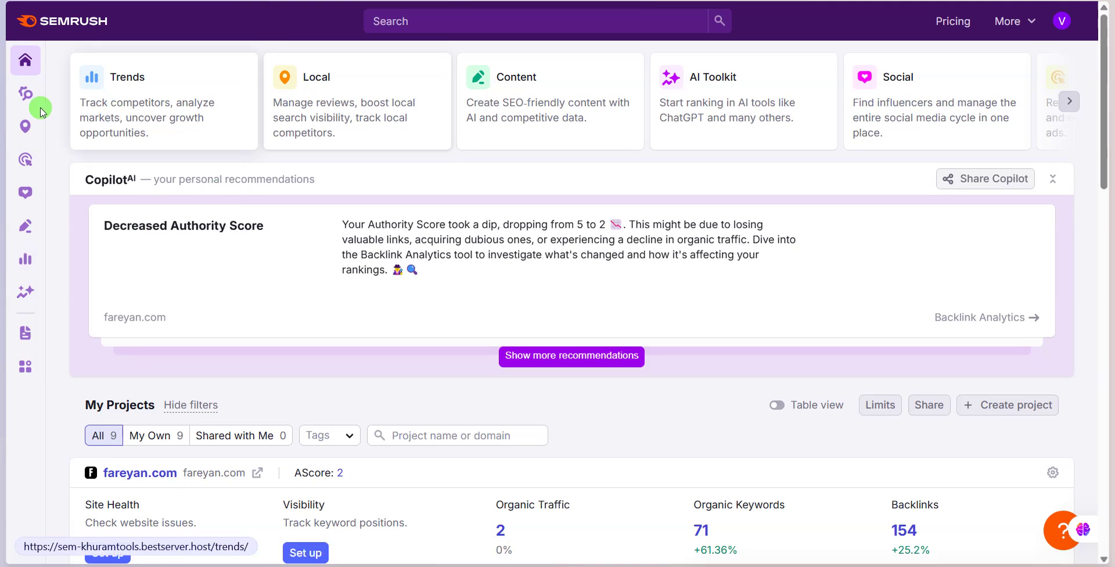
mouse_move(26, 264)
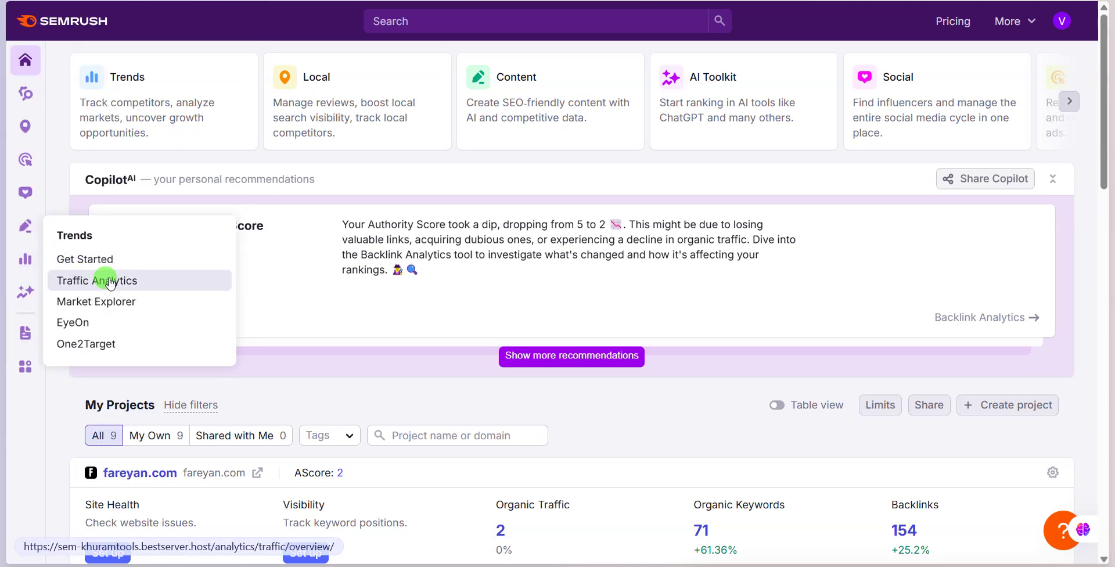
mouse_move(26, 232)
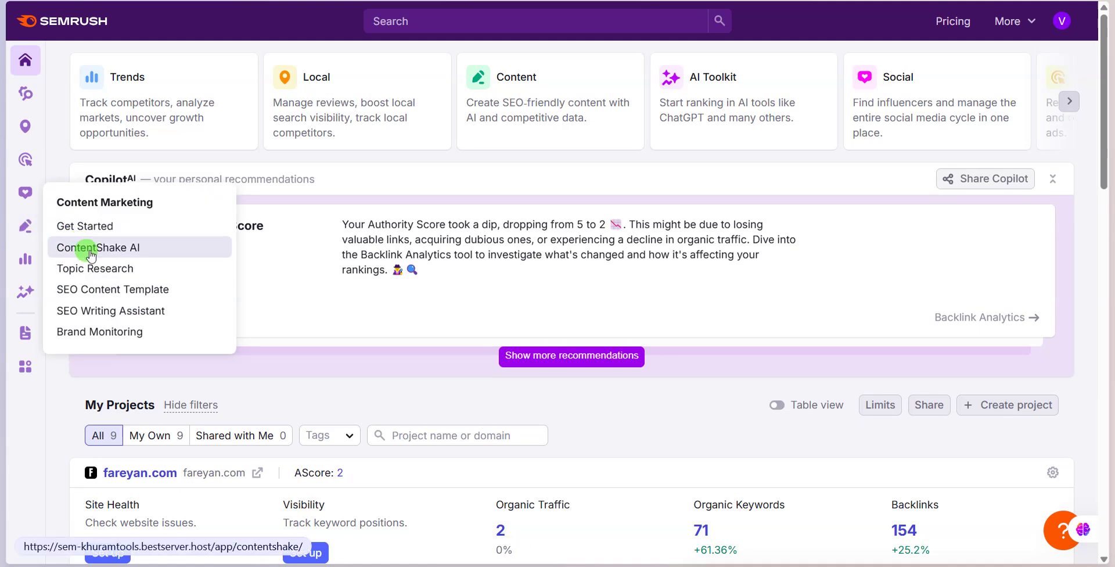
left_click(105, 271)
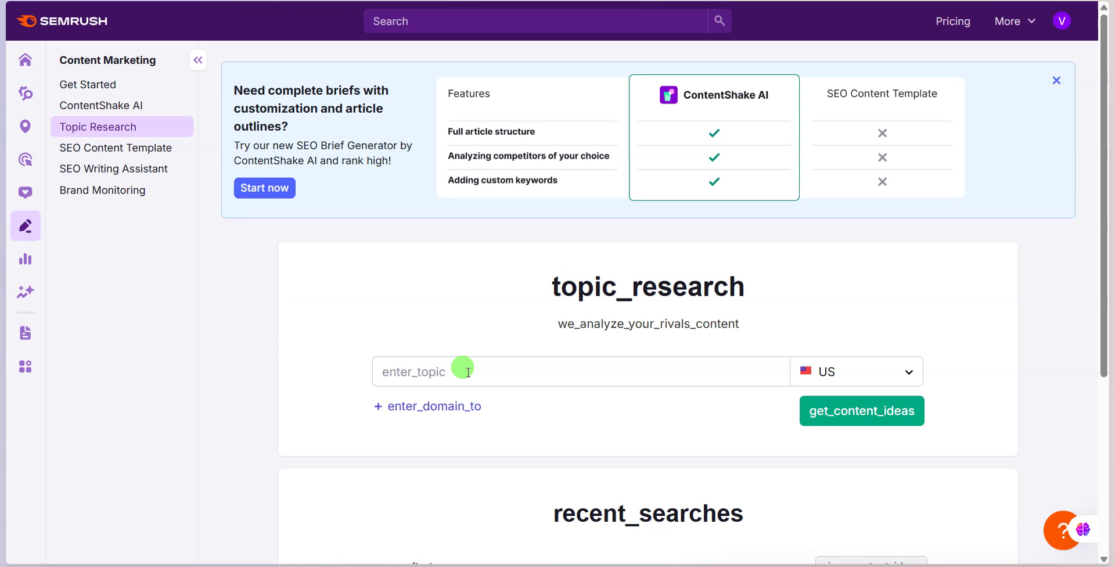
Get content ideas for the recently searched topic "web hosting".
left_click(468, 373)
type("we")
key("Down")
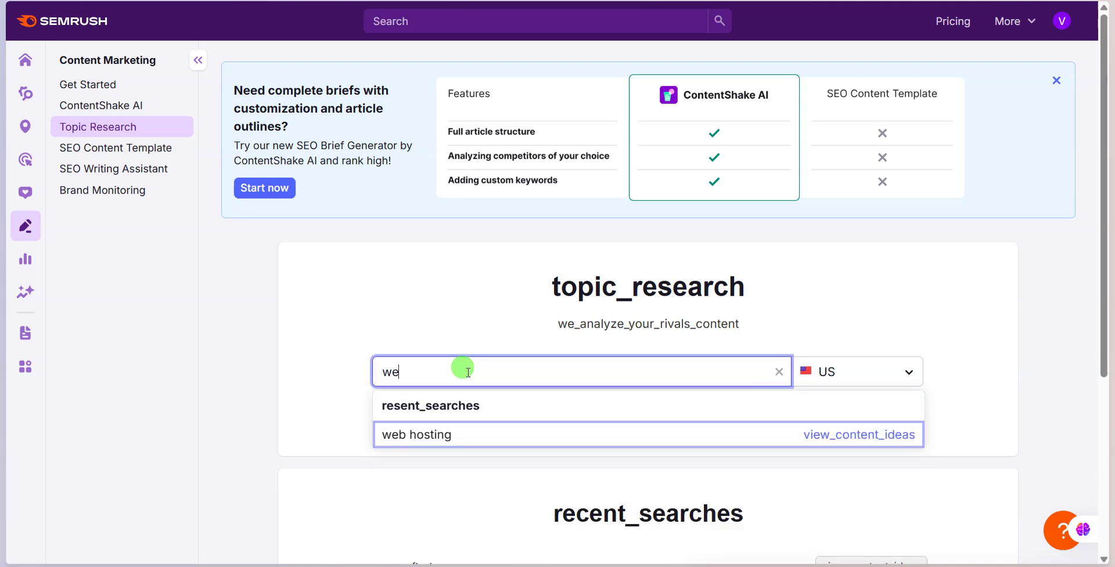
type("e")
key("Return")
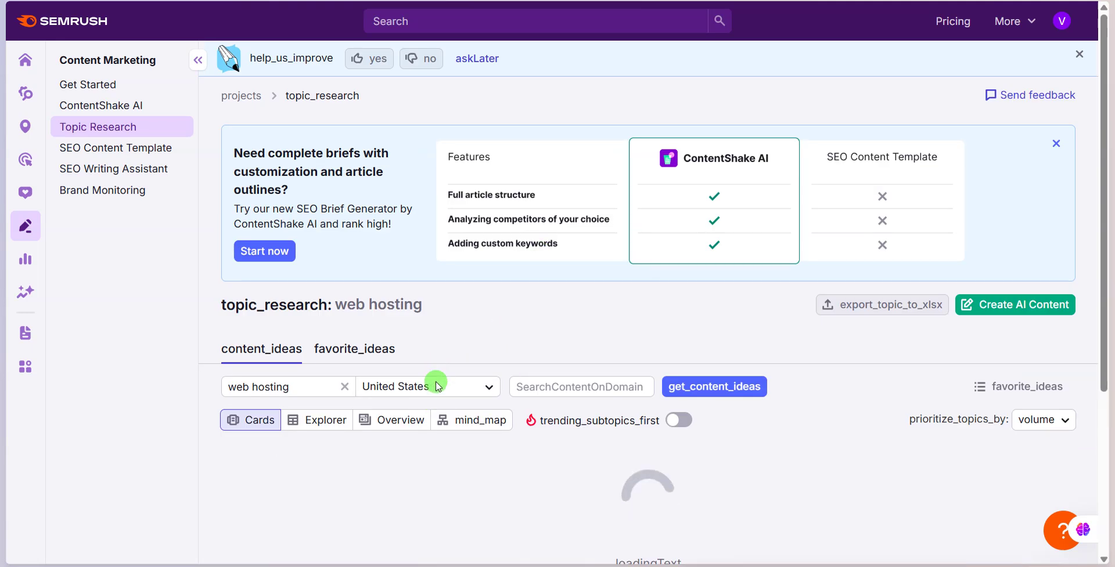
Look over the web hosting subtopic cards and go through the Explorer and Overview views to the mind map.
scroll(439, 387, "down", 2)
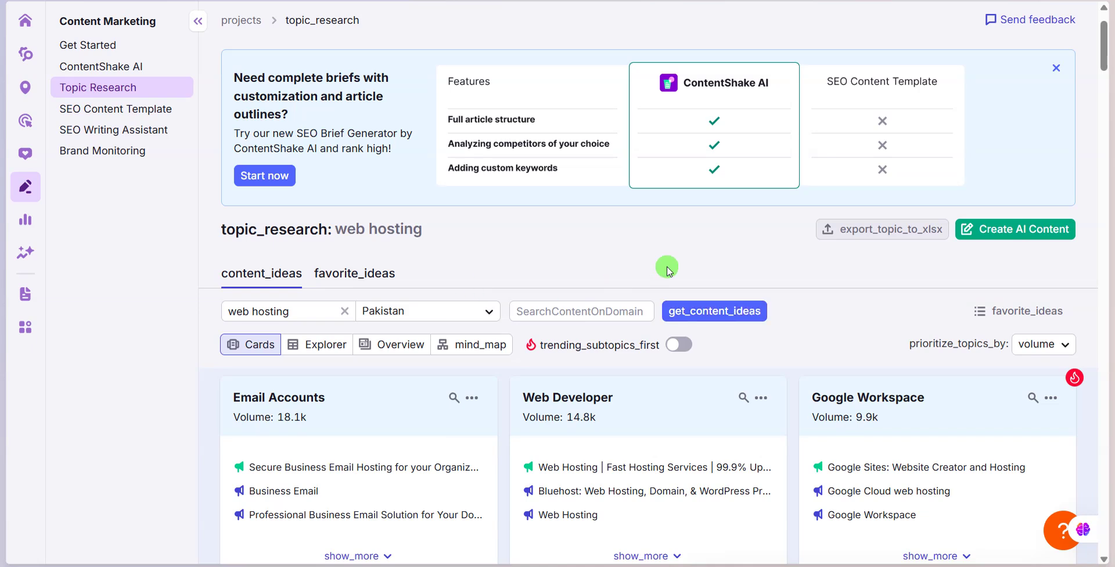
scroll(664, 266, "down", 3)
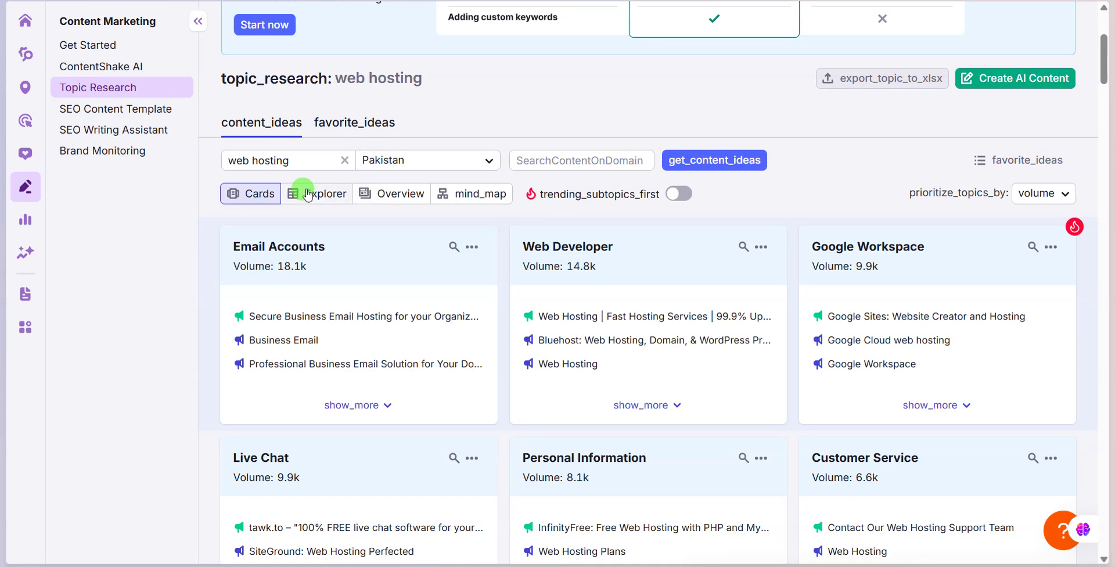
scroll(320, 286, "down", 1)
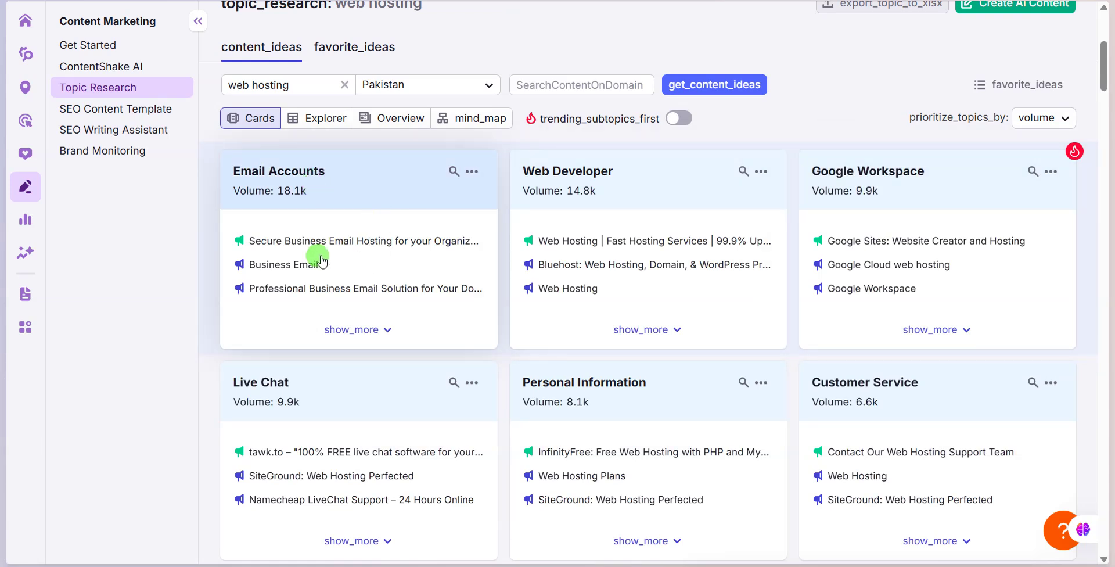
scroll(295, 166, "up", 2)
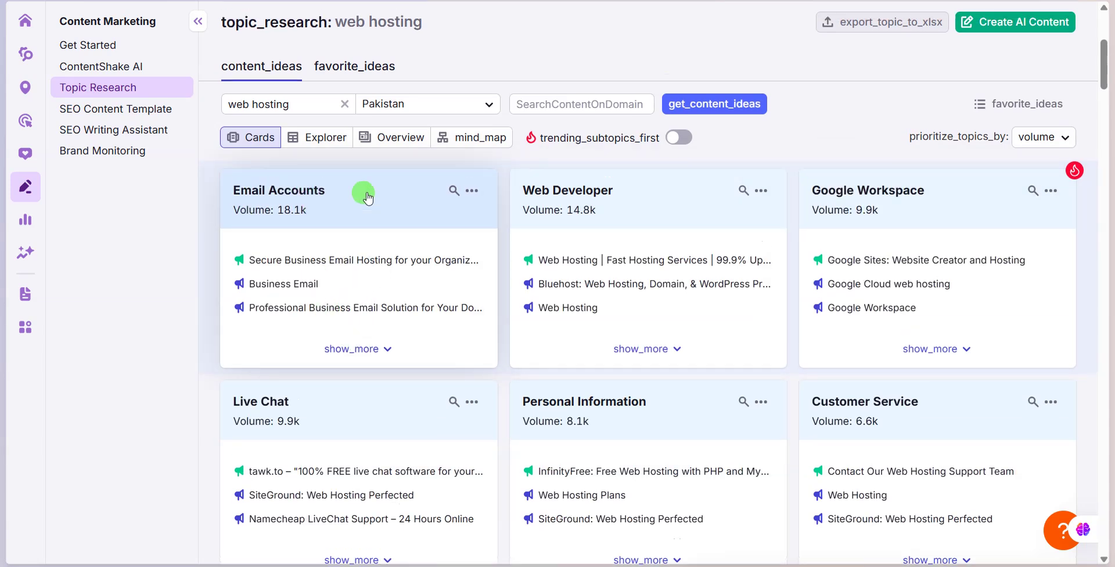
left_click(303, 271)
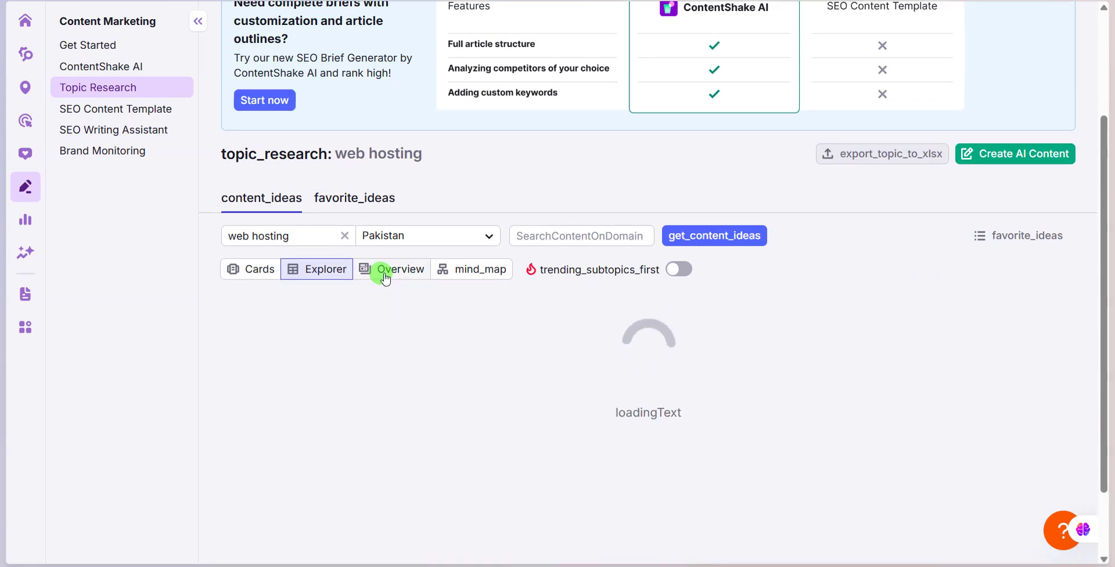
left_click(387, 271)
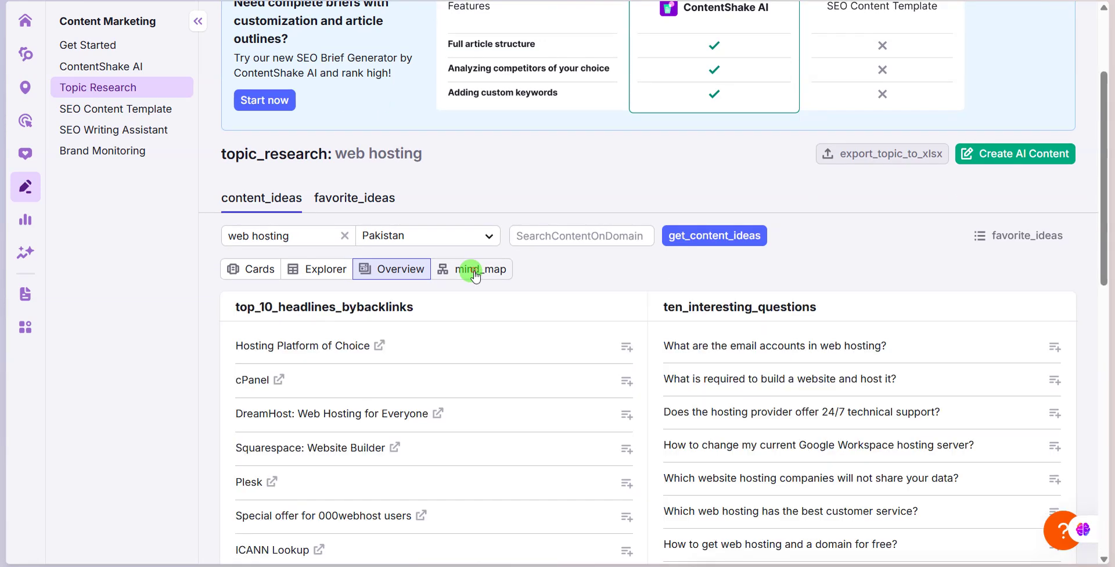
left_click(475, 272)
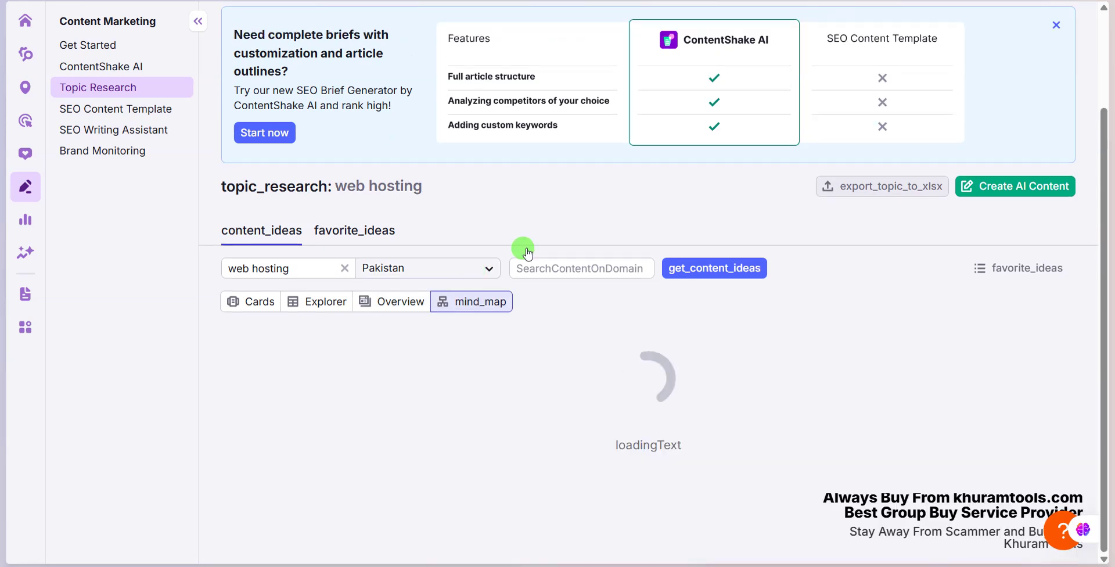
Examine the web hosting mind map's subtopics and headlines, and highlight its full list of questions.
scroll(539, 247, "down", 2)
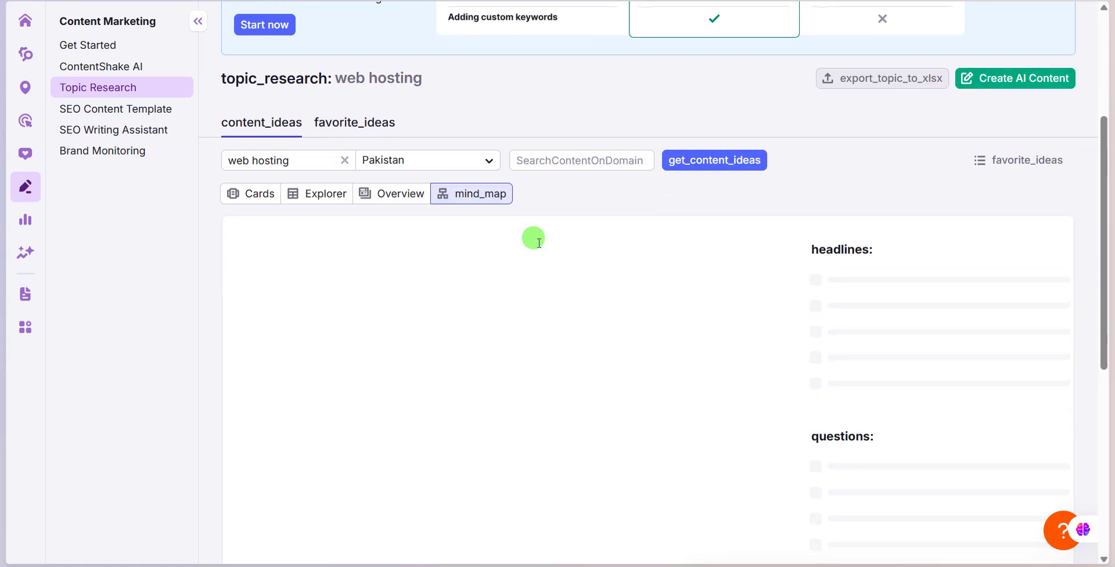
scroll(428, 289, "down", 1)
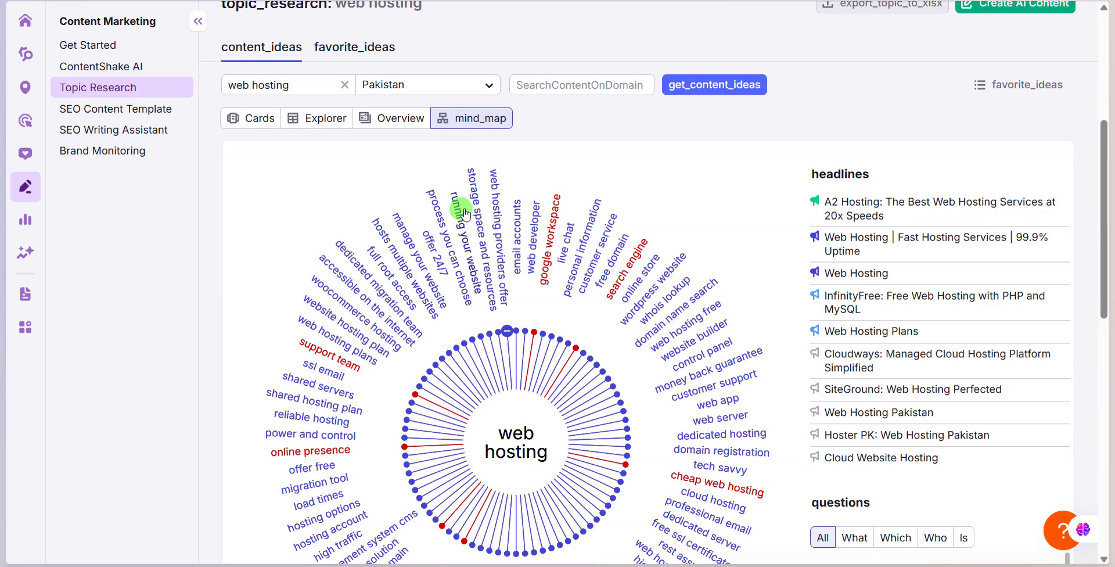
scroll(461, 206, "down", 1)
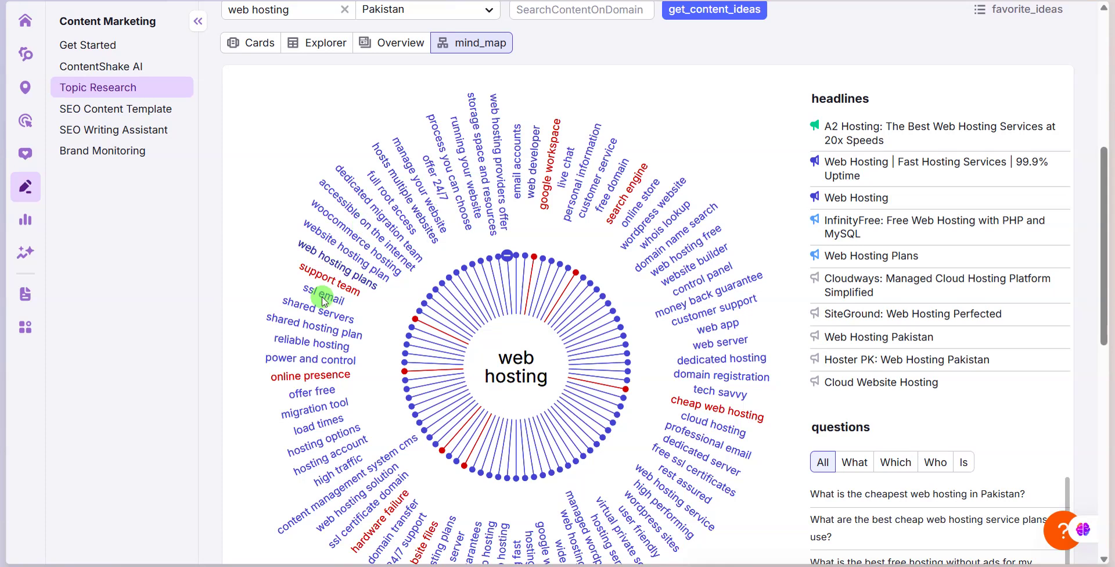
scroll(384, 364, "down", 1)
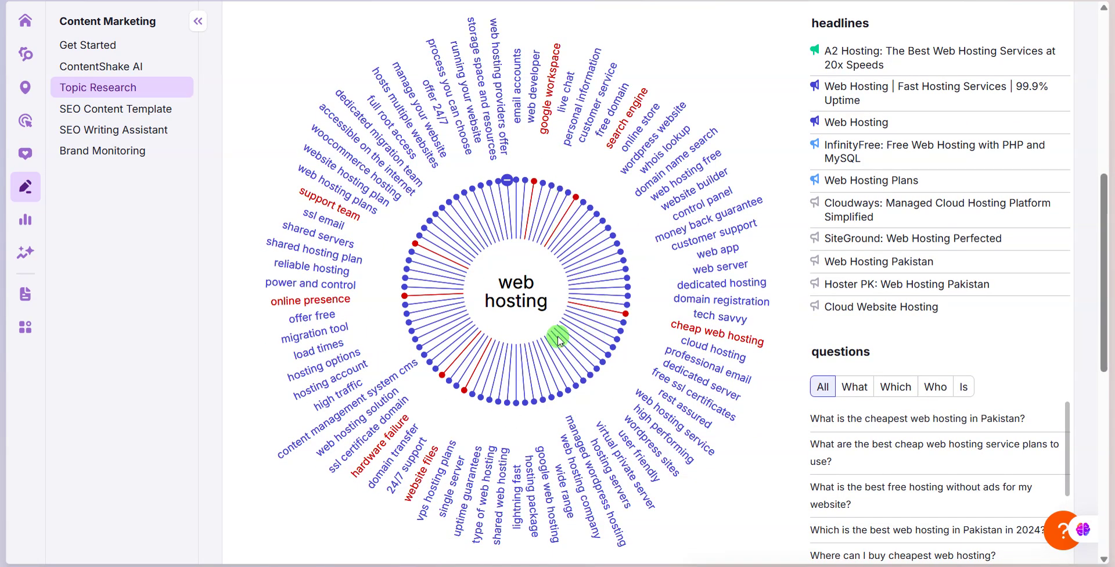
scroll(657, 244, "down", 1)
scroll(659, 247, "down", 2)
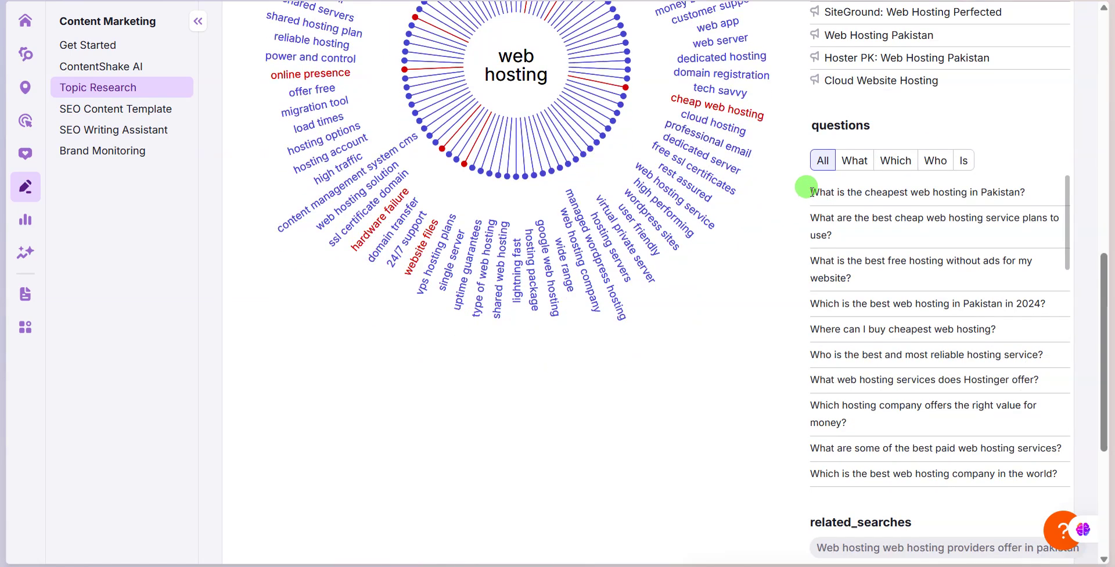
left_click_drag(810, 186, 1016, 403)
scroll(953, 380, "down", 3)
scroll(740, 309, "down", 2)
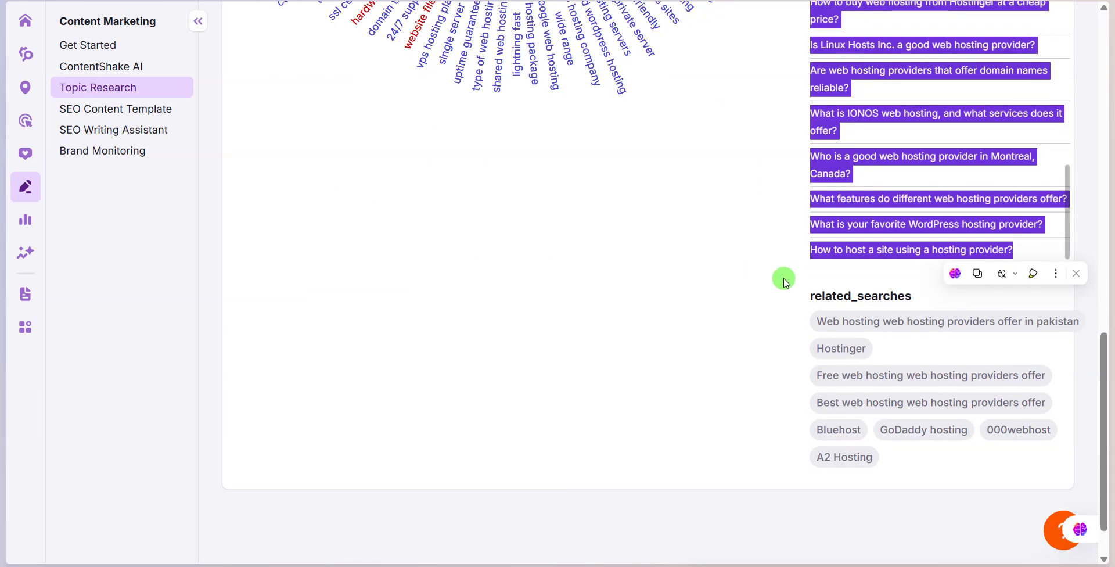
Highlight the related searches listed below the mind map's questions and clear the selection.
left_click(805, 301)
left_click_drag(805, 300, 837, 310)
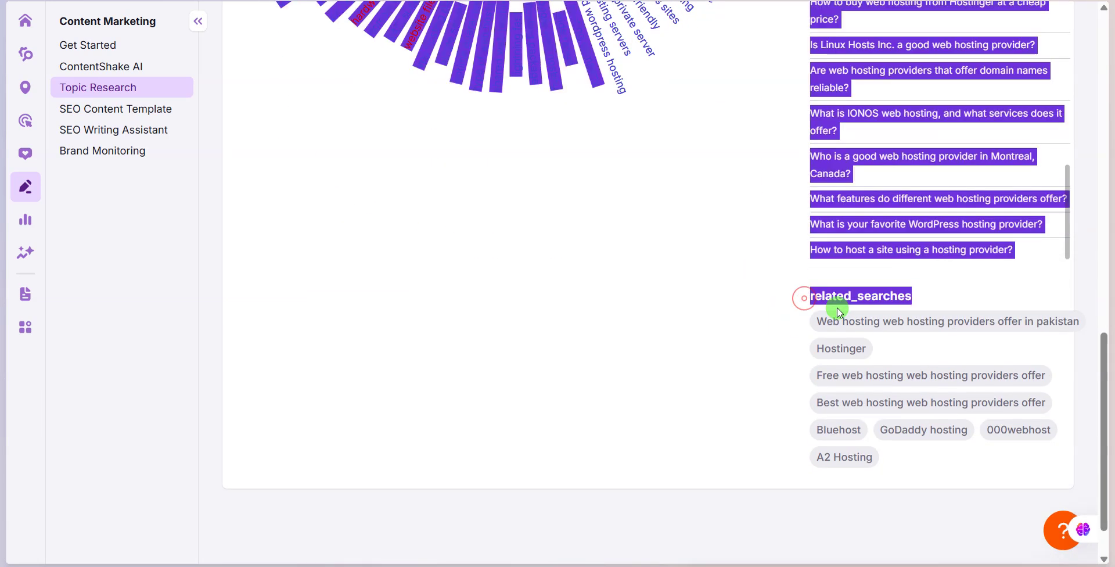
left_click(732, 315)
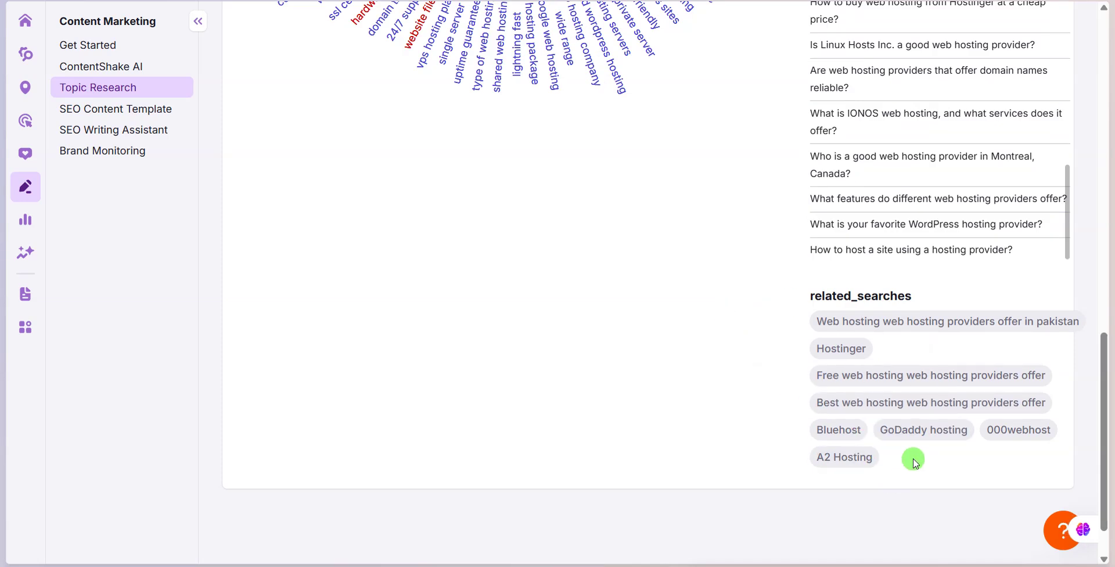
left_click_drag(876, 440, 779, 323)
left_click(620, 329)
Return to the Cards view and look through all the web hosting subtopic cards.
scroll(620, 328, "up", 5)
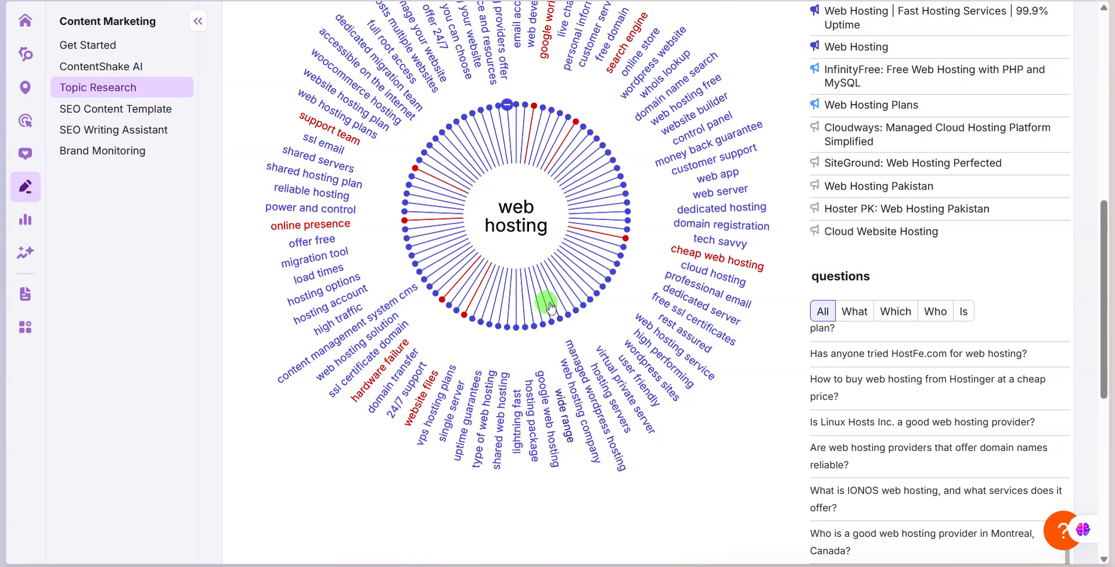
scroll(562, 303, "up", 3)
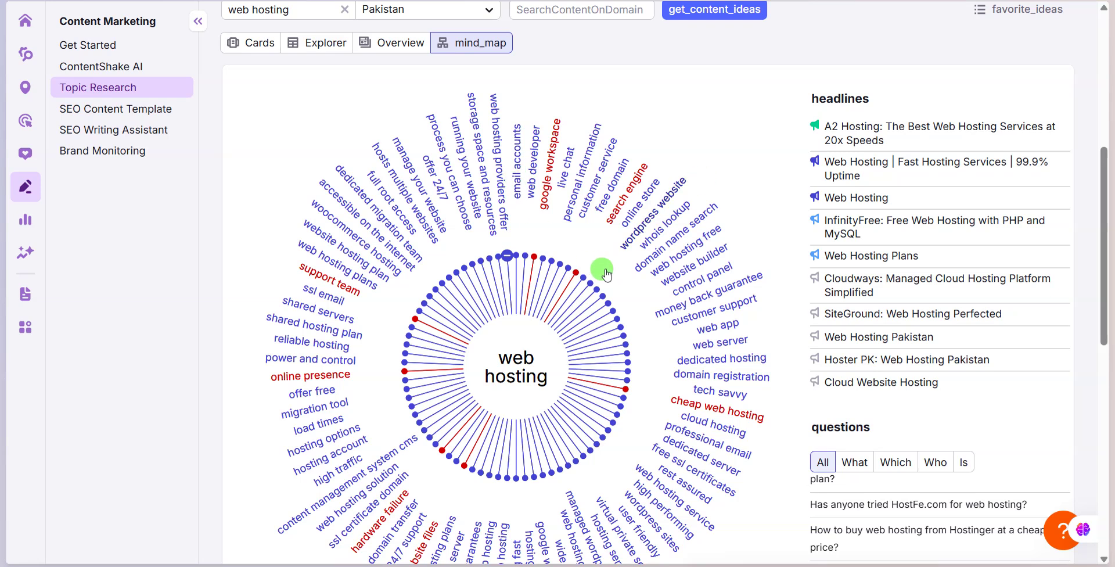
scroll(401, 250, "up", 2)
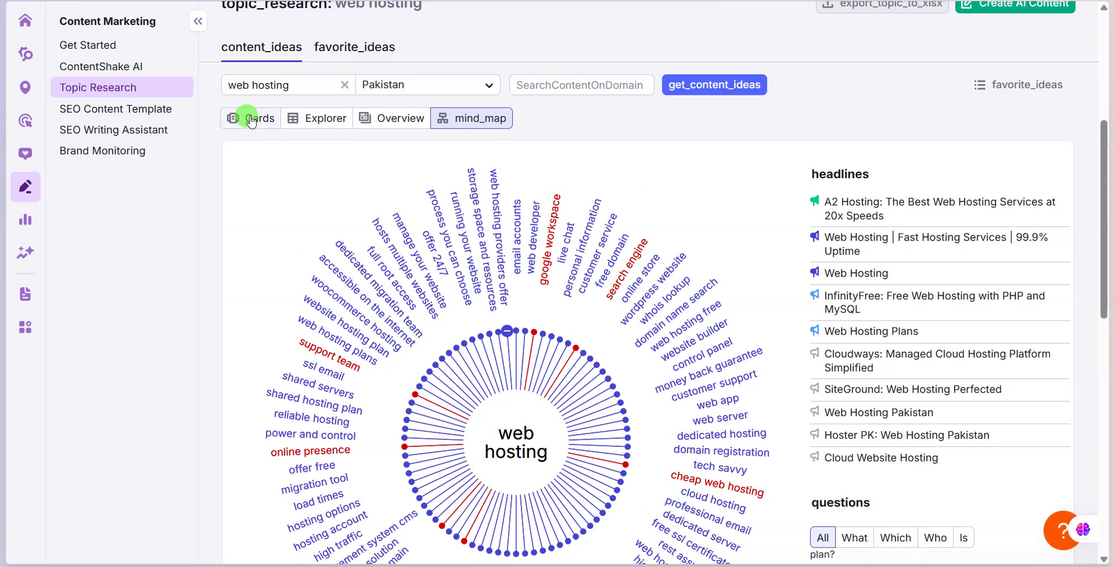
scroll(269, 239, "up", 5)
left_click(258, 421)
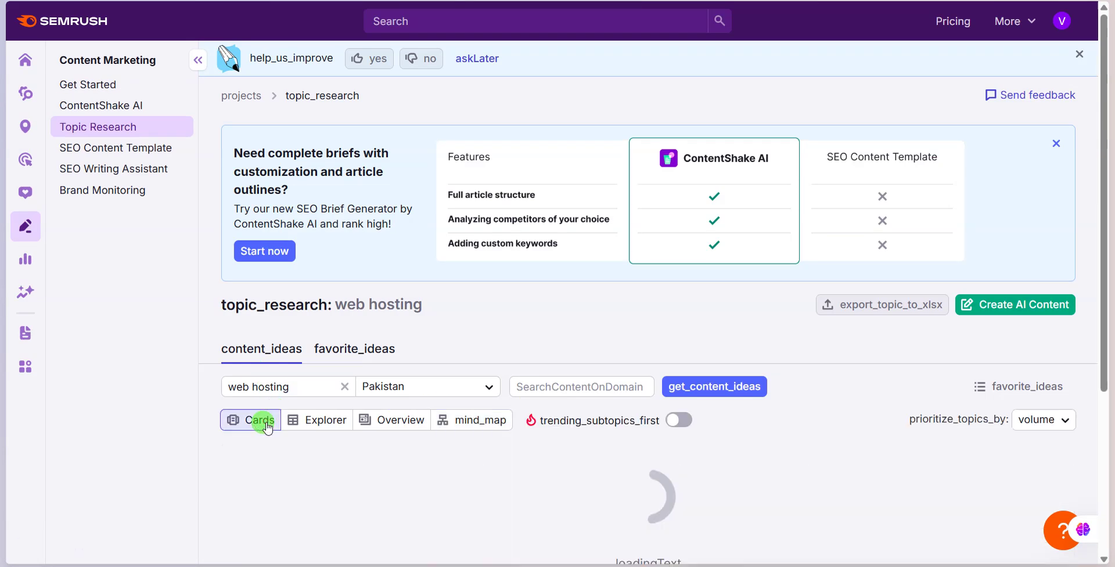
scroll(416, 316, "down", 4)
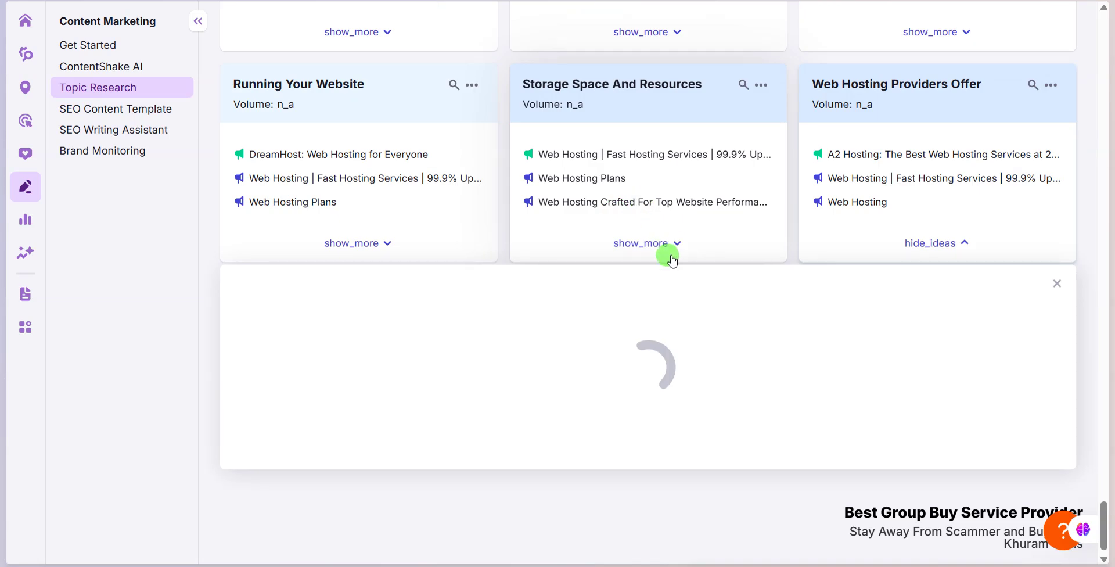
scroll(639, 274, "up", 8)
scroll(614, 233, "up", 12)
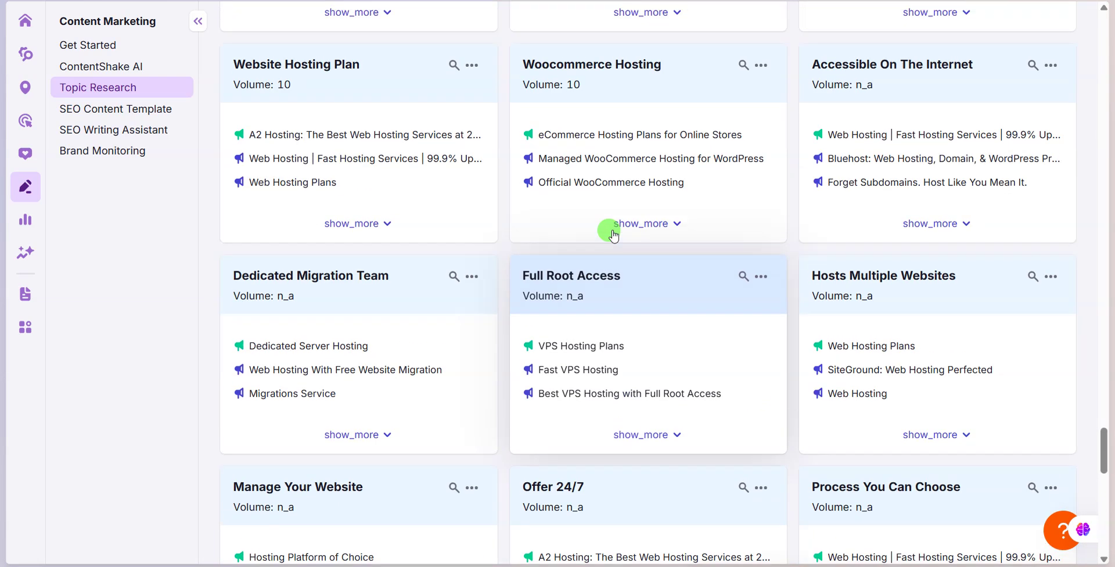
scroll(639, 274, "up", 12)
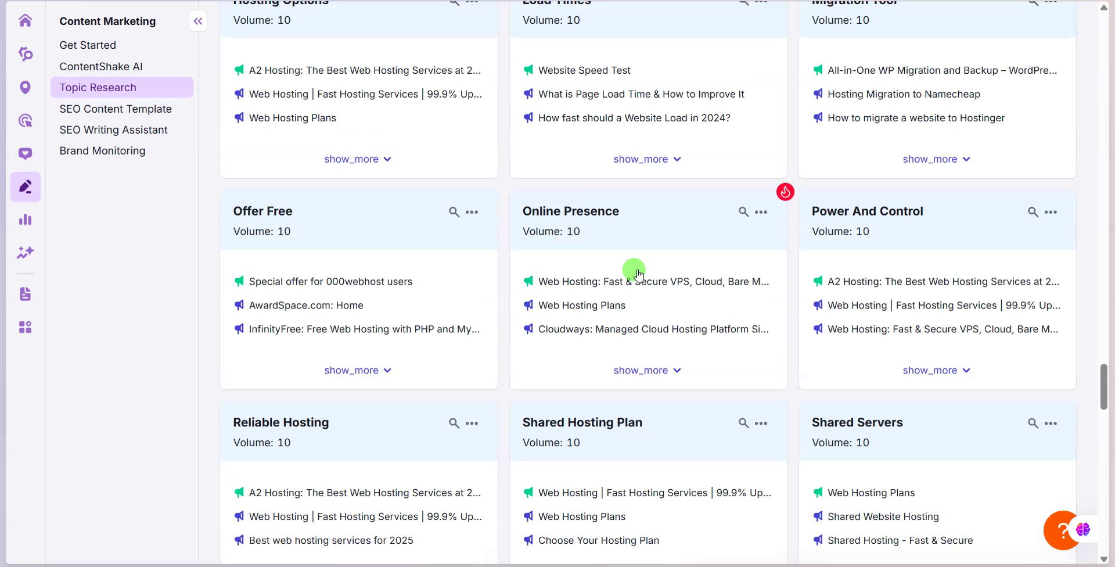
scroll(639, 272, "up", 15)
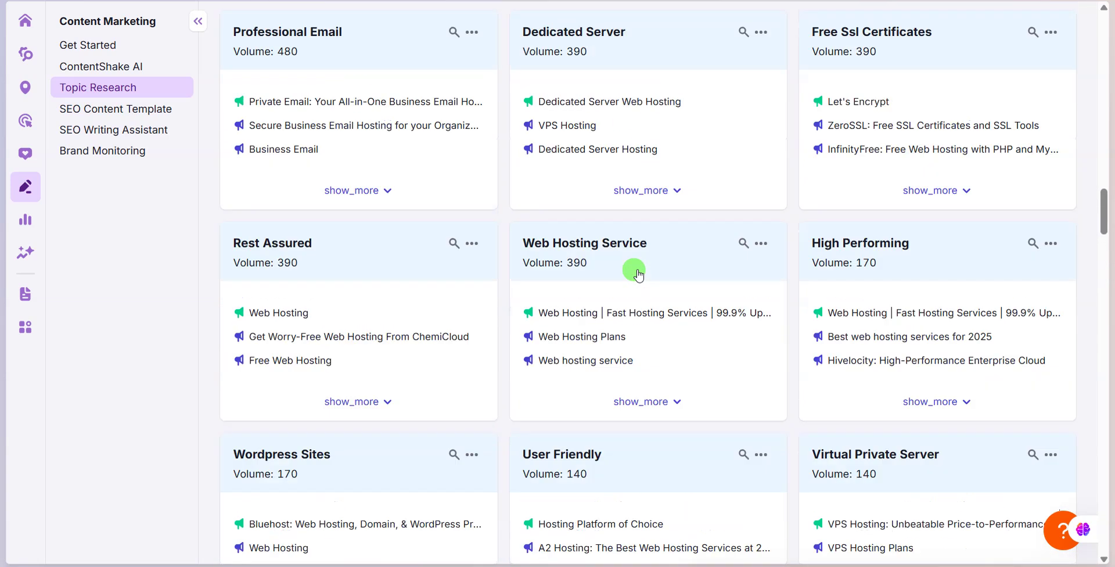
scroll(442, 316, "up", 5)
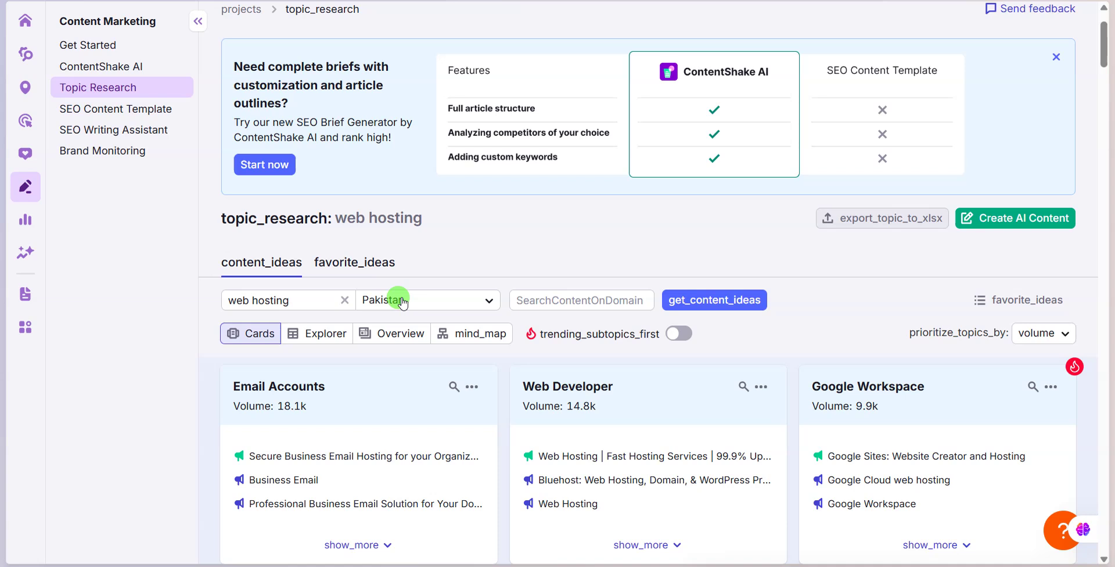
Put trending subtopics first in the web hosting cards and collapse the Content Marketing navigation.
scroll(515, 290, "down", 2)
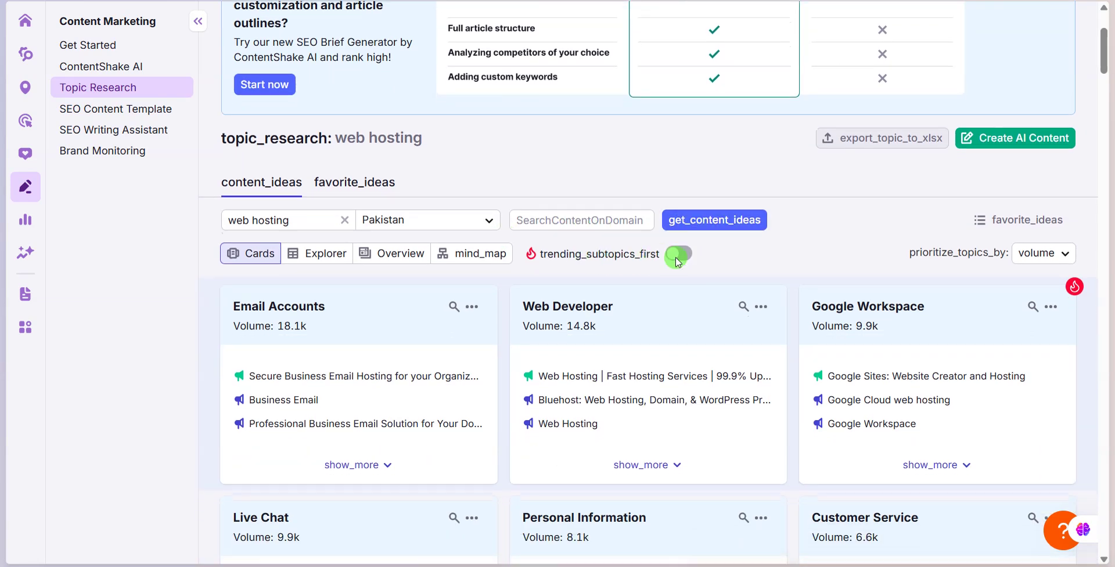
scroll(677, 258, "down", 2)
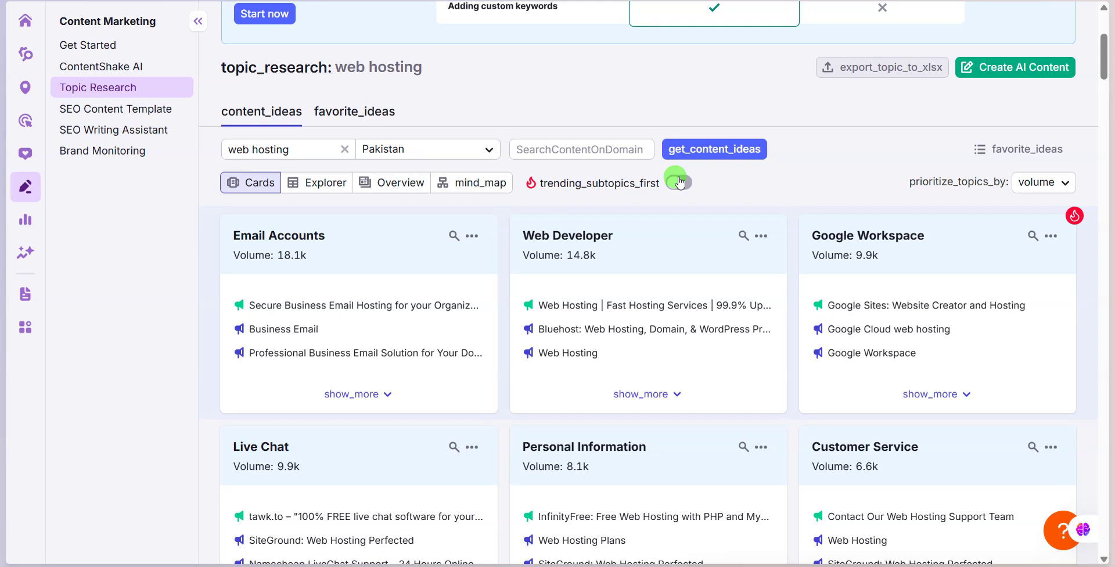
left_click(680, 183)
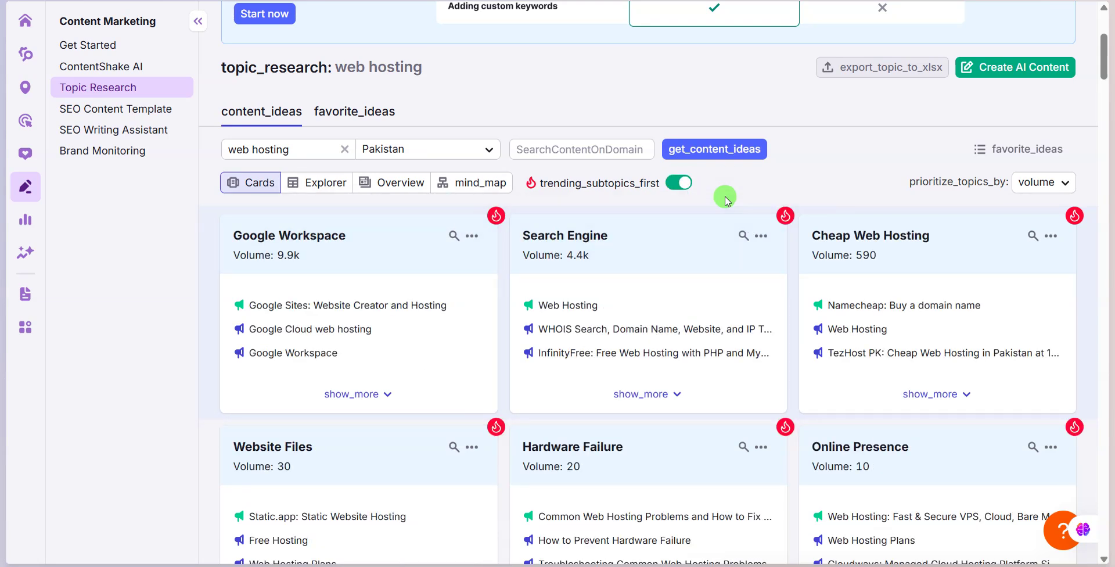
scroll(788, 163, "down", 2)
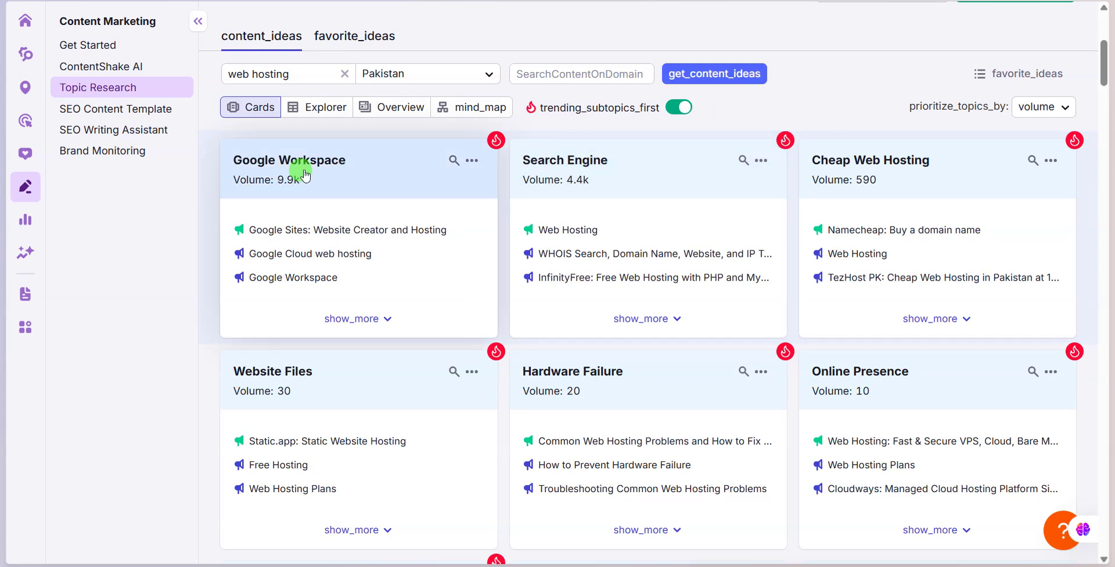
left_click(197, 23)
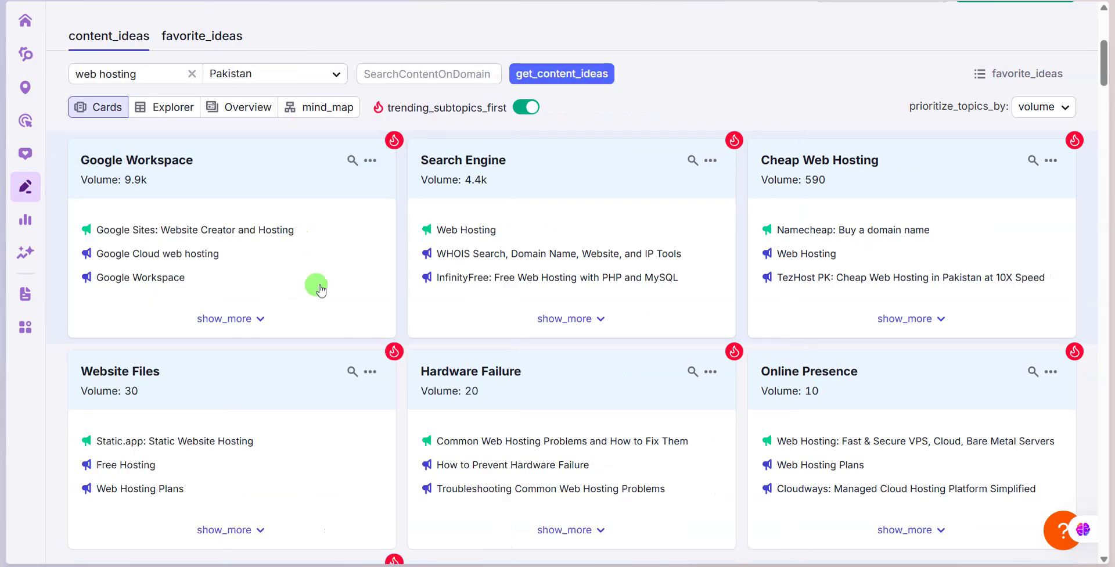
Expand the Google Workspace card and examine its subtopic volume, difficulty and efficiency.
left_click(235, 319)
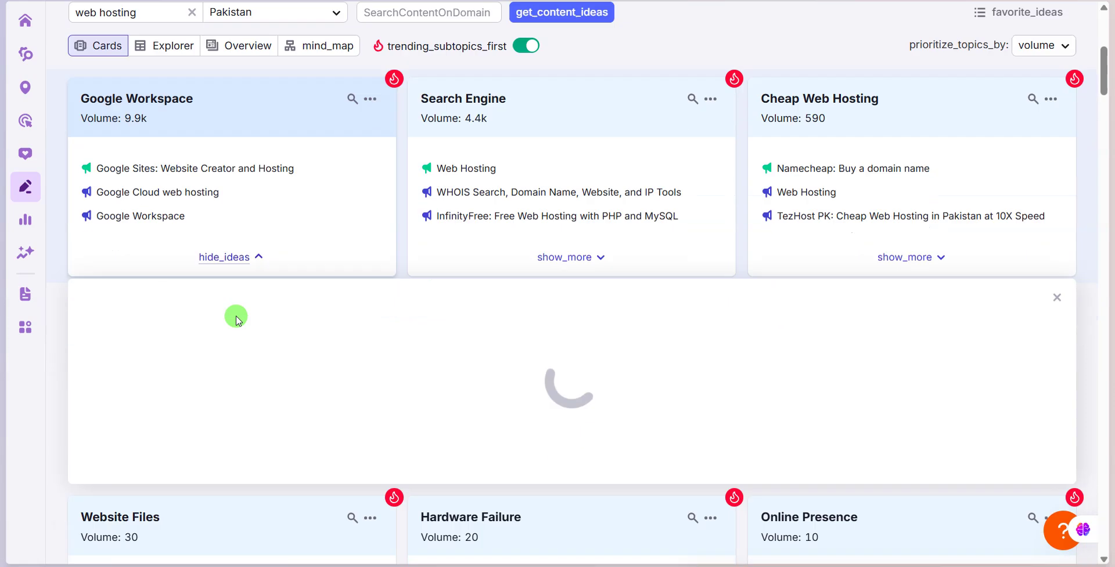
scroll(220, 244, "down", 2)
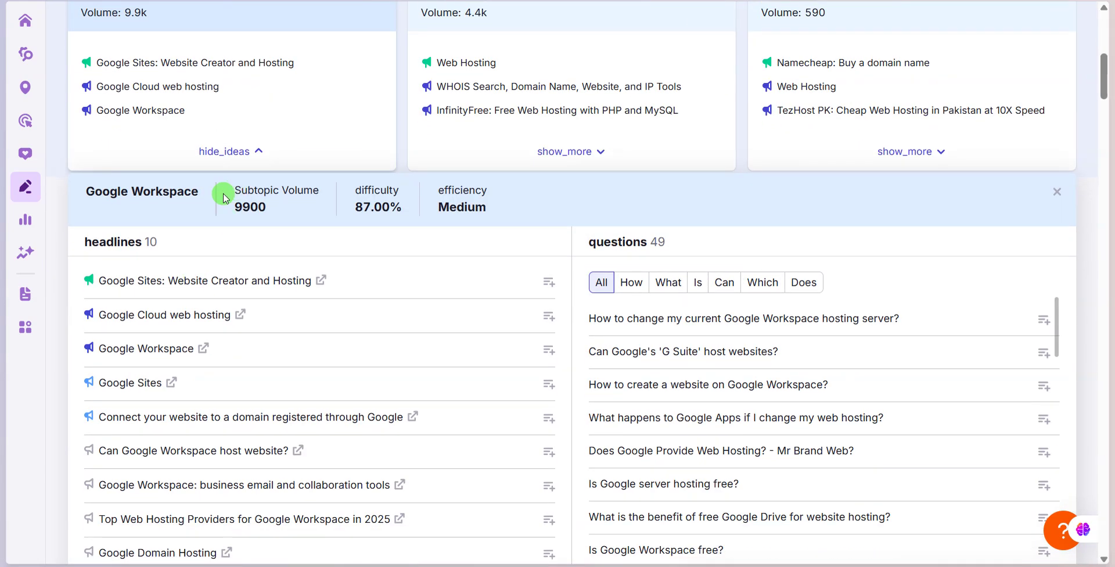
left_click_drag(237, 207, 267, 207)
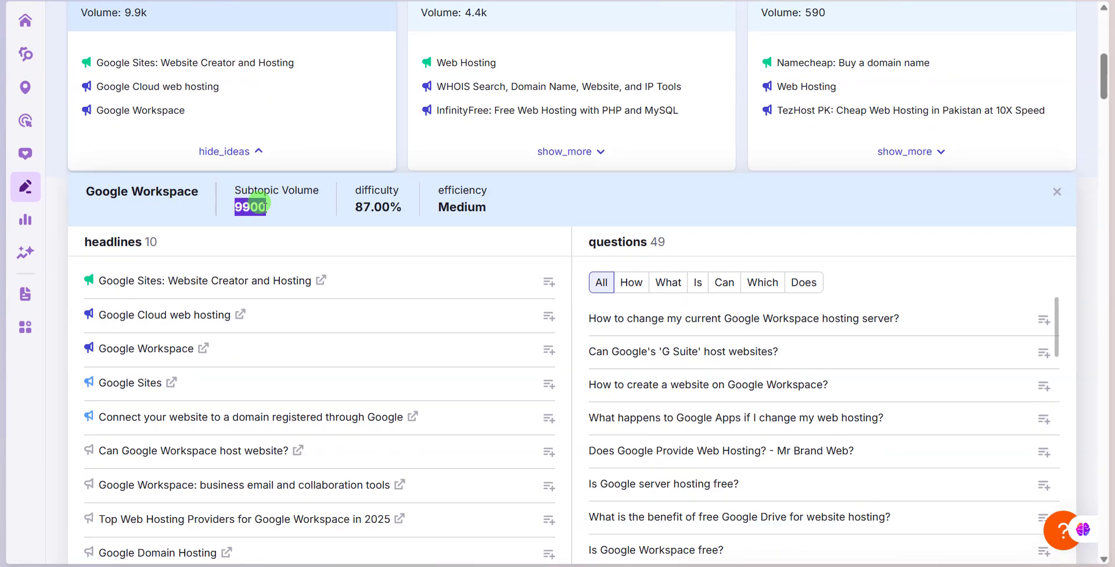
left_click_drag(439, 205, 200, 192)
left_click(180, 186)
left_click(598, 232)
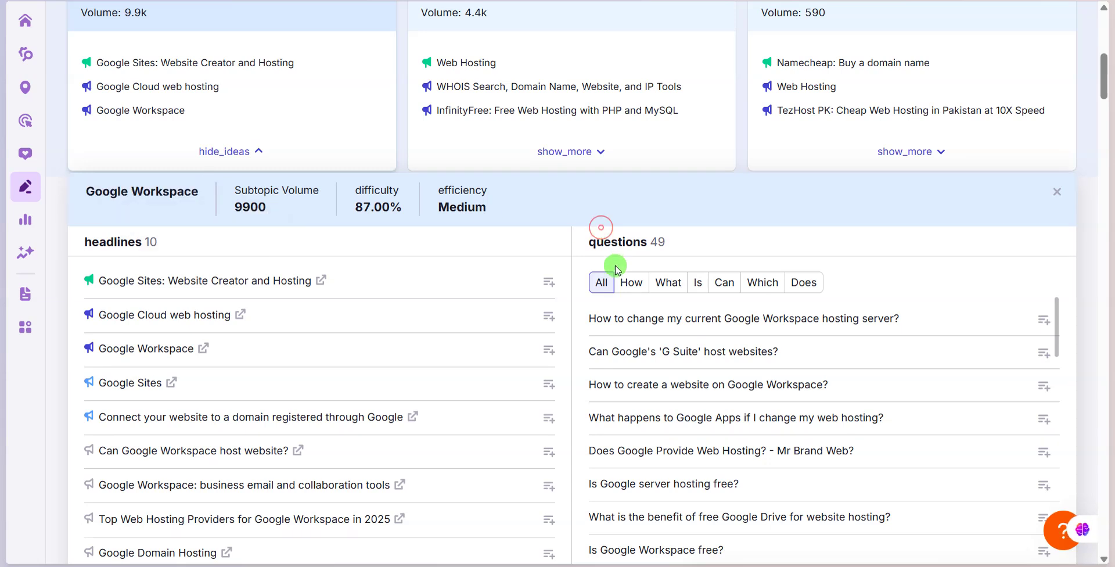
Highlight the Google Workspace questions down to the end of the list and look over its headlines and related searches.
scroll(591, 234, "down", 3)
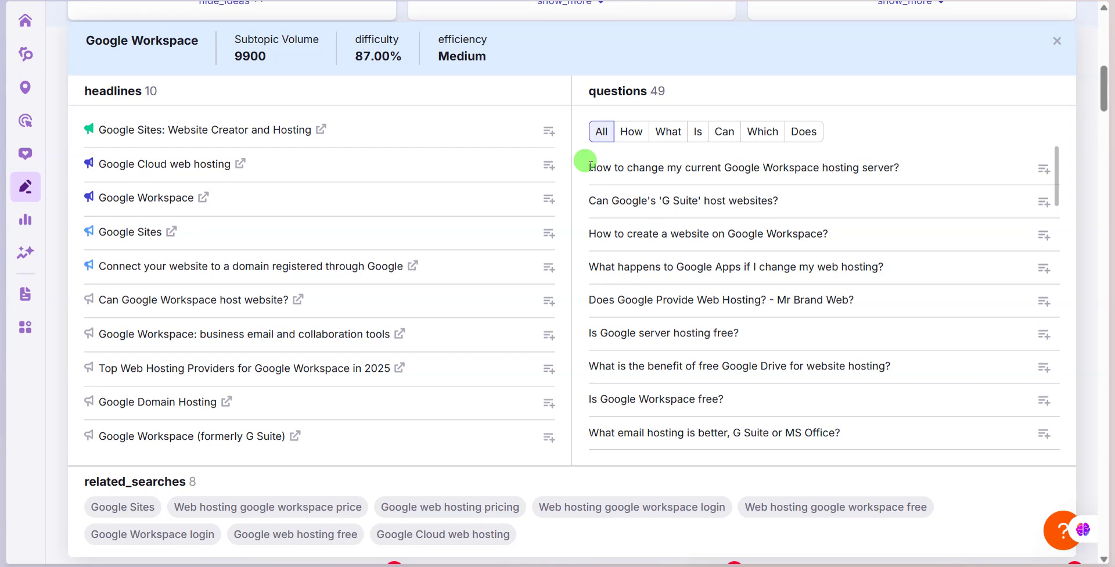
left_click_drag(627, 196, 842, 372)
scroll(732, 283, "down", 15)
scroll(772, 331, "down", 2)
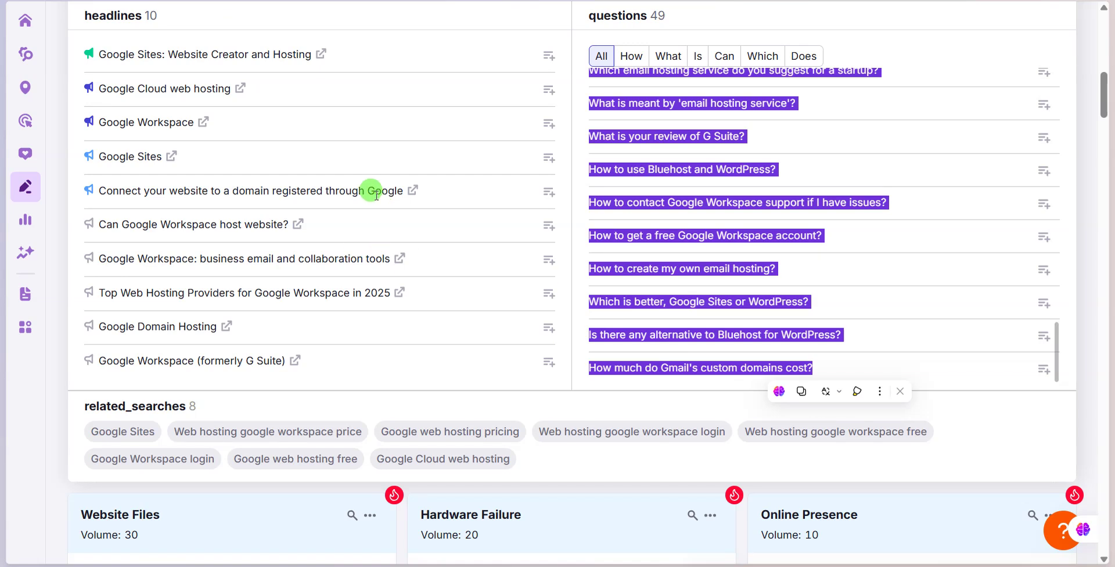
scroll(520, 206, "up", 5)
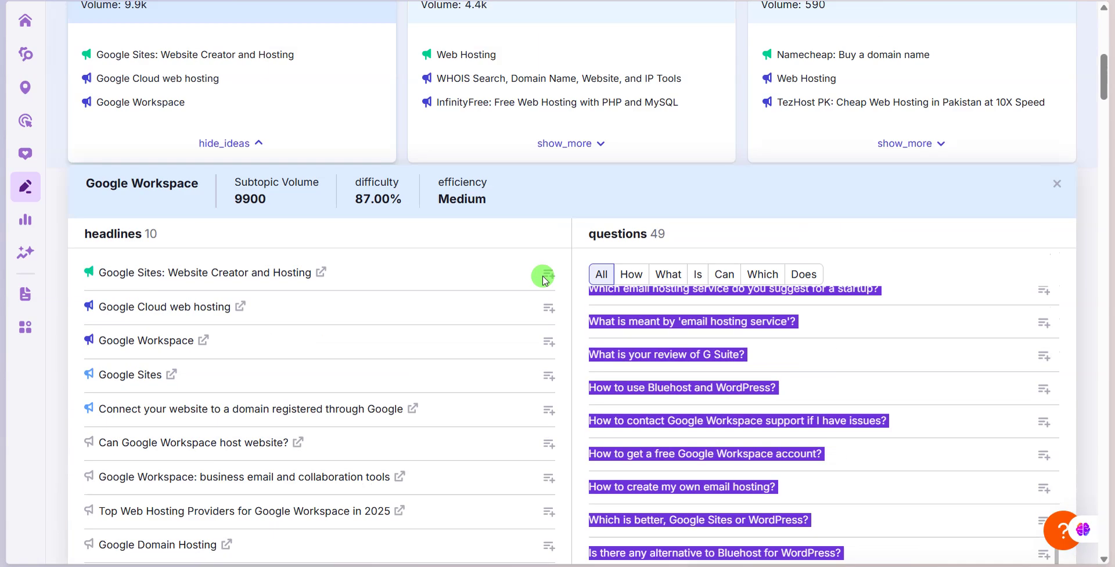
scroll(592, 231, "down", 1)
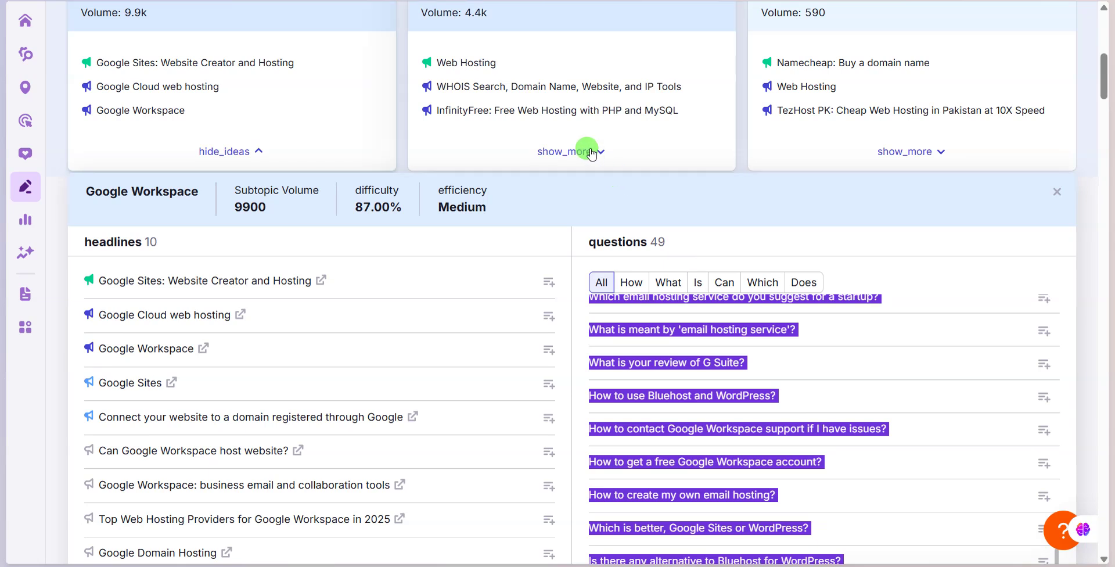
Expand the Search Engine card and highlight its list of questions.
left_click(564, 151)
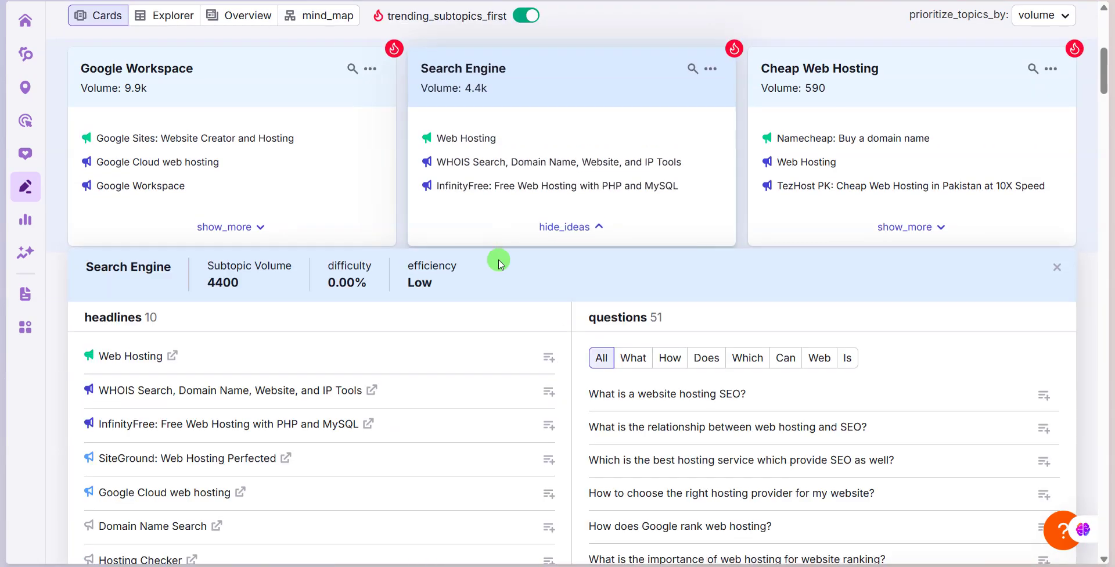
scroll(587, 290, "down", 2)
left_click_drag(587, 233, 891, 284)
scroll(871, 497, "down", 2)
scroll(485, 291, "up", 10)
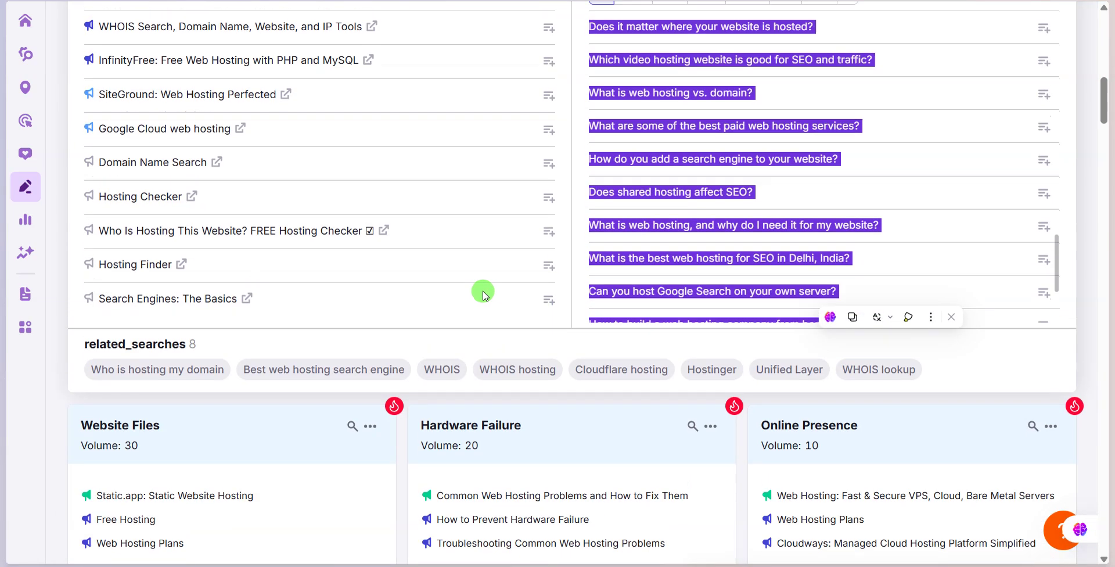
Expand the Cheap Web Hosting card, highlight its list of questions and review its subtopic metrics.
left_click(918, 302)
scroll(697, 244, "down", 1)
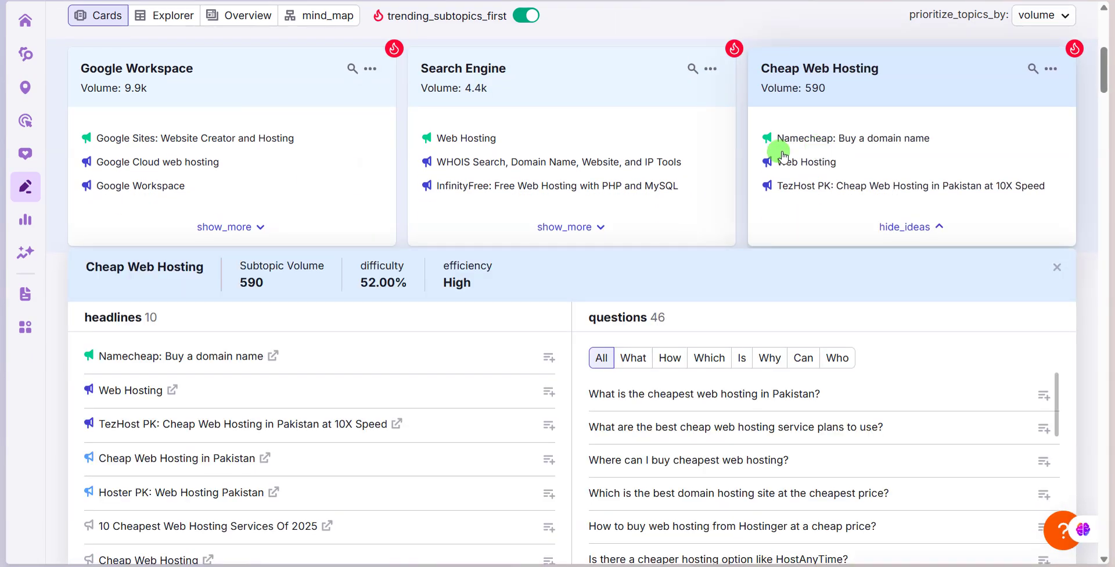
scroll(782, 156, "down", 2)
left_click_drag(591, 244, 822, 388)
scroll(779, 329, "down", 10)
scroll(677, 233, "up", 7)
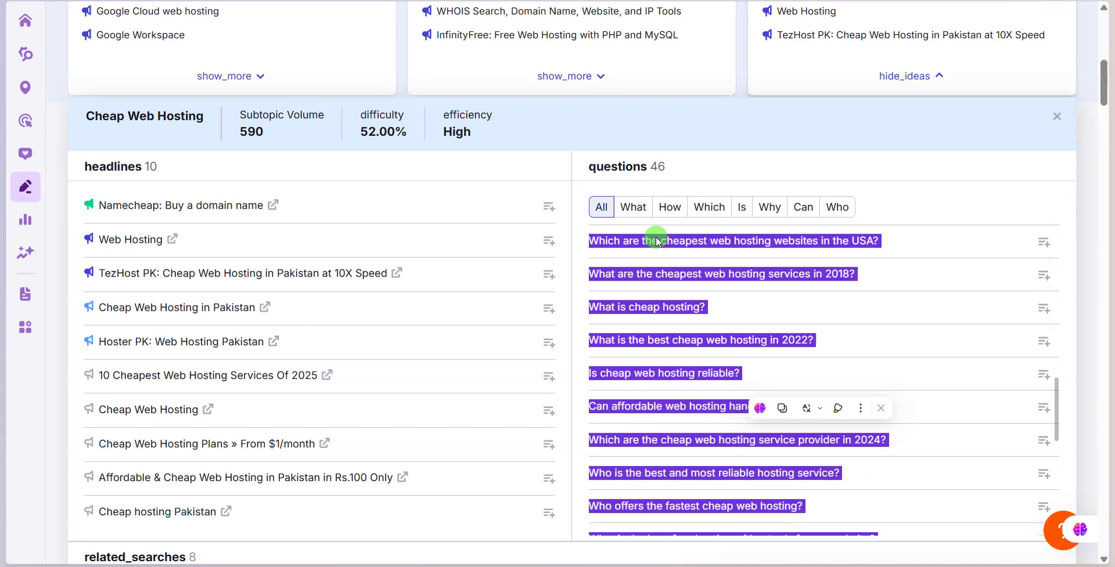
scroll(563, 366, "up", 6)
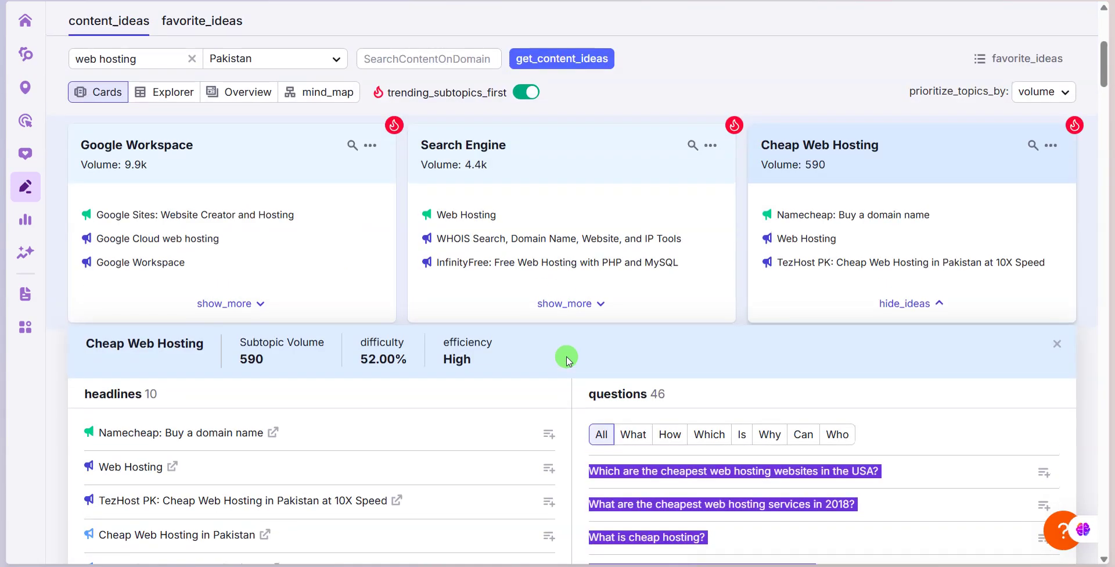
scroll(608, 217, "up", 3)
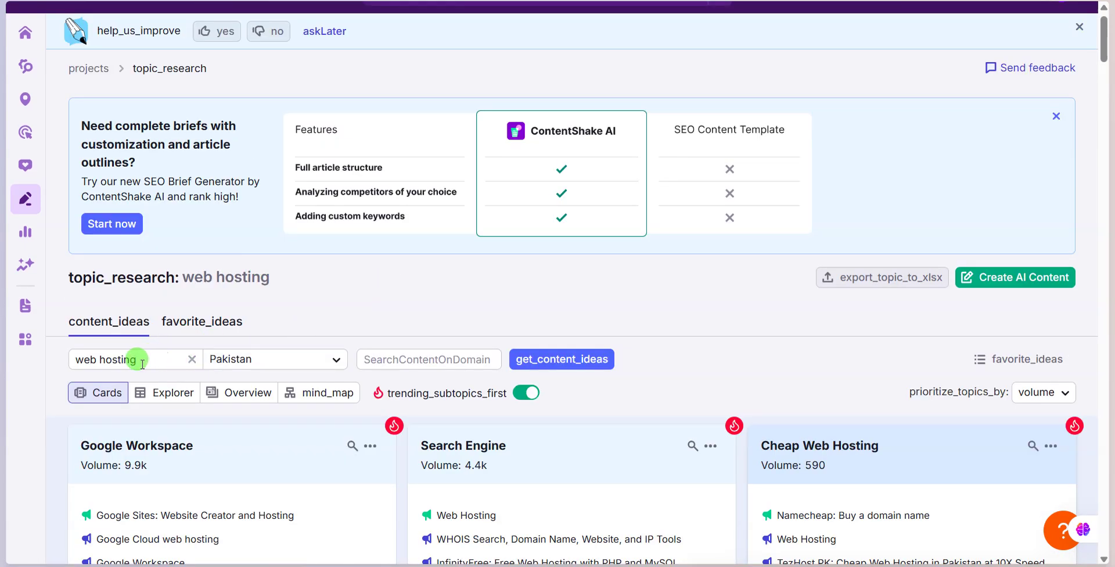
scroll(296, 335, "down", 1)
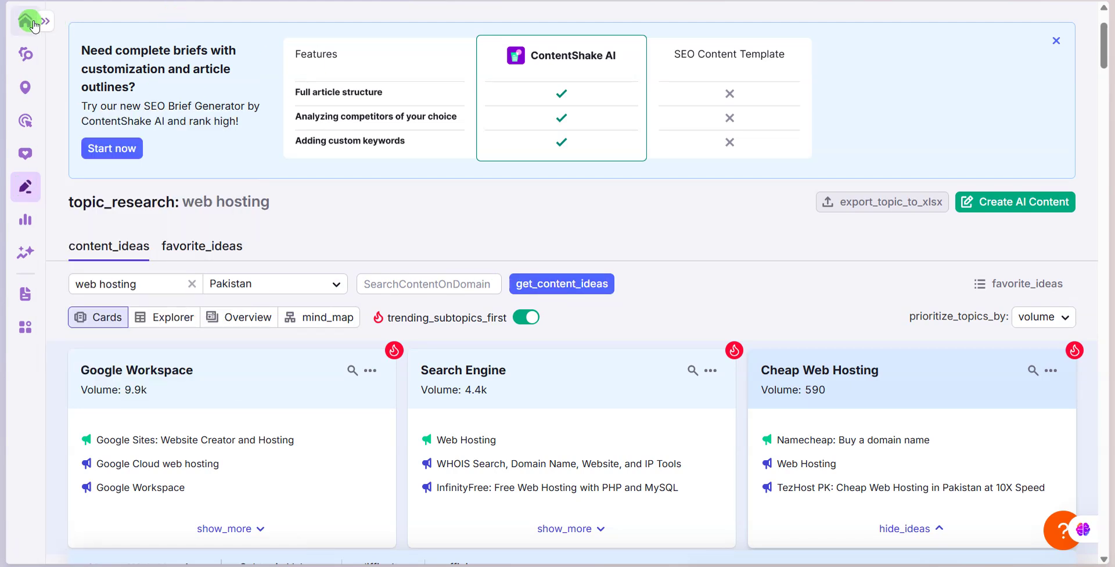
mouse_move(29, 200)
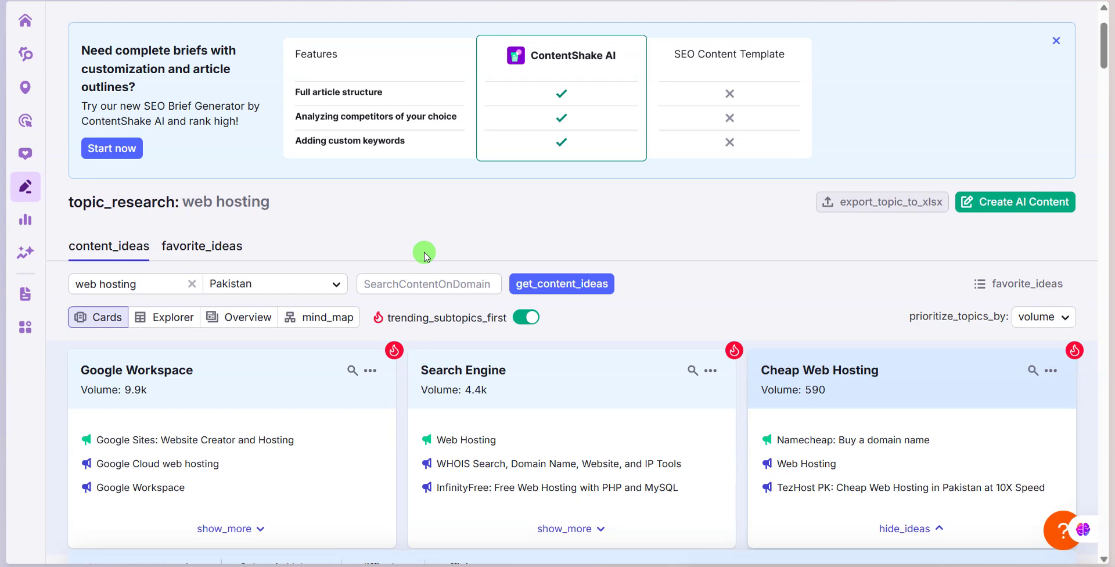
scroll(660, 276, "down", 3)
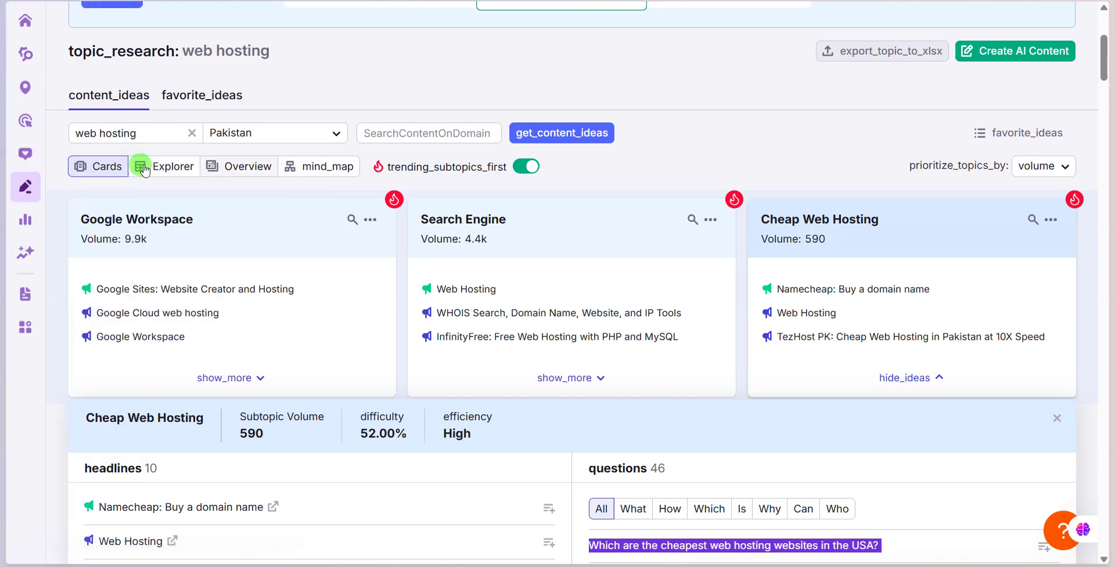
mouse_move(25, 53)
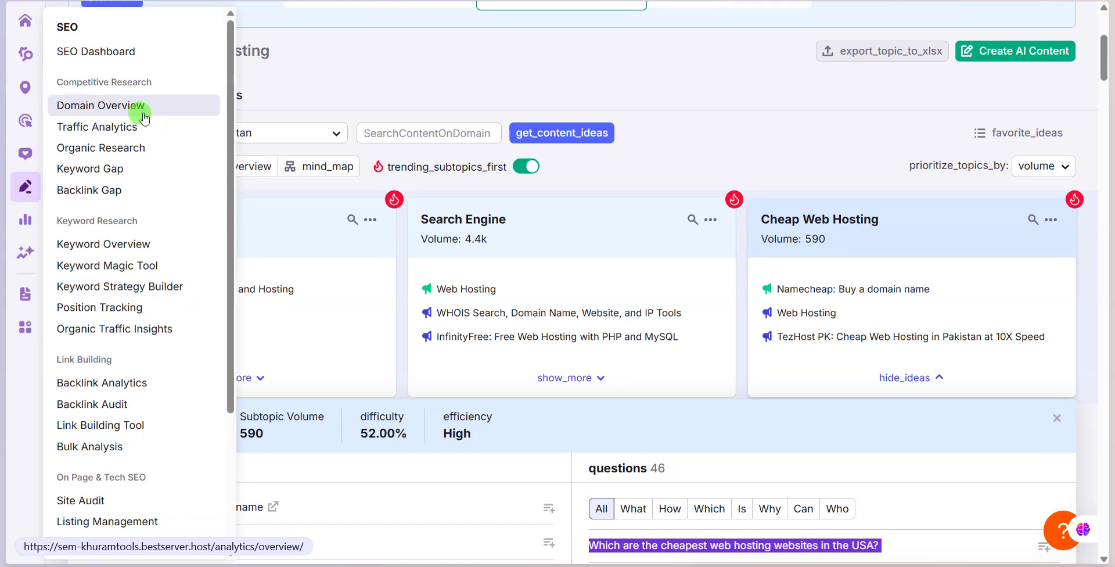
mouse_move(26, 120)
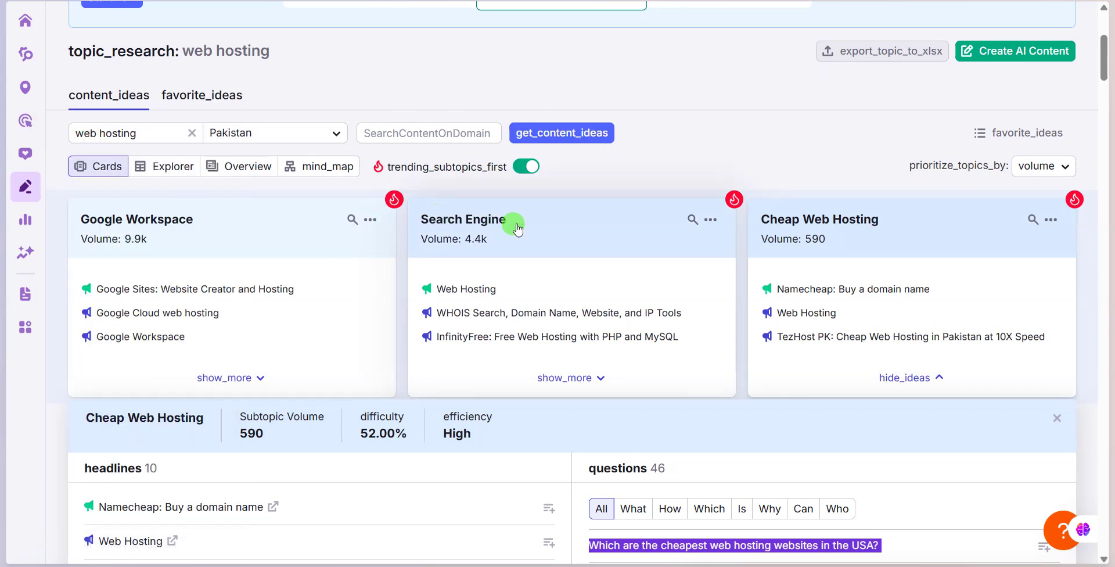
scroll(386, 255, "down", 3)
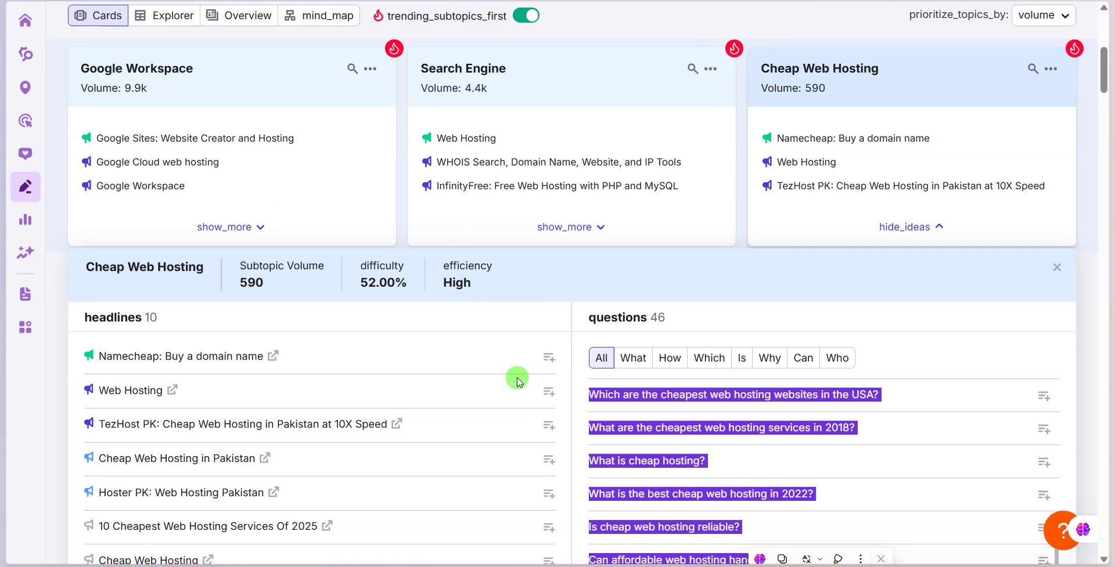
scroll(500, 291, "down", 1)
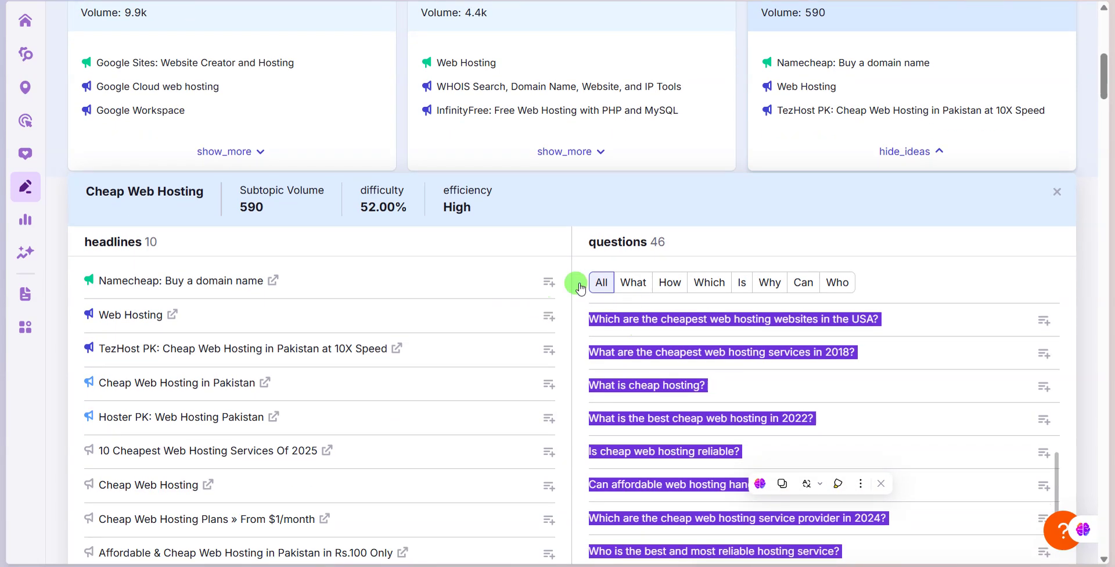
scroll(534, 270, "down", 1)
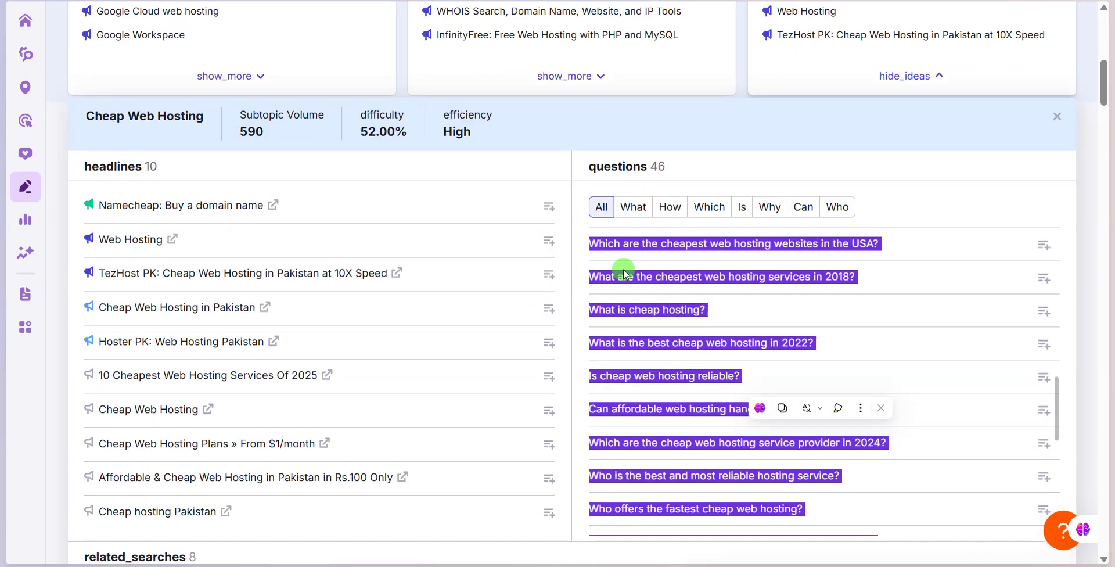
scroll(581, 255, "up", 3)
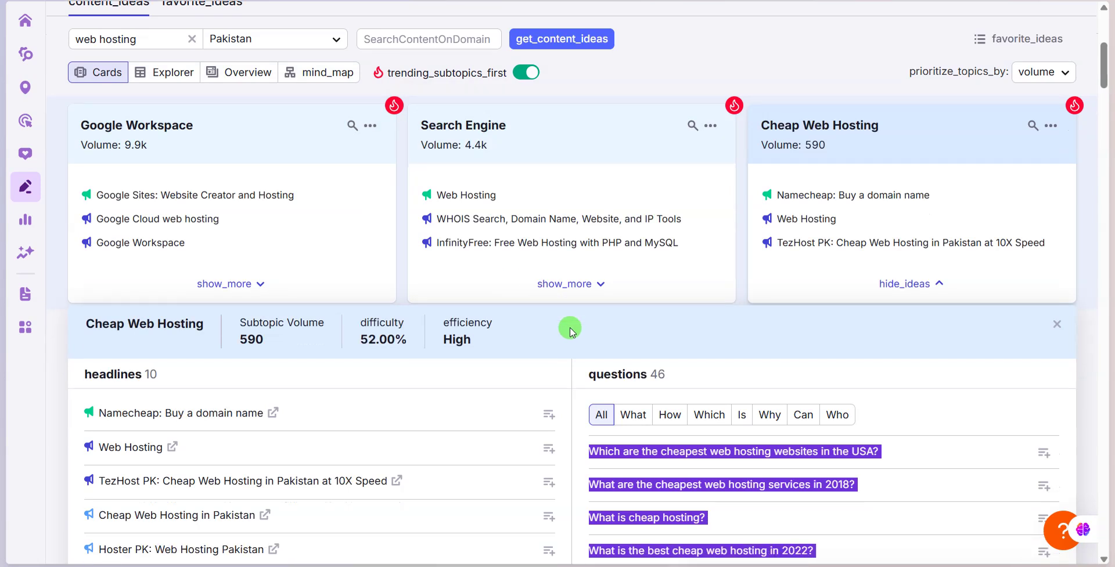
Clear the highlighted Cheap Web Hosting questions and open a fresh Topic Research search.
scroll(570, 331, "down", 2)
left_click(581, 235)
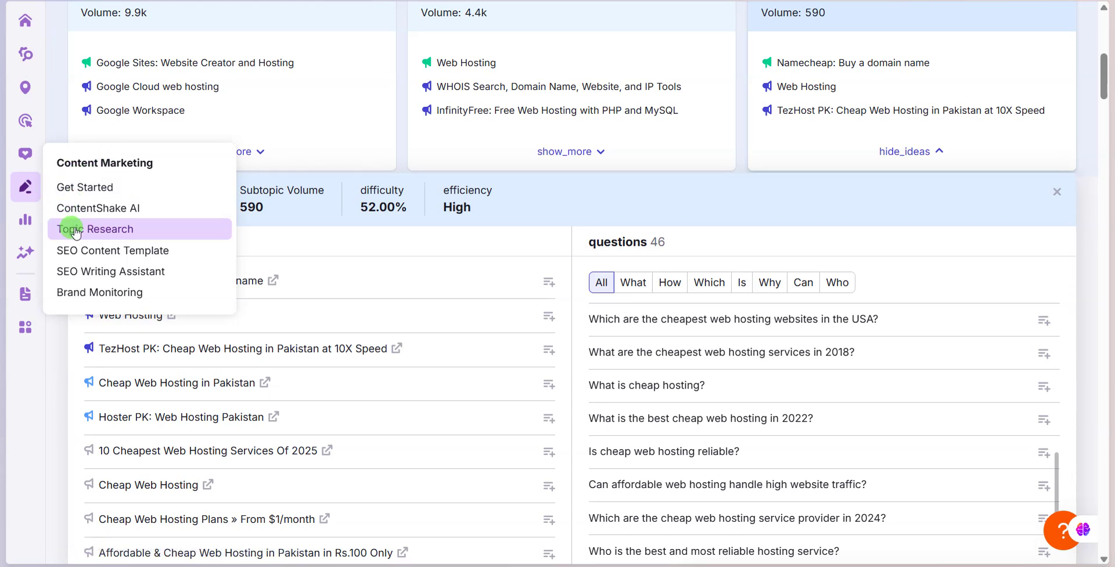
left_click(107, 229)
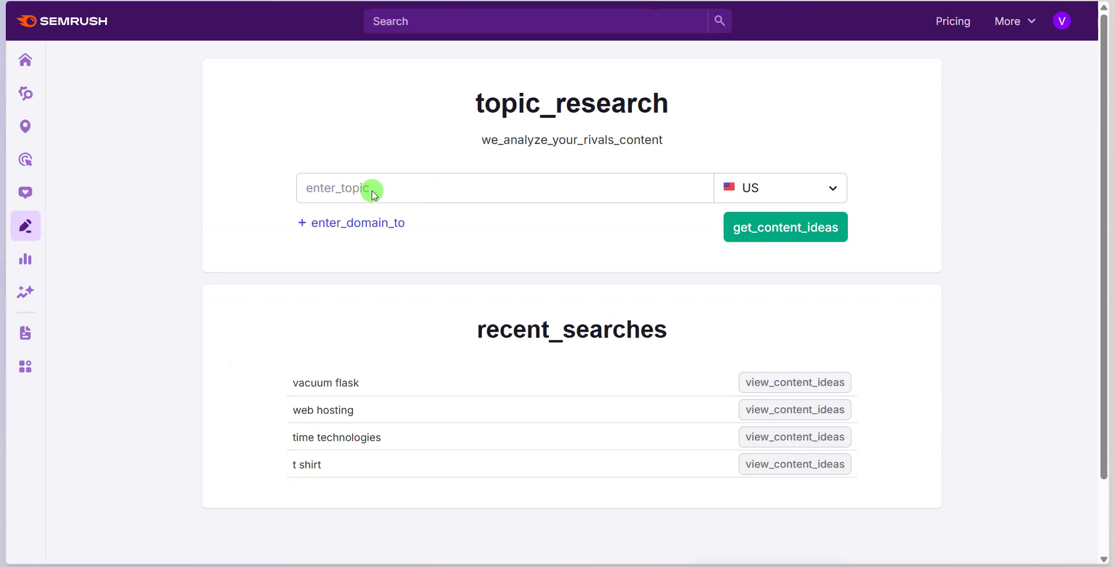
Enter "Germany visa" as the new research topic, applying the spelling correction to the country name.
scroll(384, 307, "down", 1)
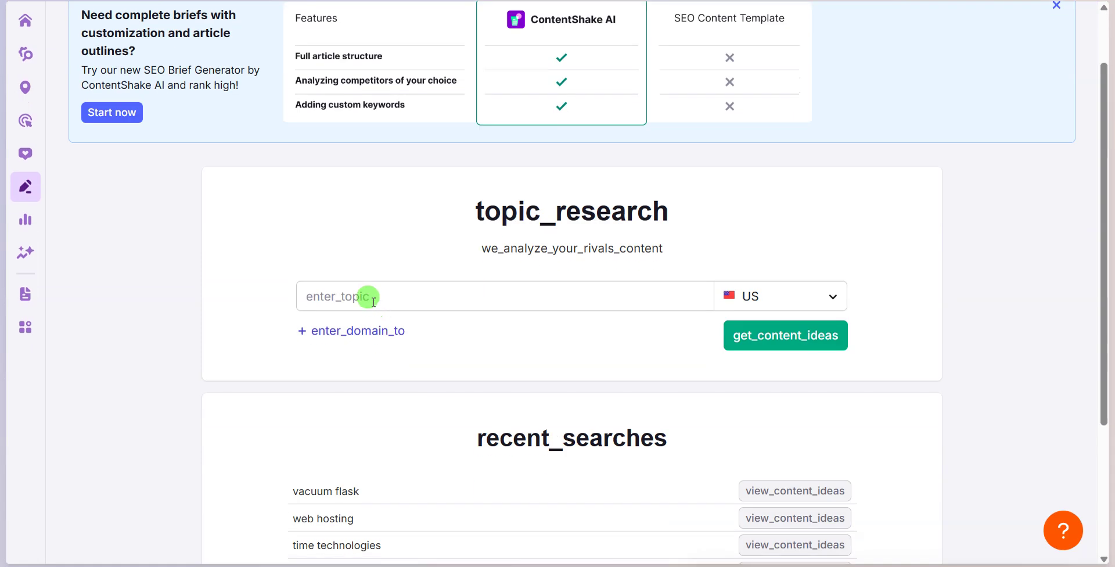
left_click(367, 293)
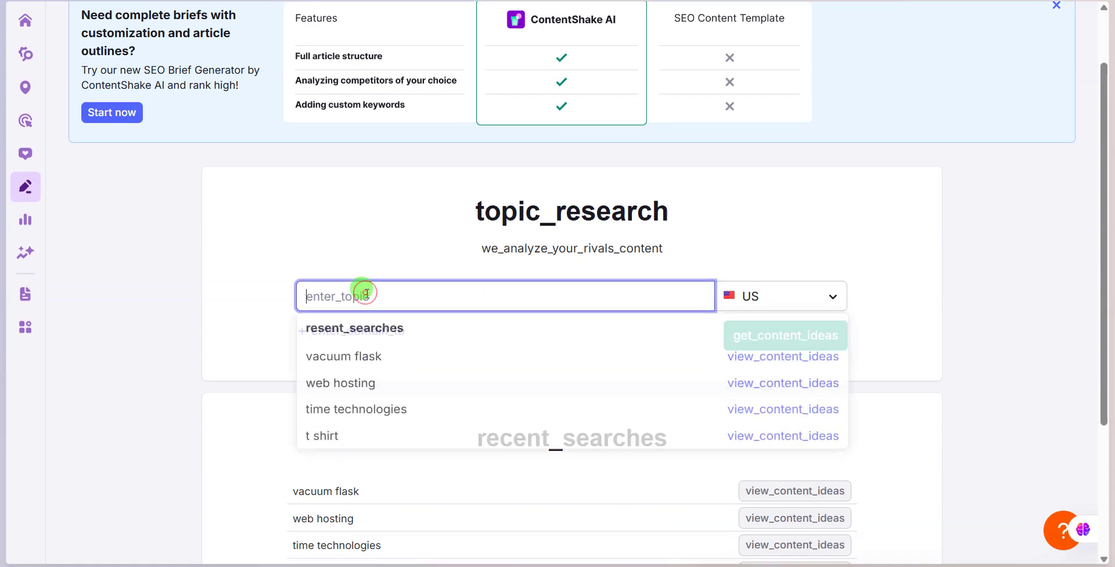
type("germany visa")
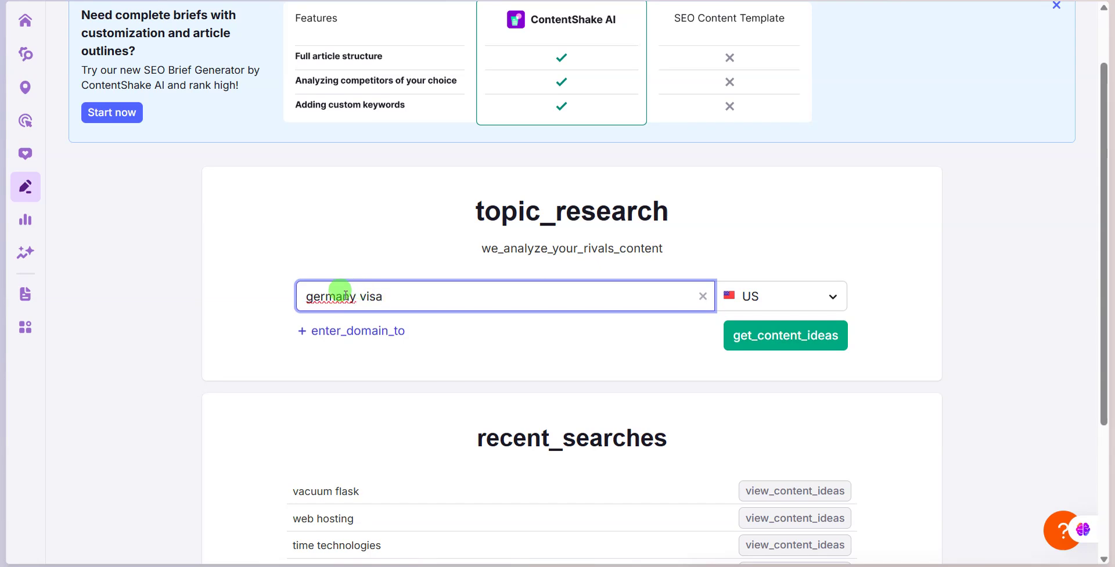
double_click(345, 295)
right_click(368, 288)
left_click(407, 308)
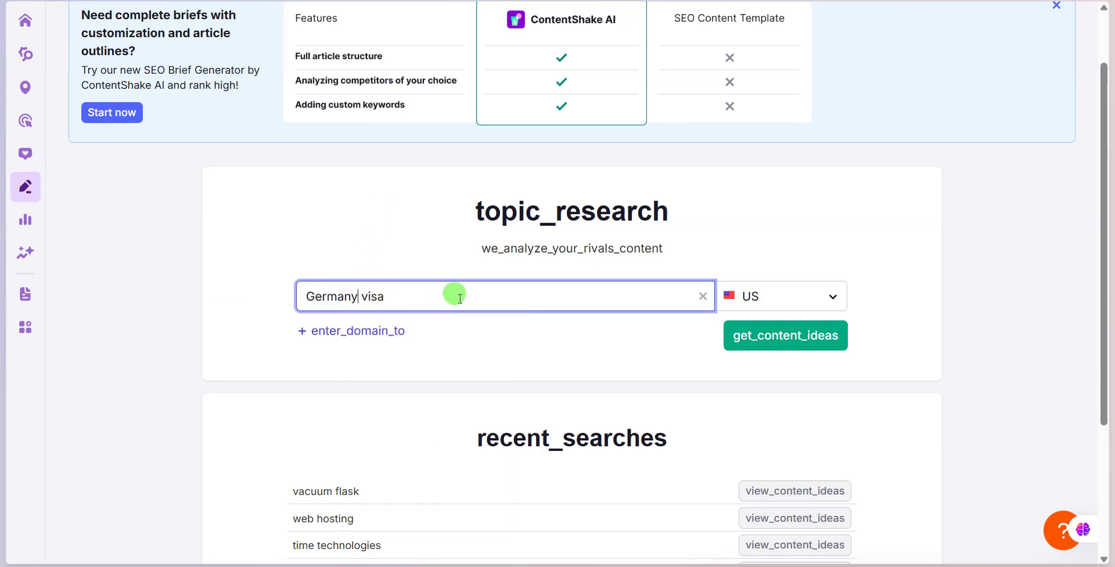
Set the topic search location to Germany with English as the language.
left_click(762, 296)
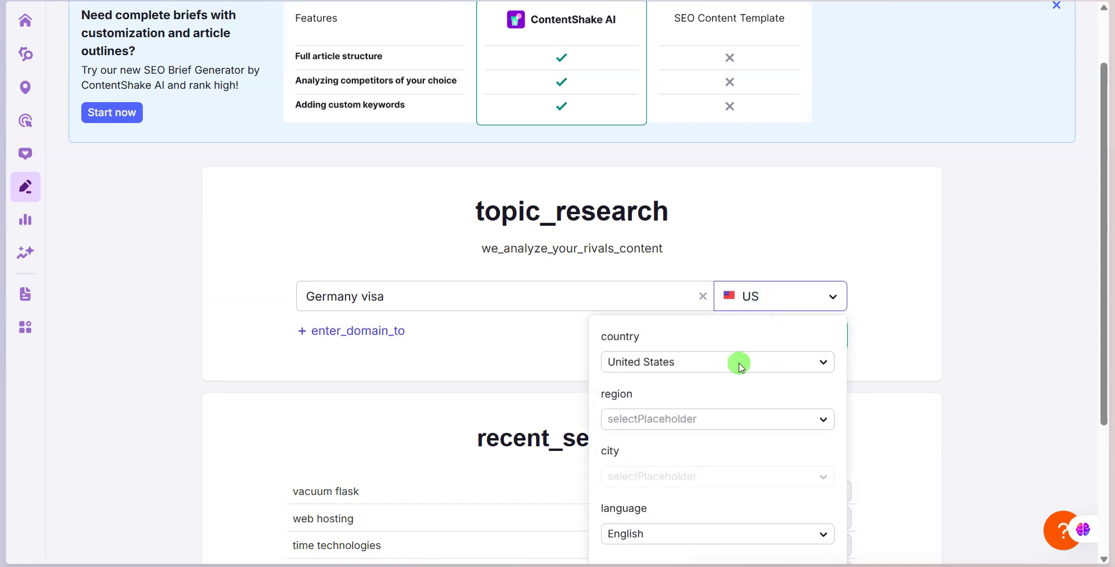
left_click(708, 368)
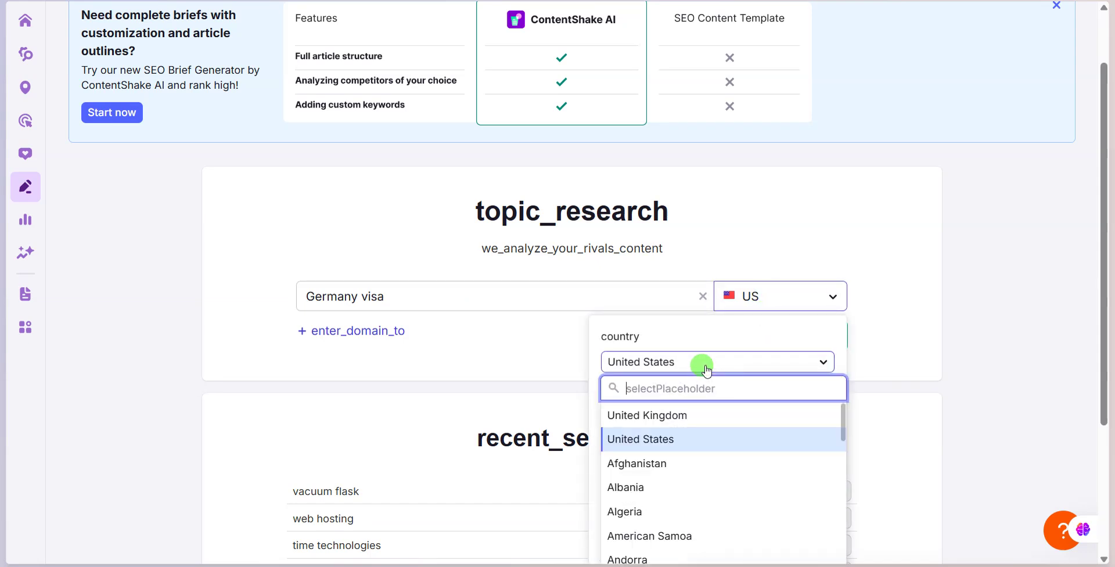
type("ger")
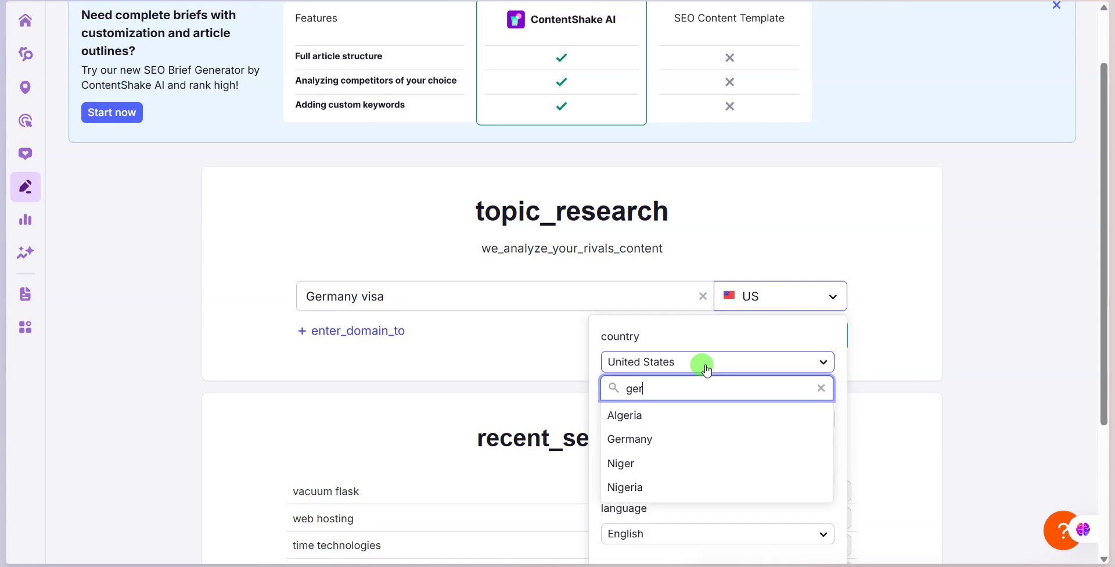
left_click(630, 437)
scroll(540, 330, "down", 1)
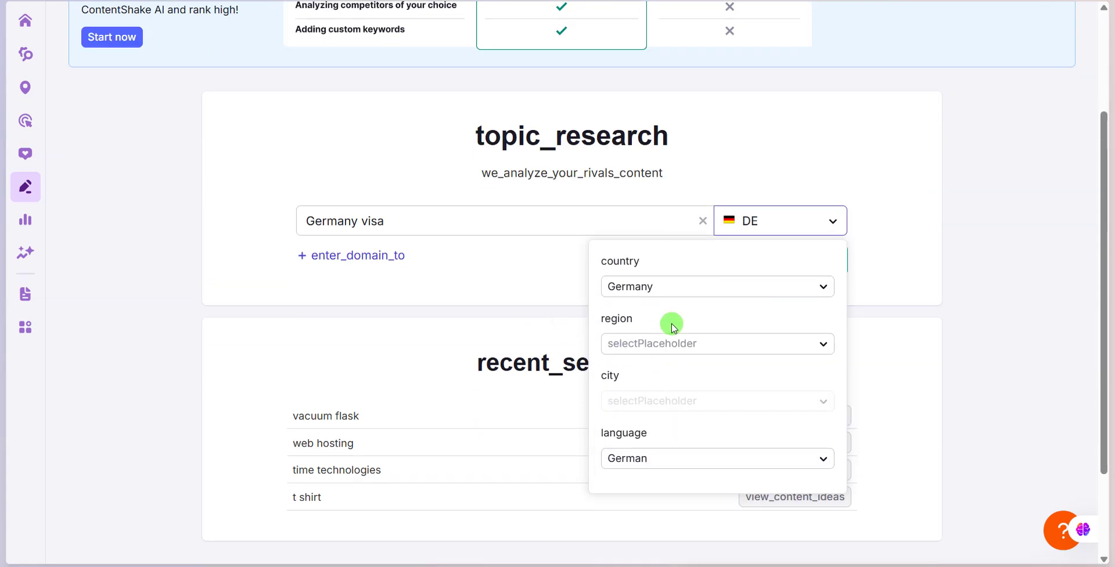
left_click(735, 463)
left_click(652, 535)
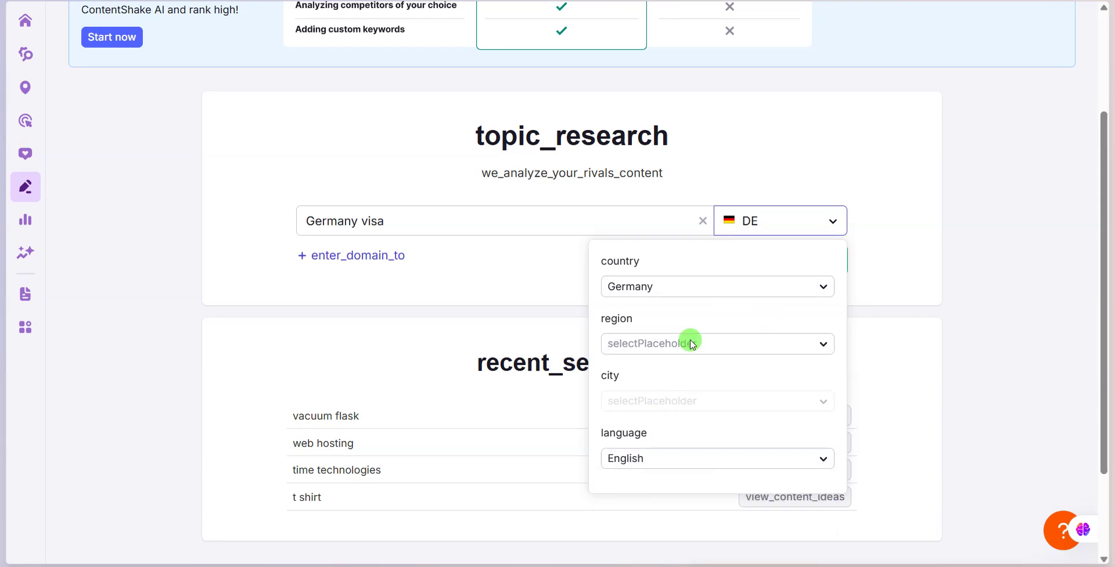
left_click(862, 190)
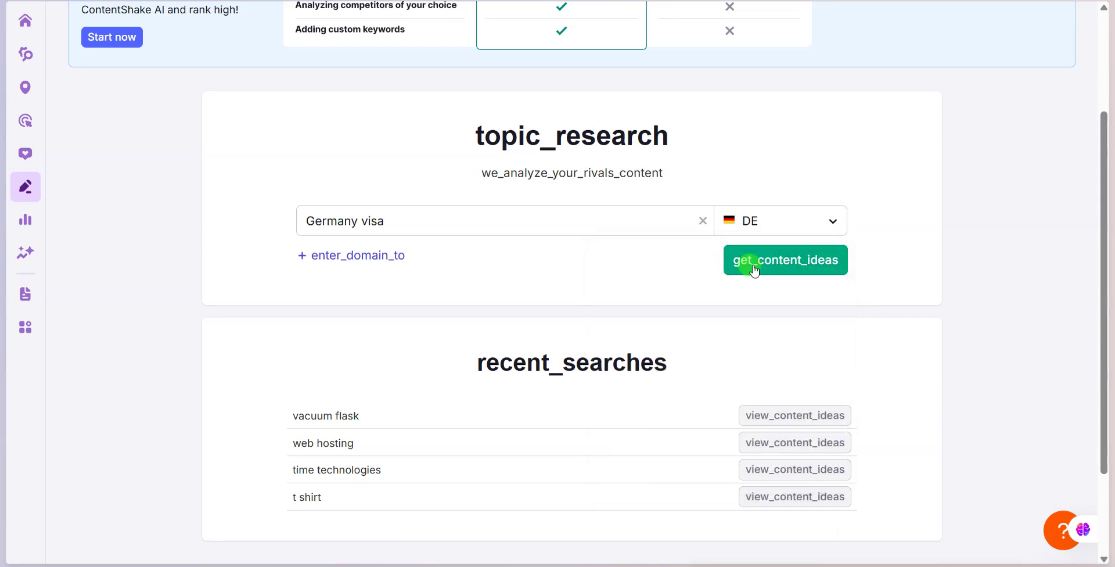
Run the "Germany visa" topic search and open its content idea cards.
left_click(779, 268)
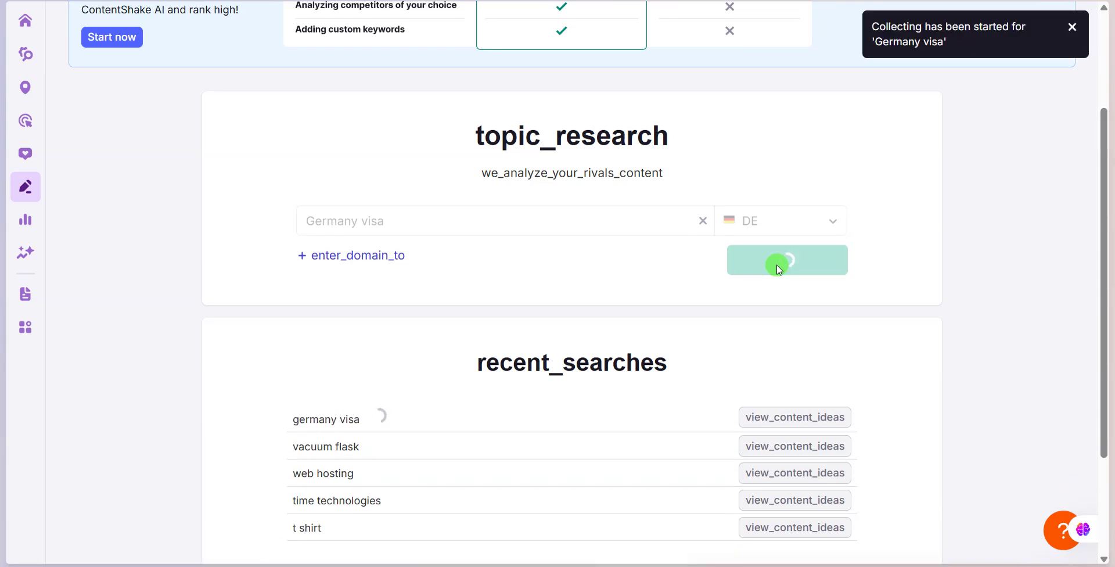
scroll(464, 308, "down", 2)
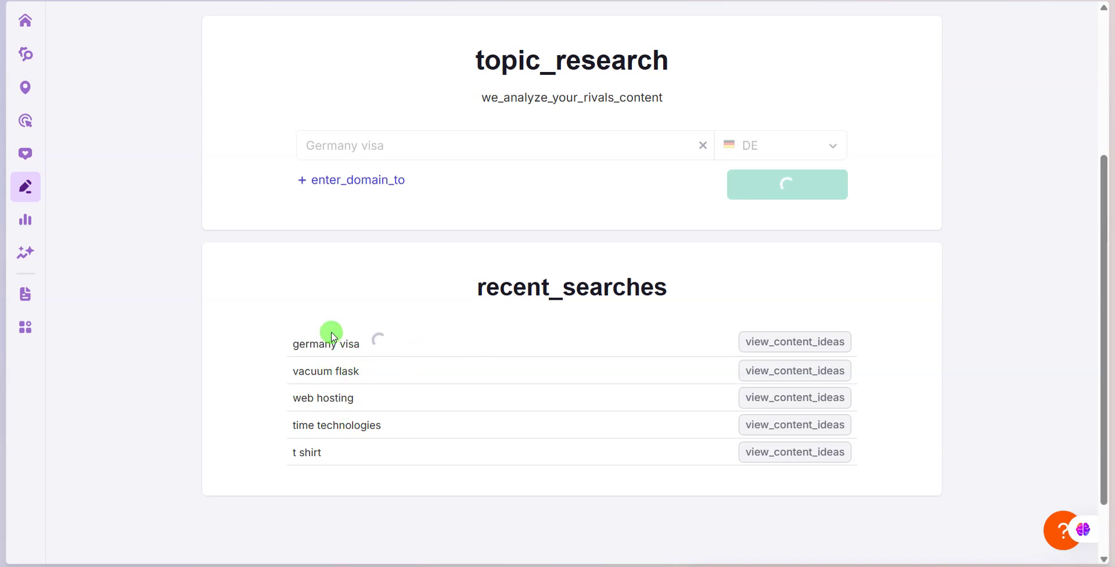
left_click(815, 347)
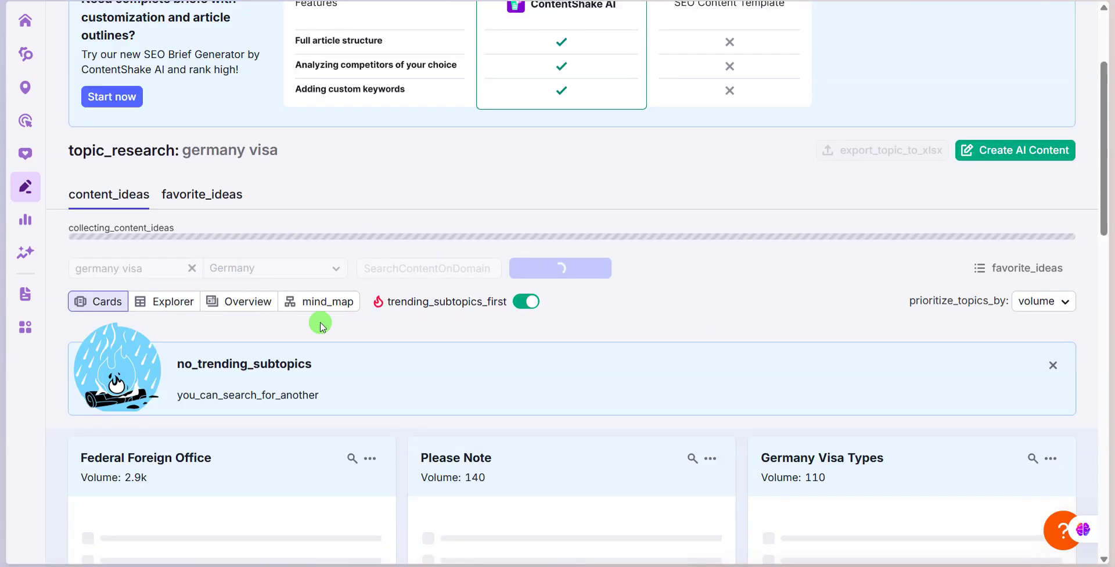
scroll(264, 305, "down", 1)
scroll(264, 304, "down", 1)
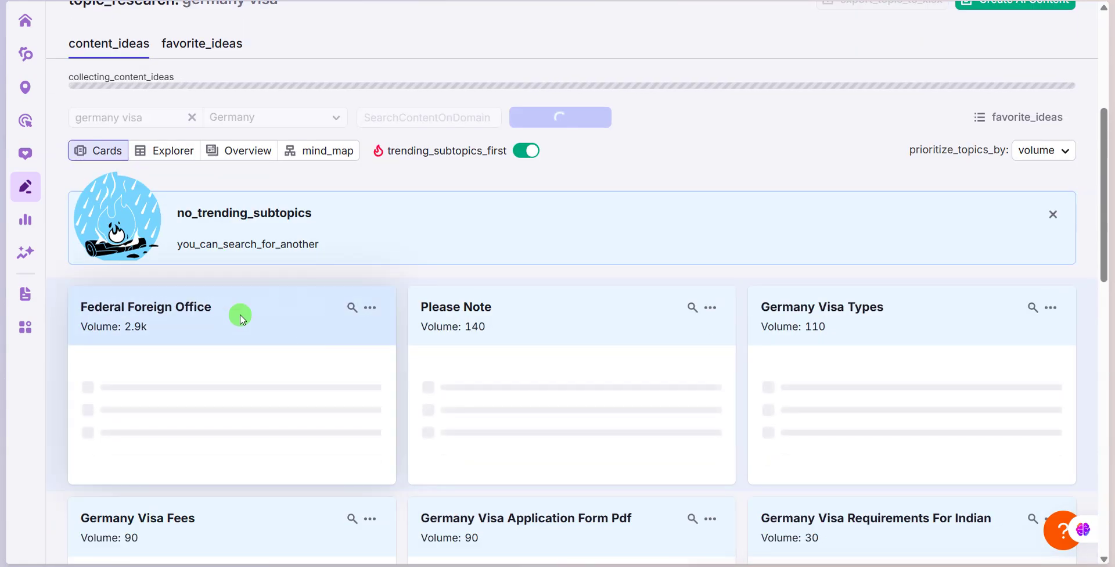
scroll(279, 335, "down", 1)
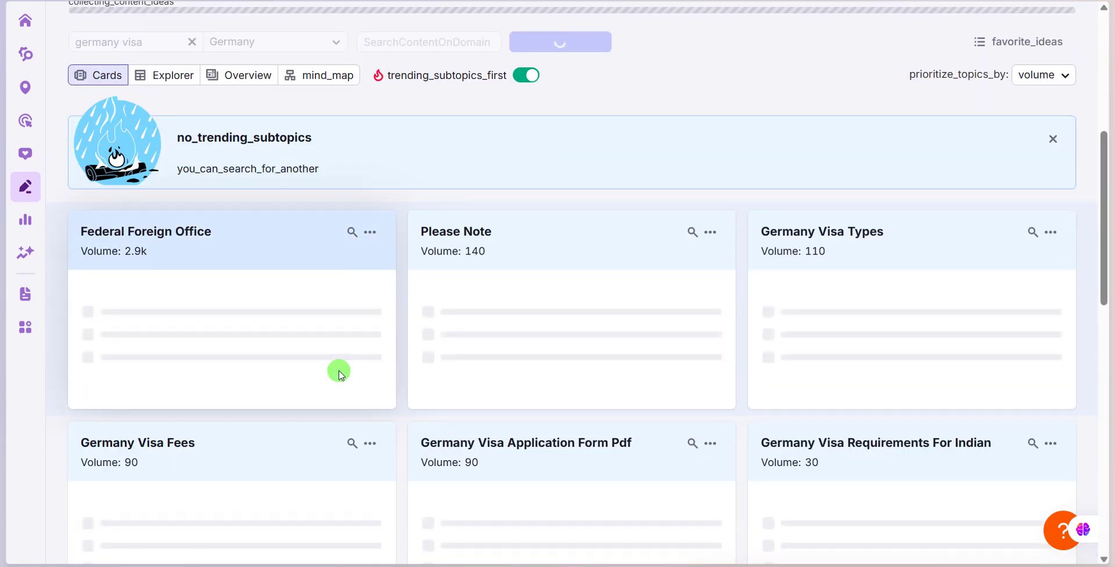
scroll(239, 282, "down", 1)
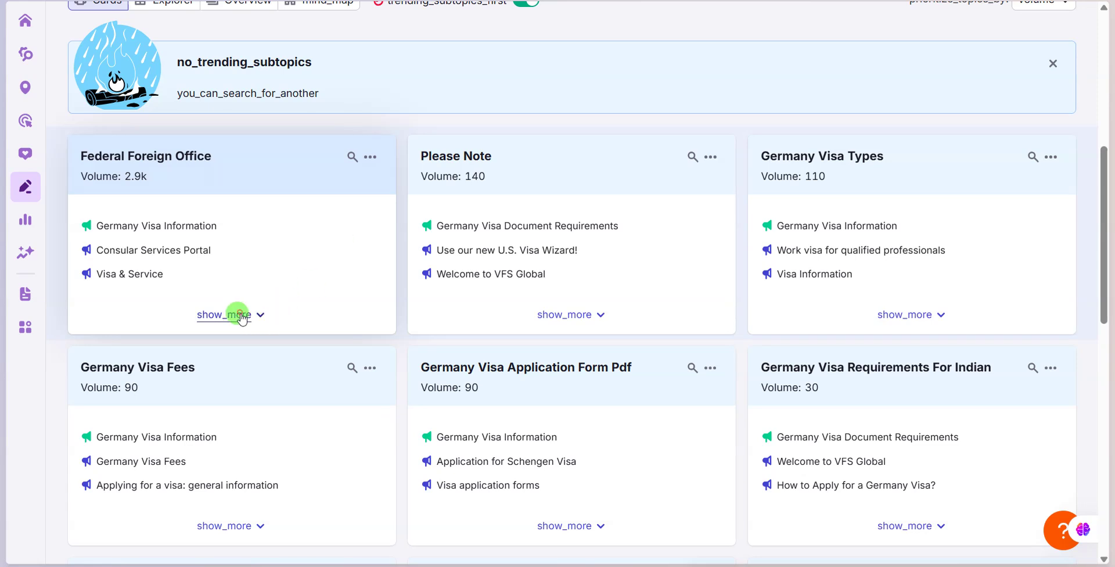
Expand the Federal Foreign Office card and review its metrics, headlines, questions and related searches.
left_click(240, 315)
scroll(668, 326, "down", 1)
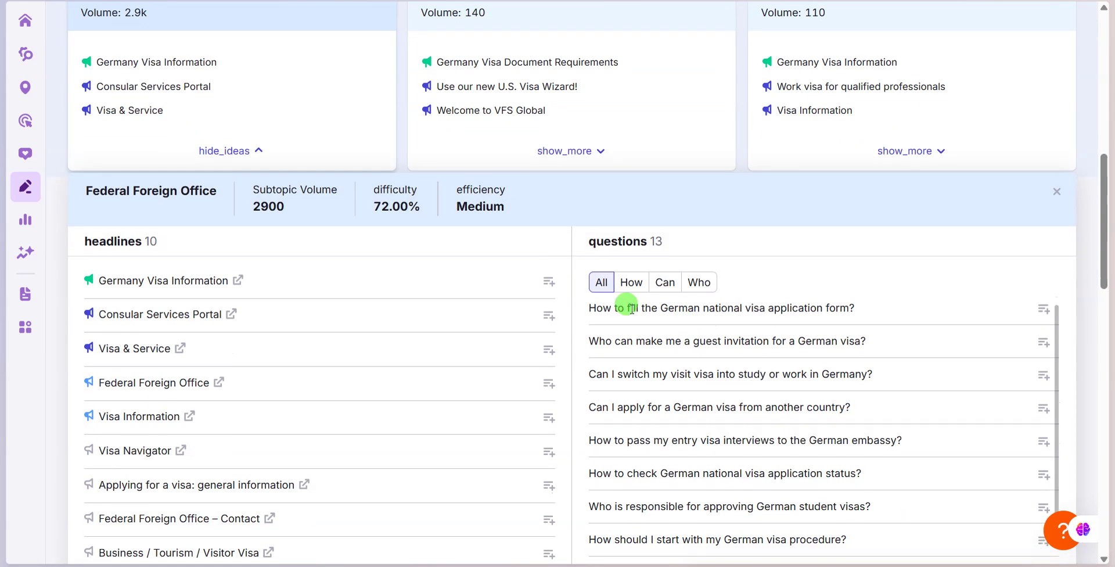
scroll(630, 308, "down", 1)
scroll(586, 372, "up", 3)
scroll(575, 320, "down", 4)
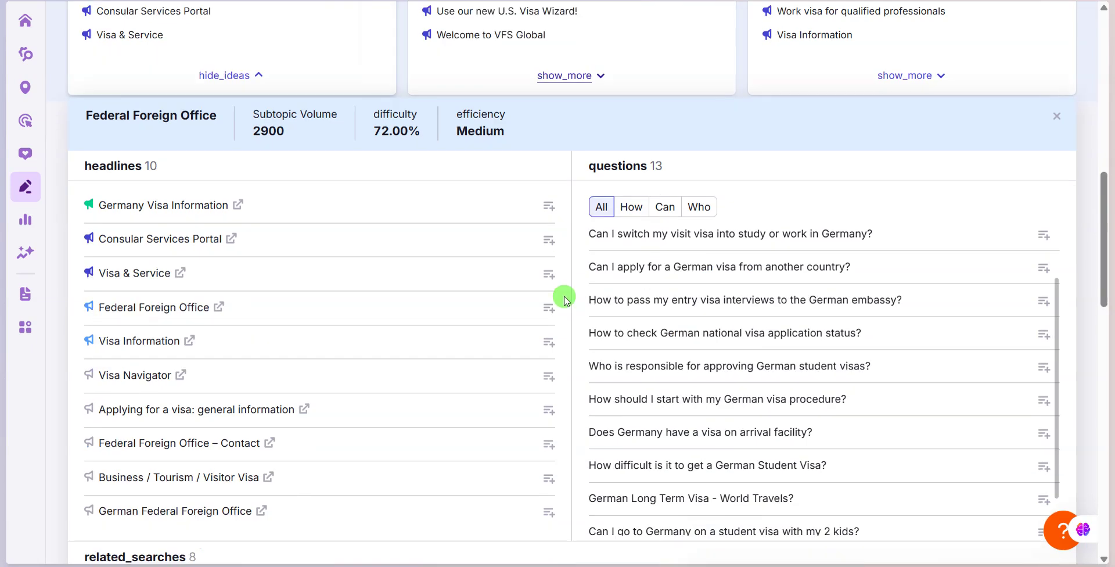
scroll(600, 277, "up", 4)
scroll(523, 202, "down", 1)
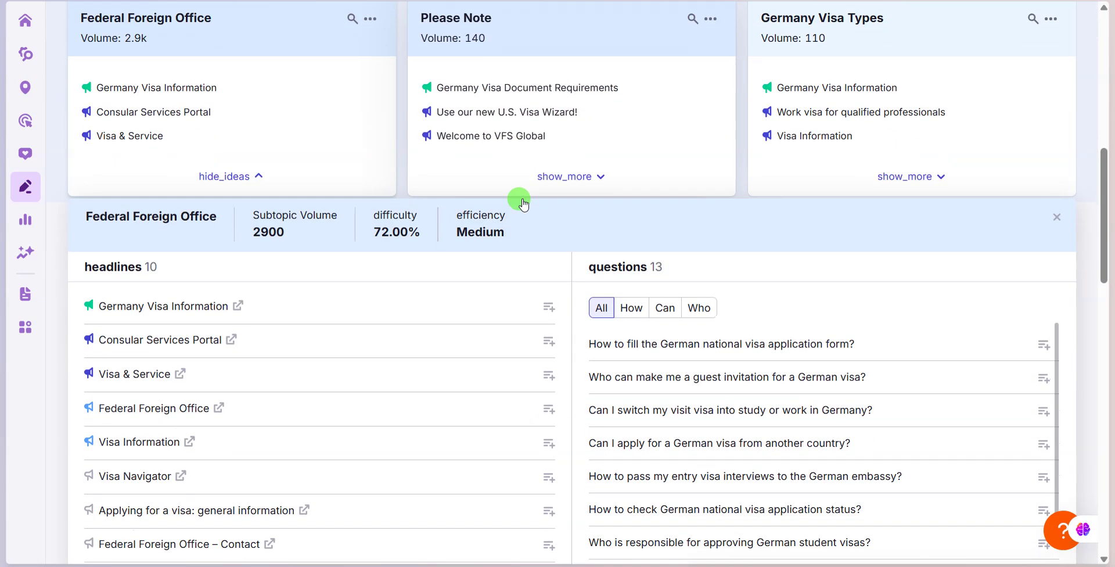
scroll(523, 200, "down", 3)
scroll(543, 209, "down", 2)
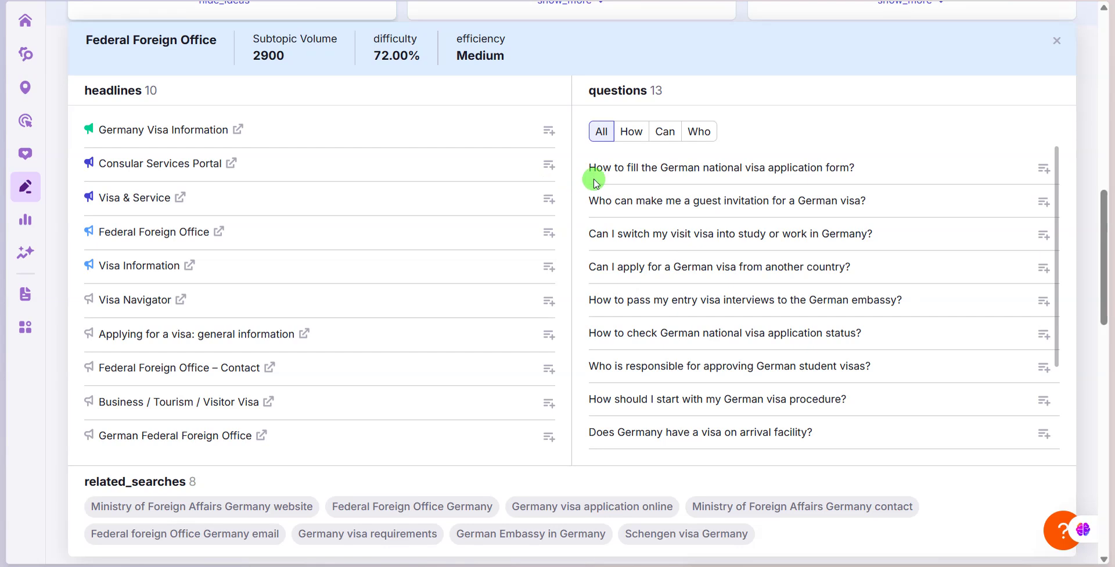
Select the full list of Federal Foreign Office questions and switch to the Germany Visa document in Google Docs.
left_click_drag(591, 167, 841, 446)
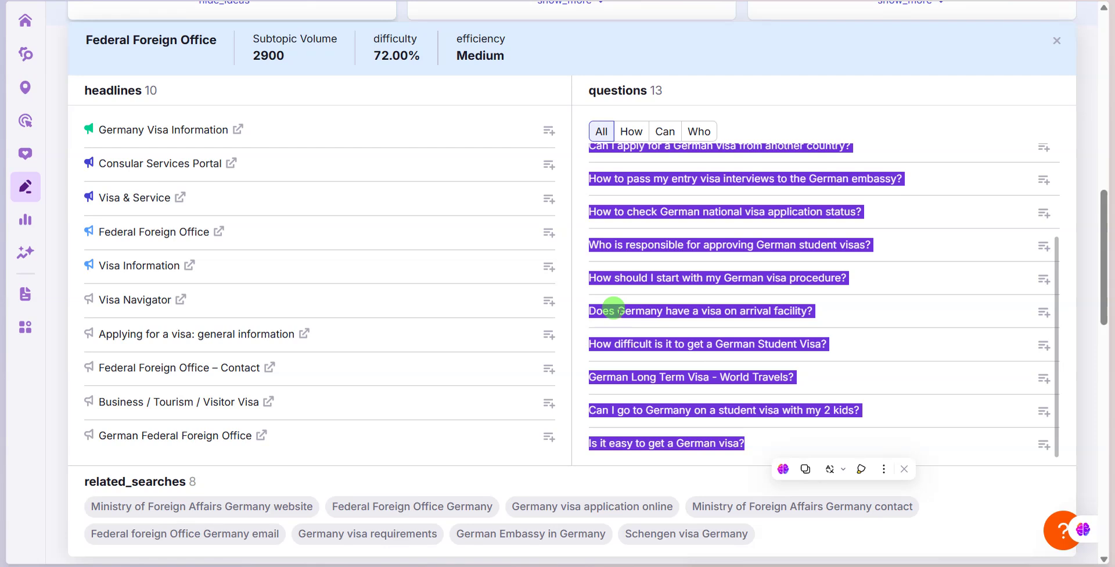
scroll(453, 268, "up", 5)
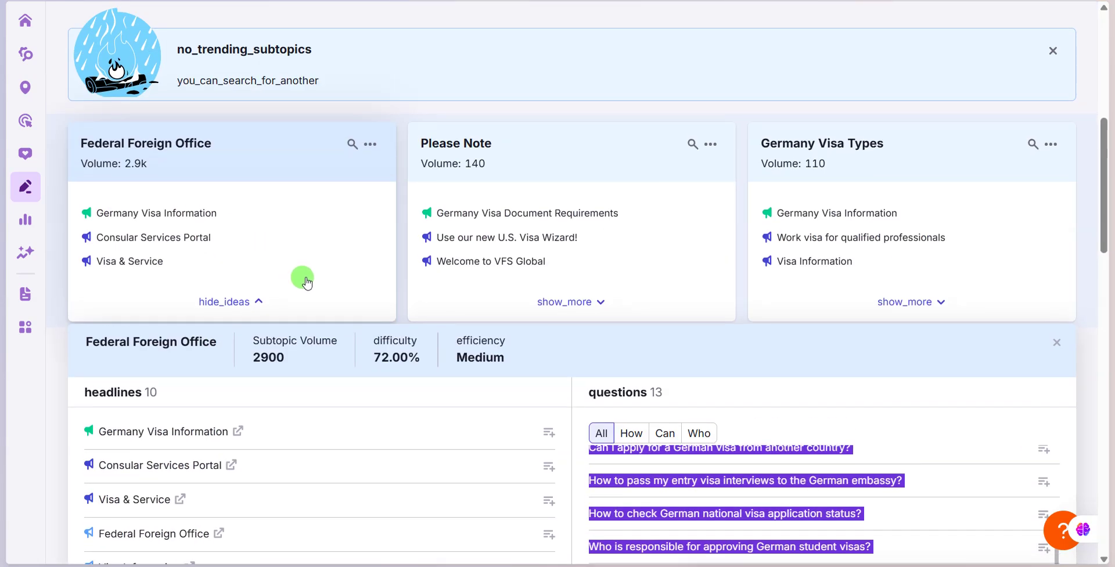
scroll(551, 282, "down", 3)
left_click(400, 310)
key("alt+Tab")
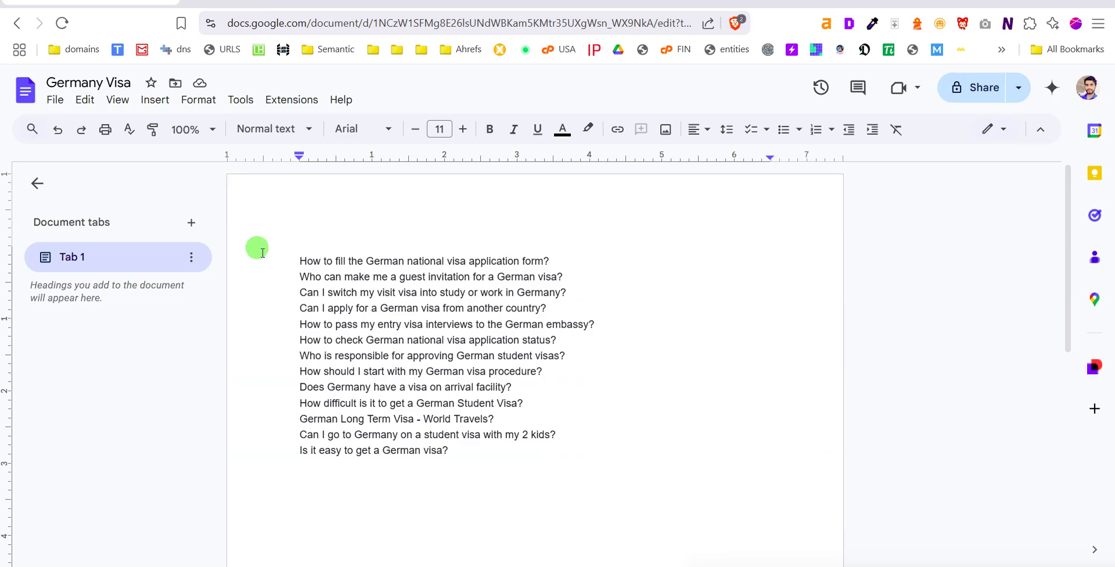
Copy the list of German visa questions from the document and switch to the Semantic SEO Content Writer GPT in ChatGPT.
left_click_drag(280, 251, 533, 449)
left_click(495, 452)
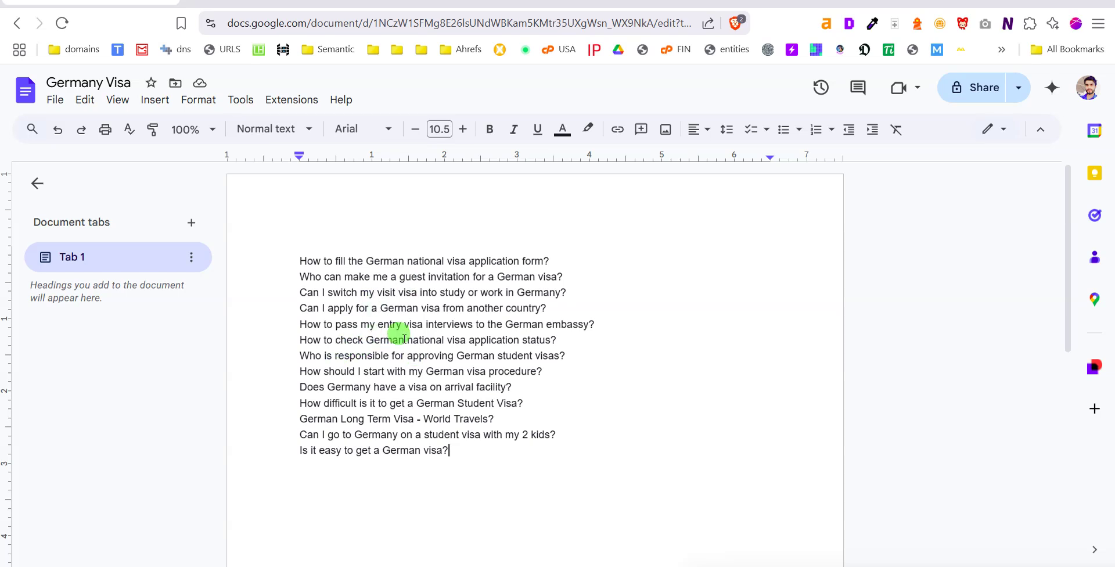
left_click_drag(464, 450, 291, 264)
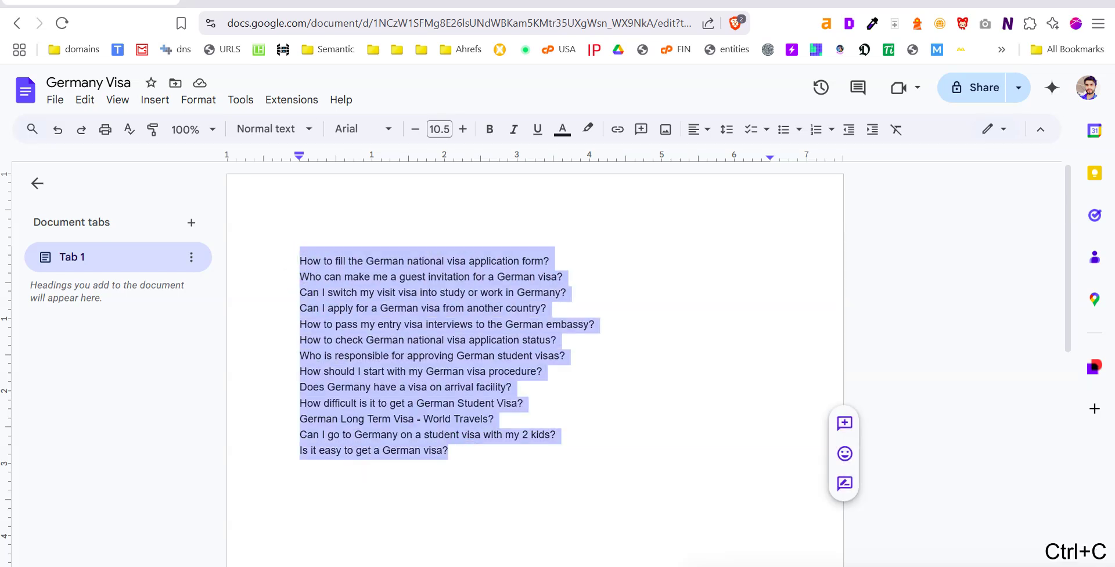
left_click(343, 4)
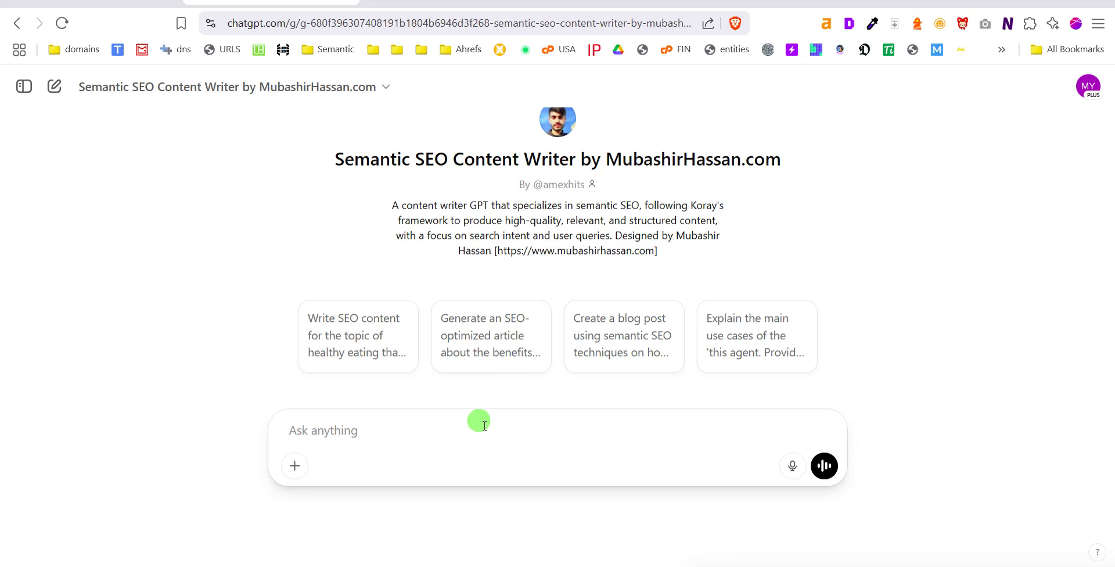
left_click(128, 2)
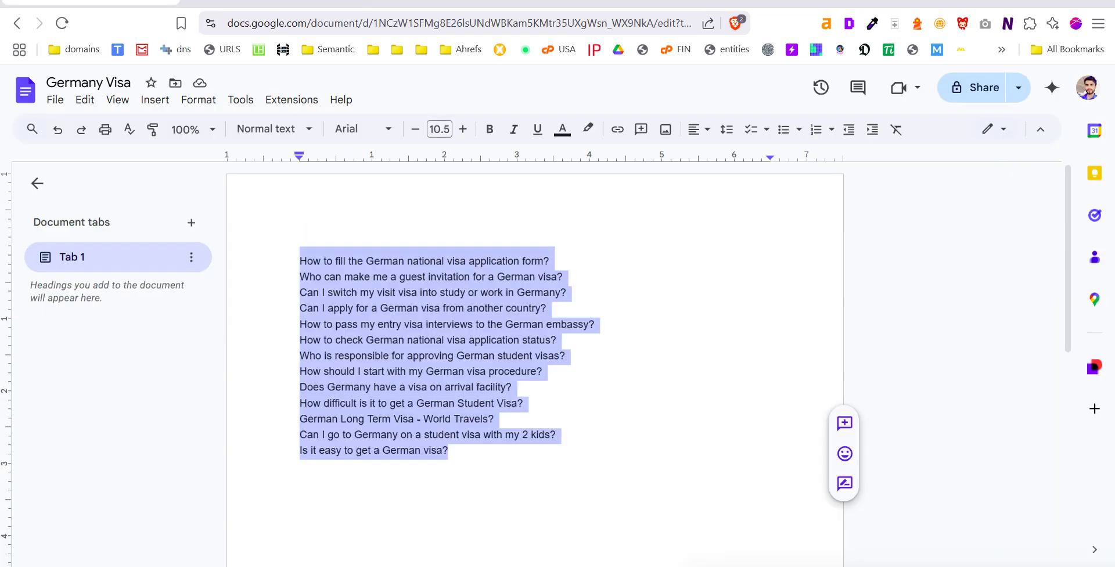
left_click(271, 1)
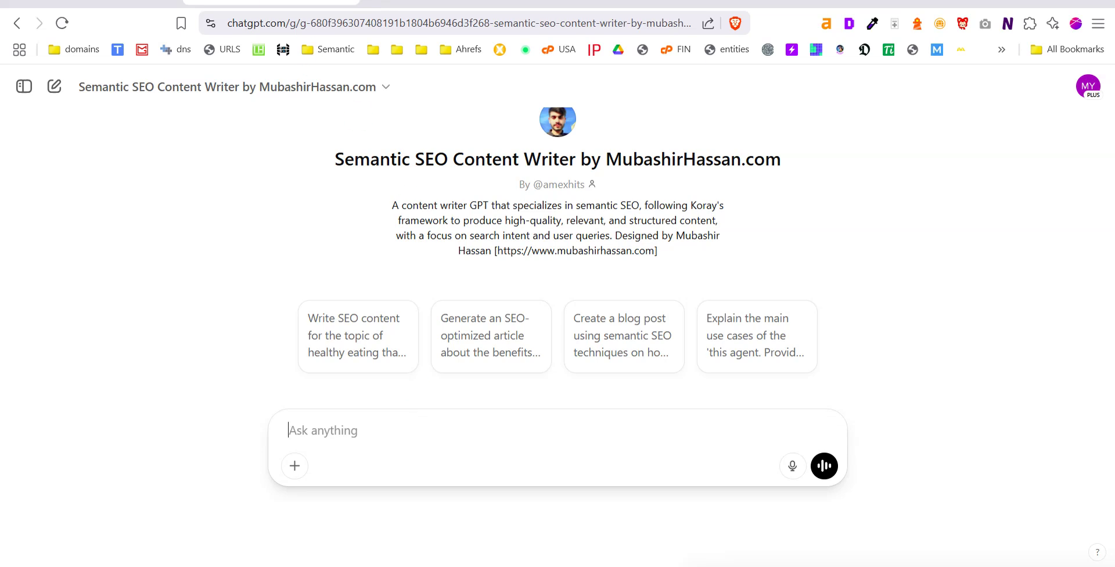
Return to the Semrush topic results and copy the Federal Foreign Office subtopic title.
key("ctrl+Tab")
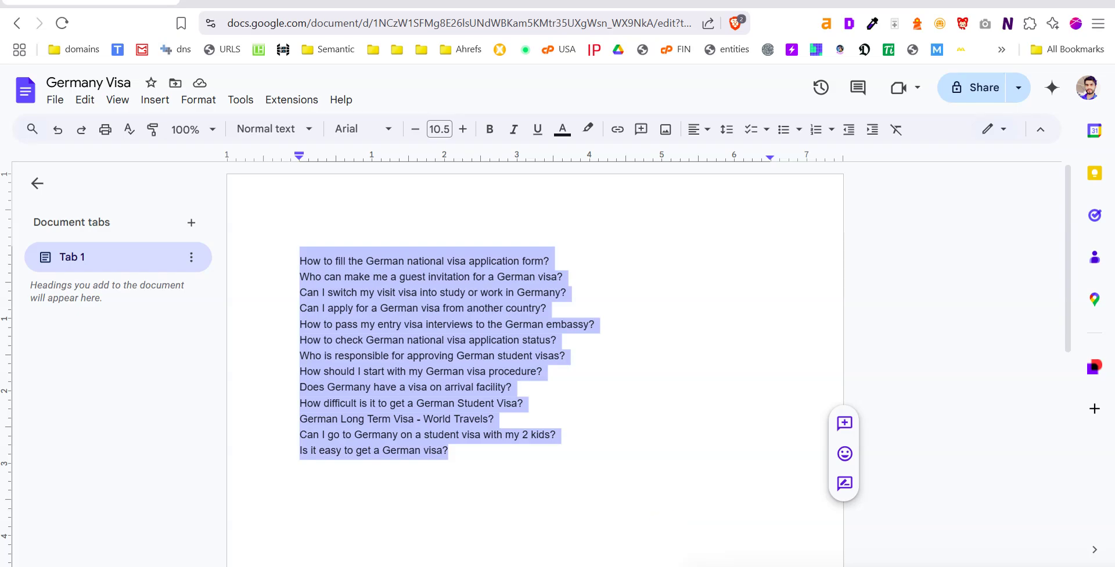
key("alt+Tab")
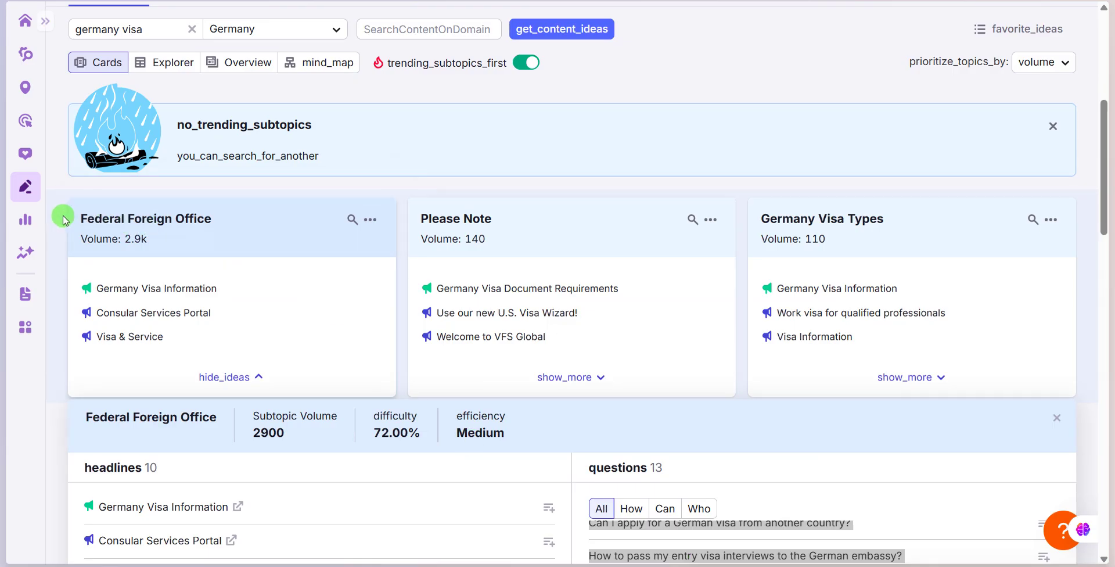
left_click_drag(62, 219, 214, 224)
key("ctrl+c")
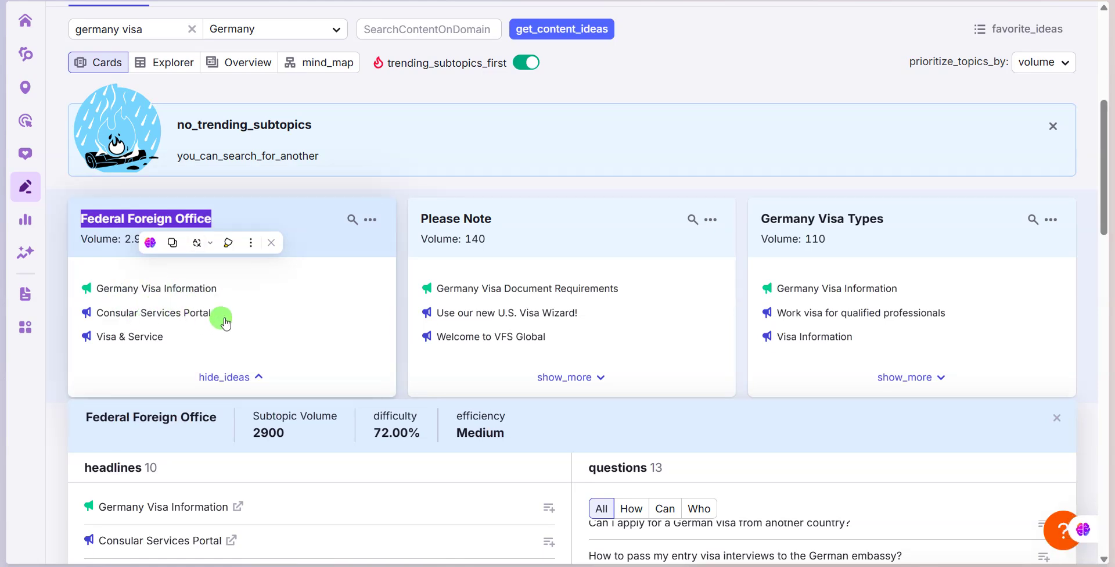
scroll(199, 343, "down", 2)
scroll(149, 317, "down", 1)
left_click_drag(85, 266, 208, 277)
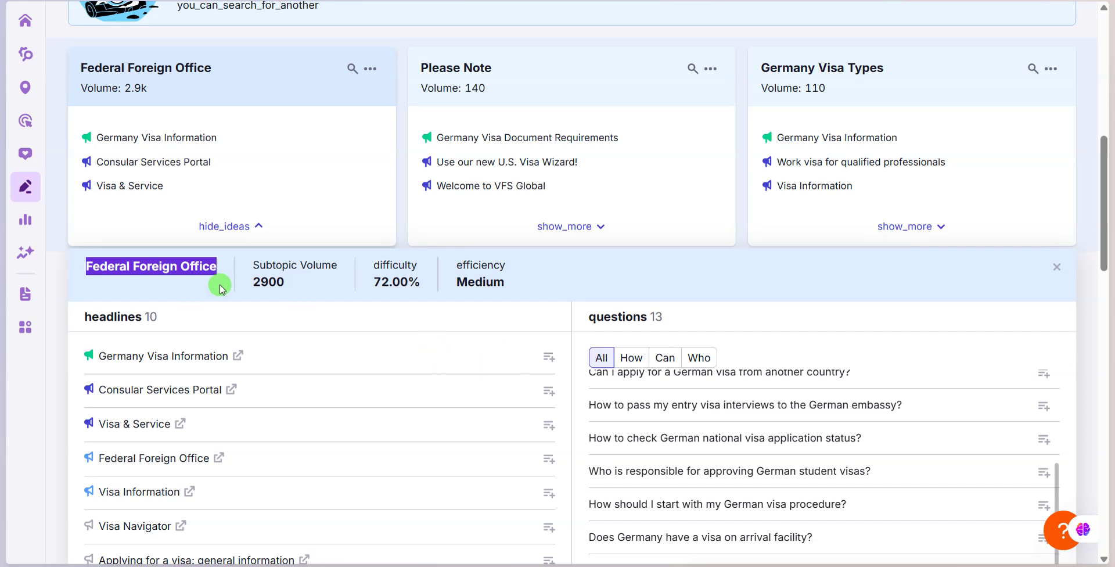
Examine the Federal Foreign Office question list, highlighting "How to fill the German national visa application form?".
scroll(497, 273, "up", 2)
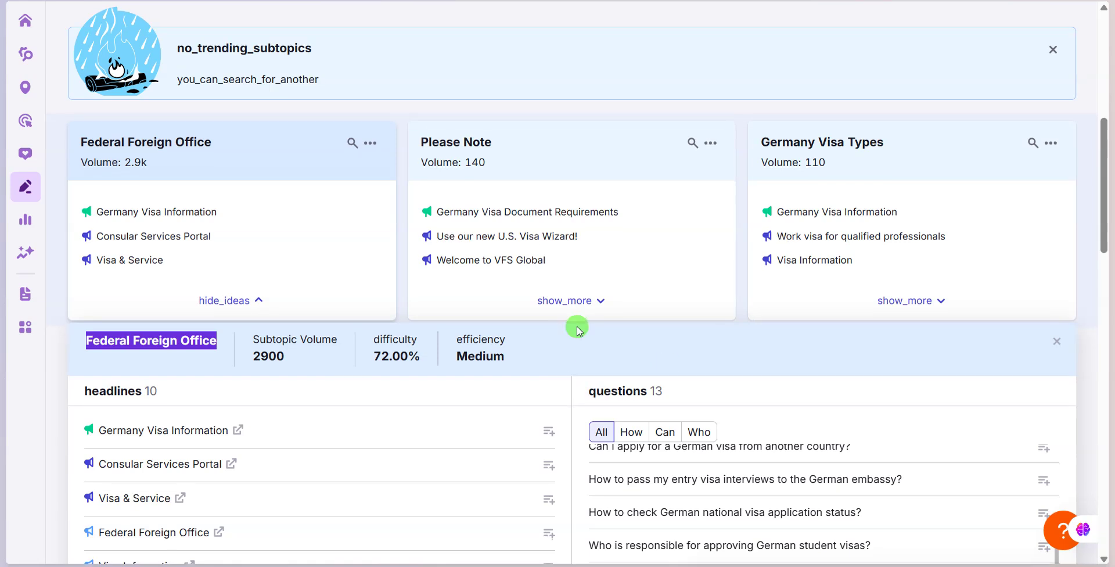
scroll(577, 326, "down", 2)
scroll(648, 406, "up", 1)
scroll(648, 407, "up", 3)
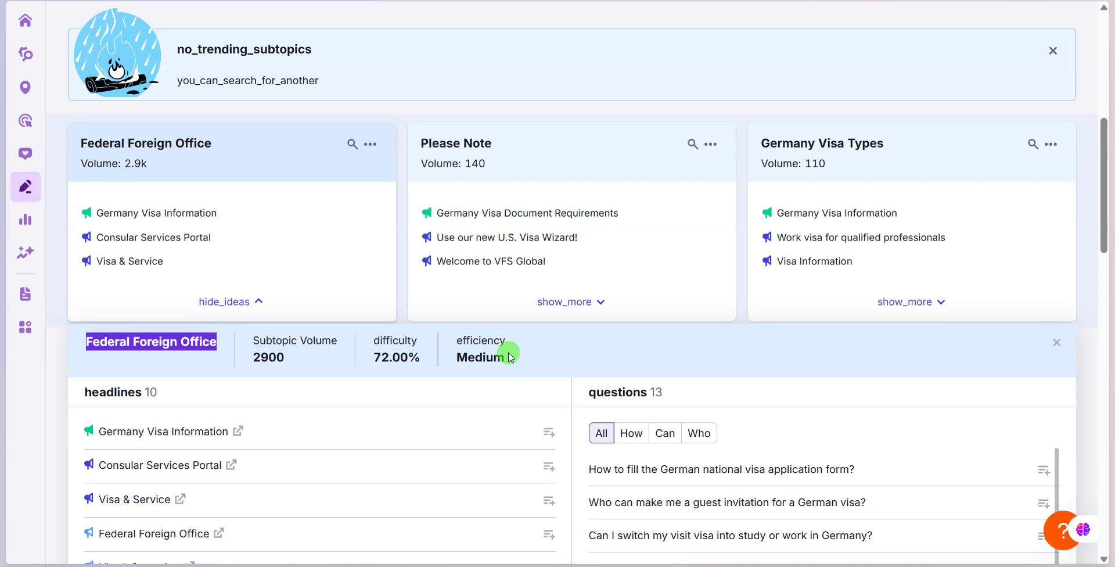
scroll(510, 357, "down", 4)
left_click_drag(585, 318, 854, 319)
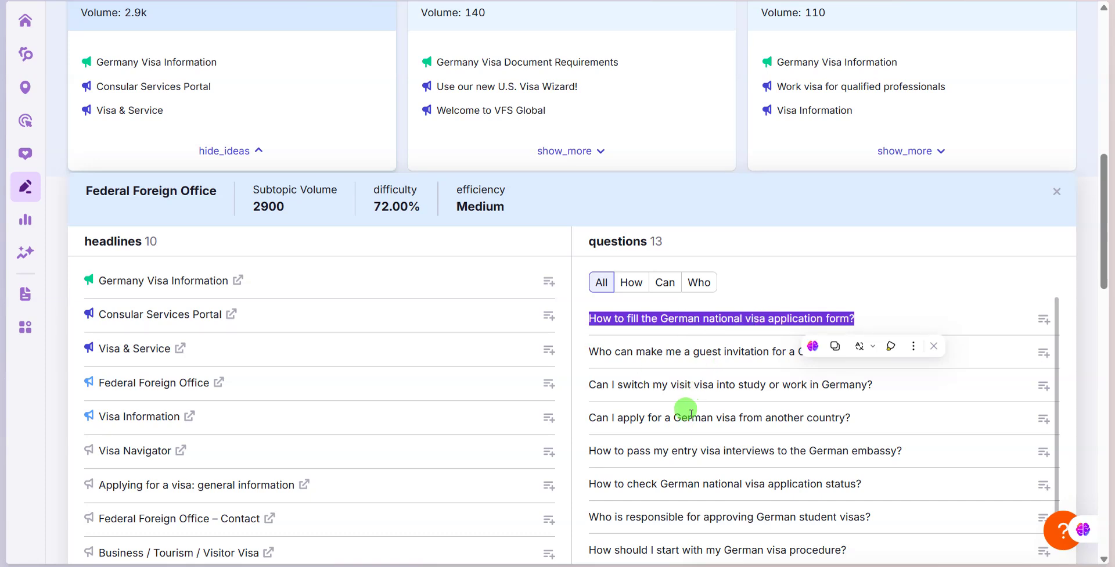
scroll(684, 418, "down", 3)
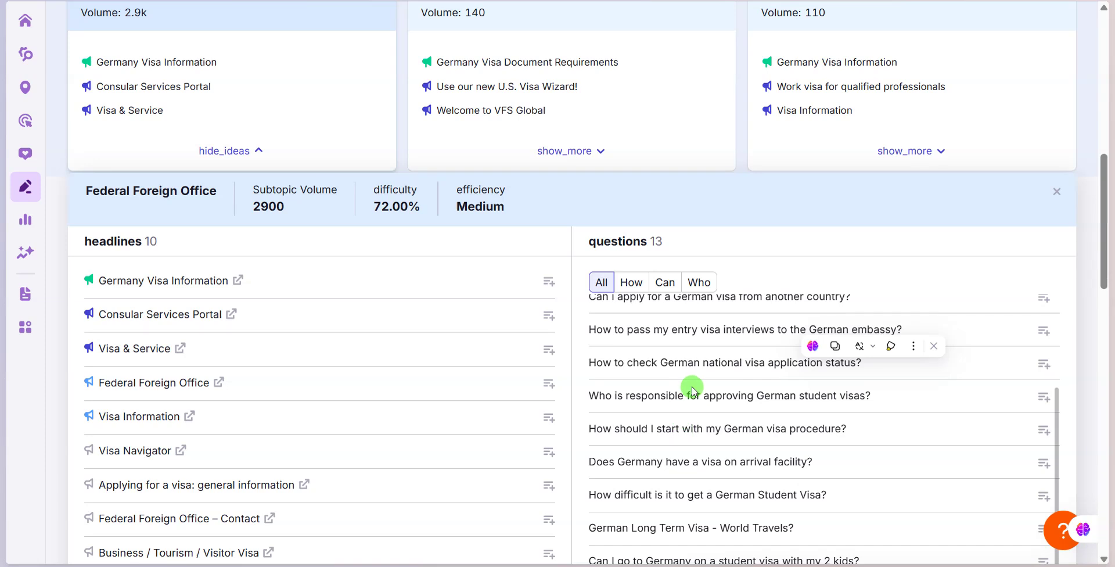
scroll(693, 390, "up", 3)
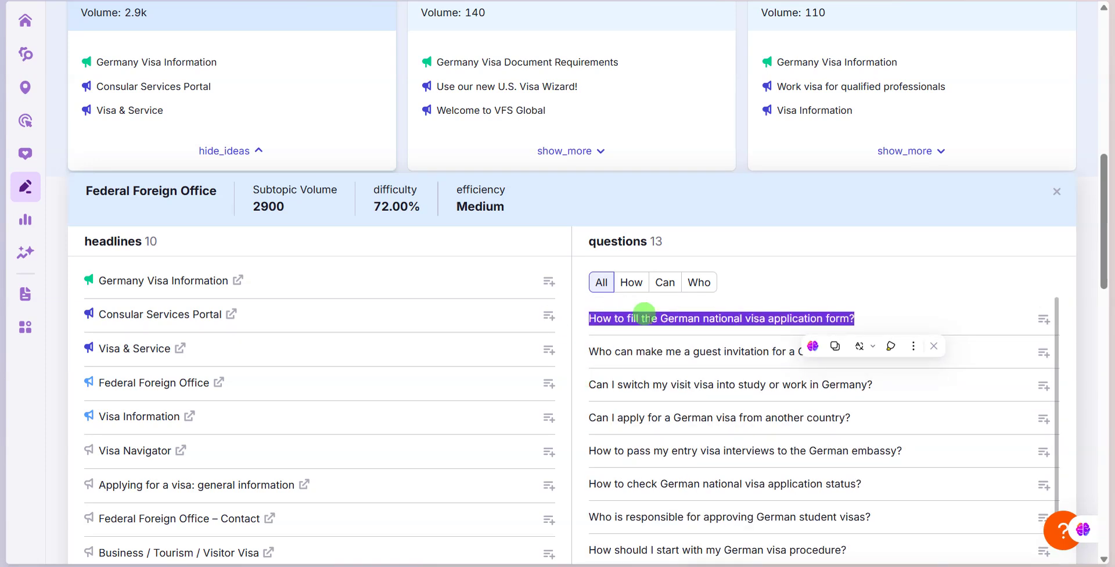
Copy the Federal Foreign Office title and add it as a bold size 12 heading above the questions in the Germany Visa document.
left_click_drag(84, 191, 212, 184)
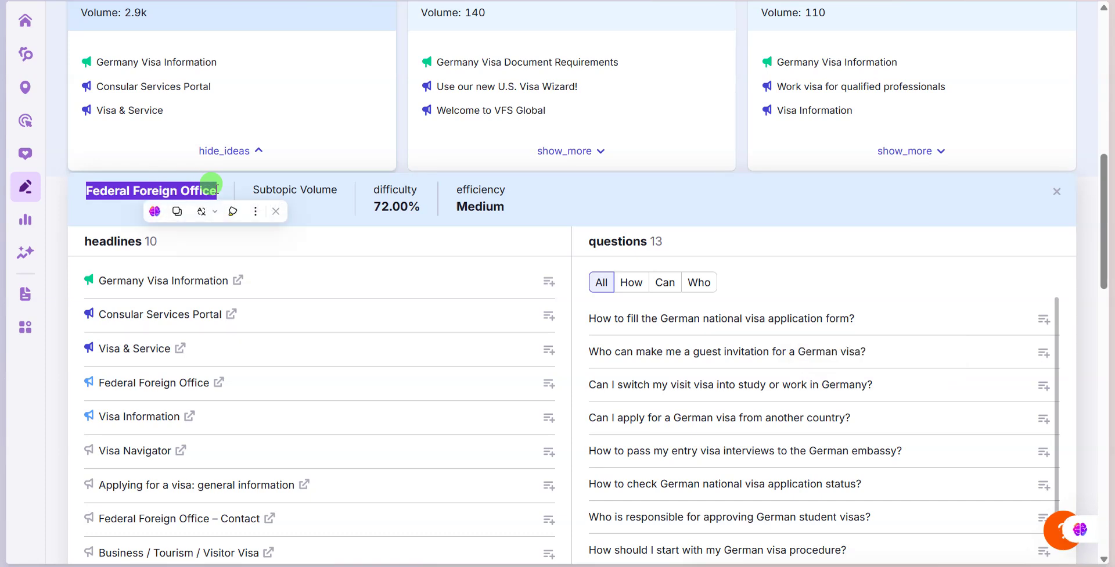
key("ctrl+c")
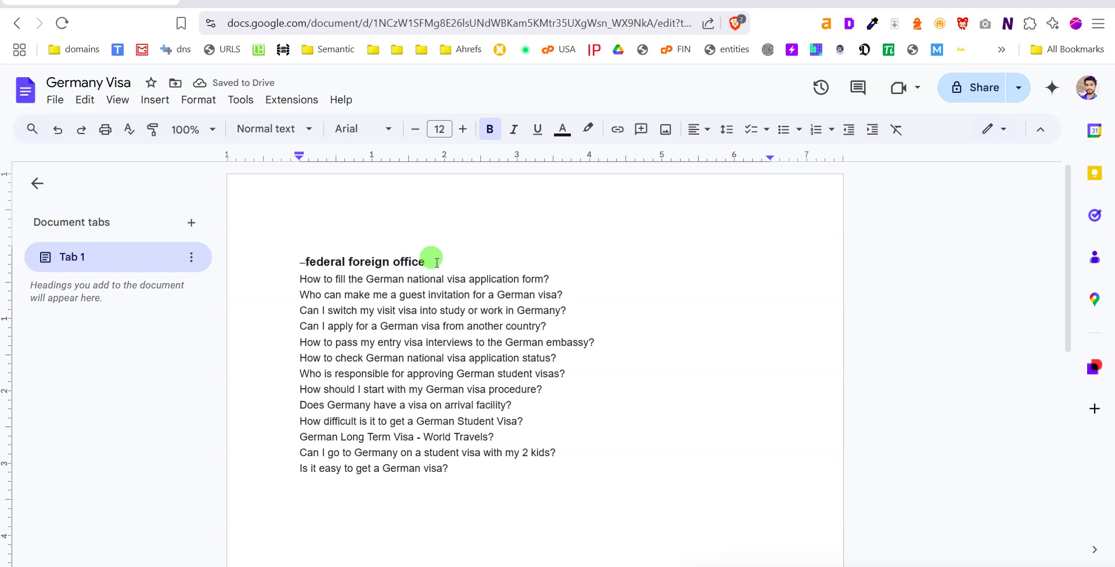
left_click_drag(427, 261, 306, 262)
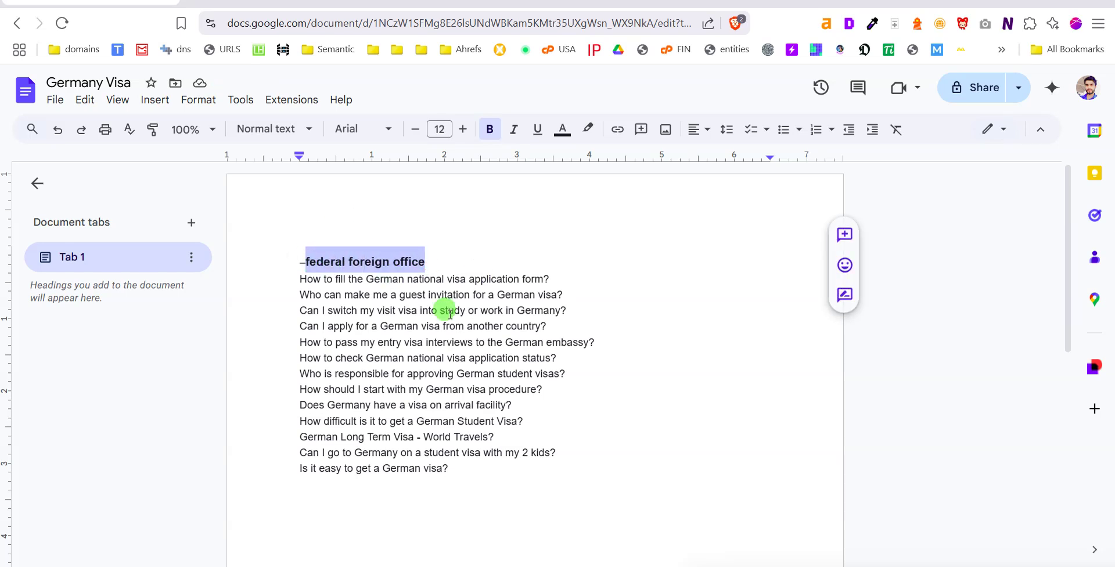
Copy the "federal foreign office" heading with all its questions and switch to the Semantic SEO Content Writer GPT's message field.
left_click(313, 280)
left_click_drag(298, 279, 459, 469)
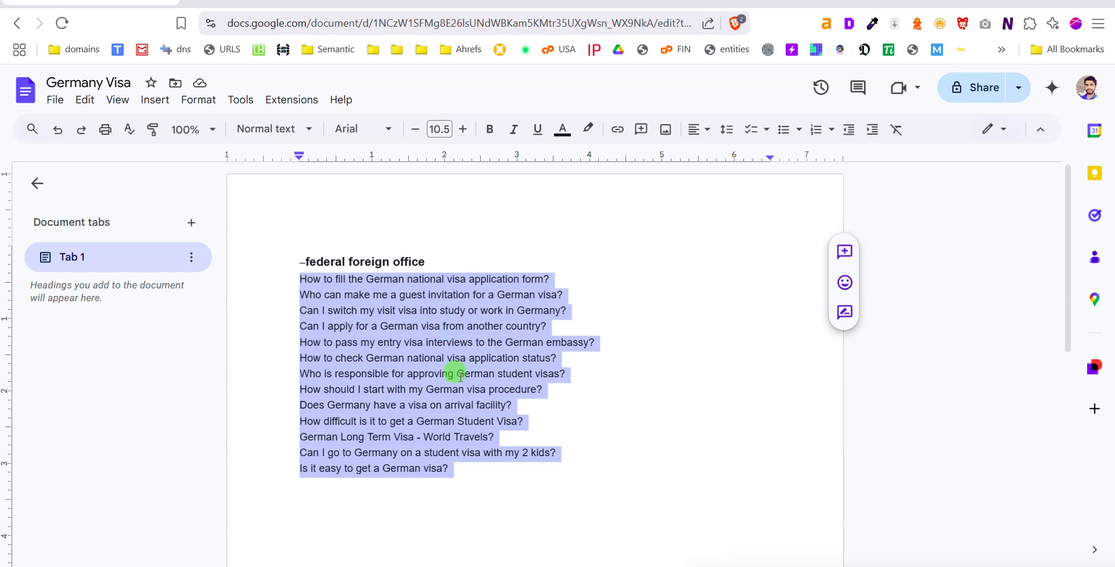
left_click(467, 471)
left_click_drag(459, 469, 300, 256)
key("ctrl+c")
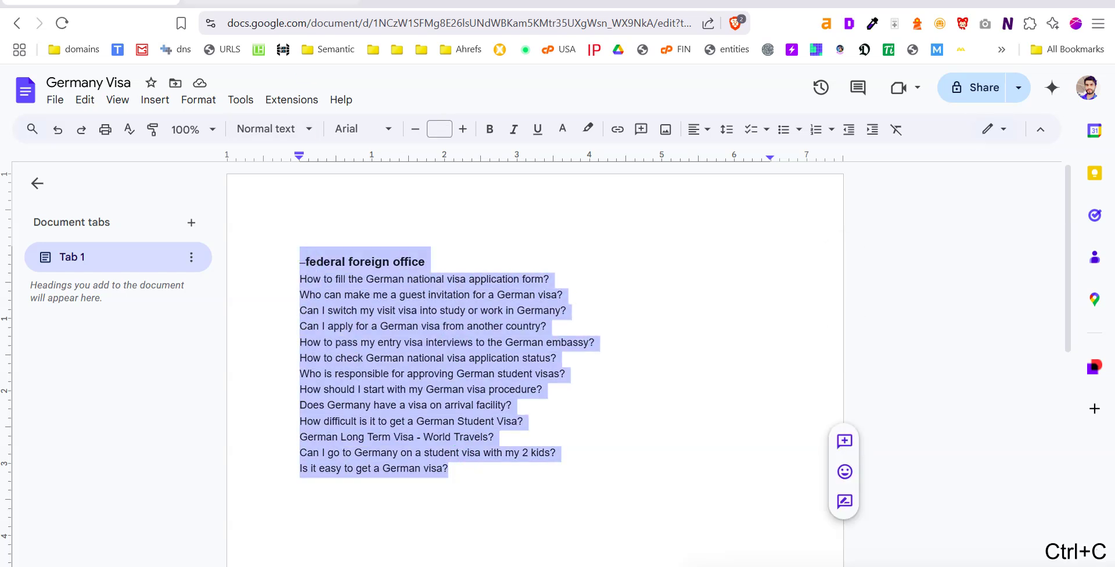
left_click(273, 4)
left_click(555, 434)
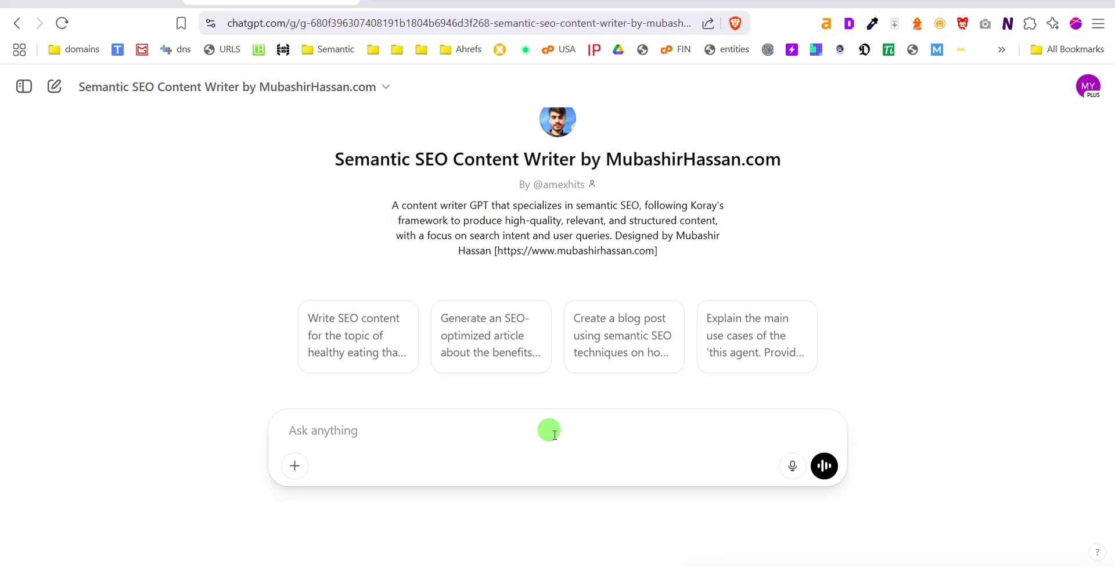
left_click(626, 342)
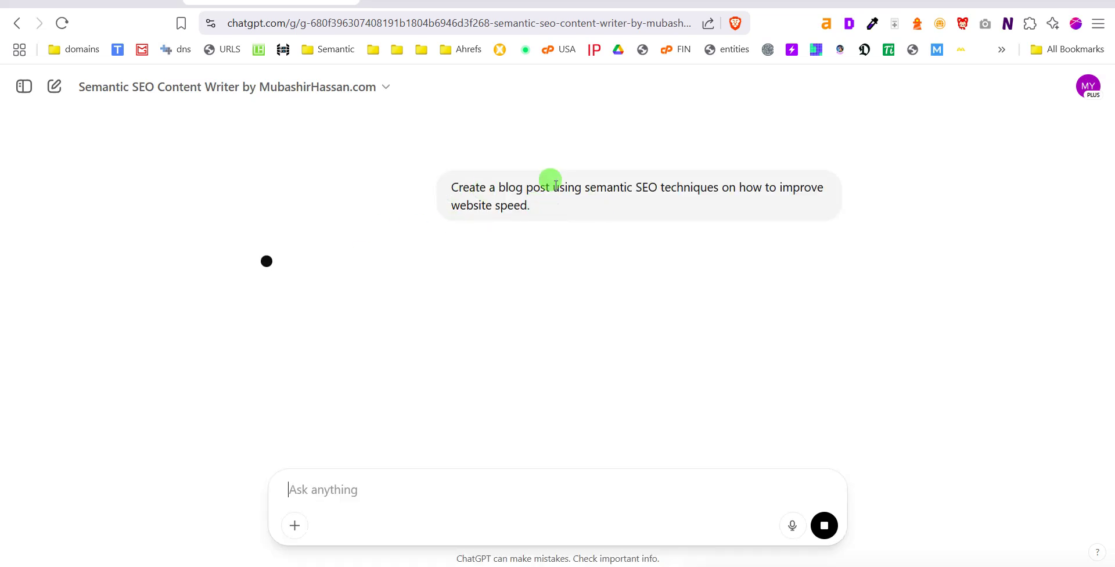
left_click(197, 88)
left_click(131, 125)
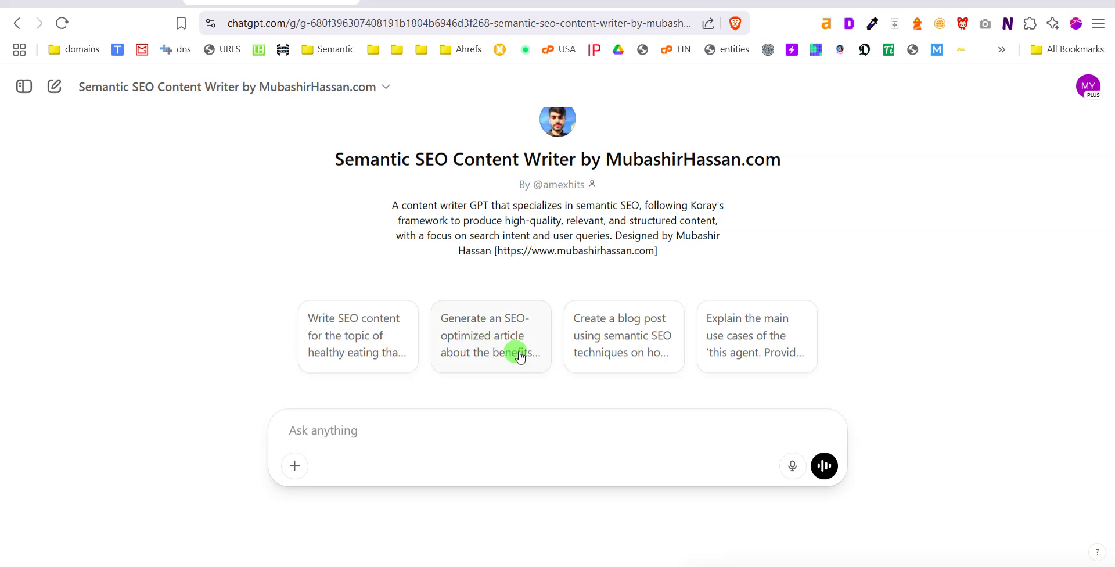
Send the GPT's suggested prompt about its main use cases and read the use cases, examples and sample questions in its answer.
left_click(761, 345)
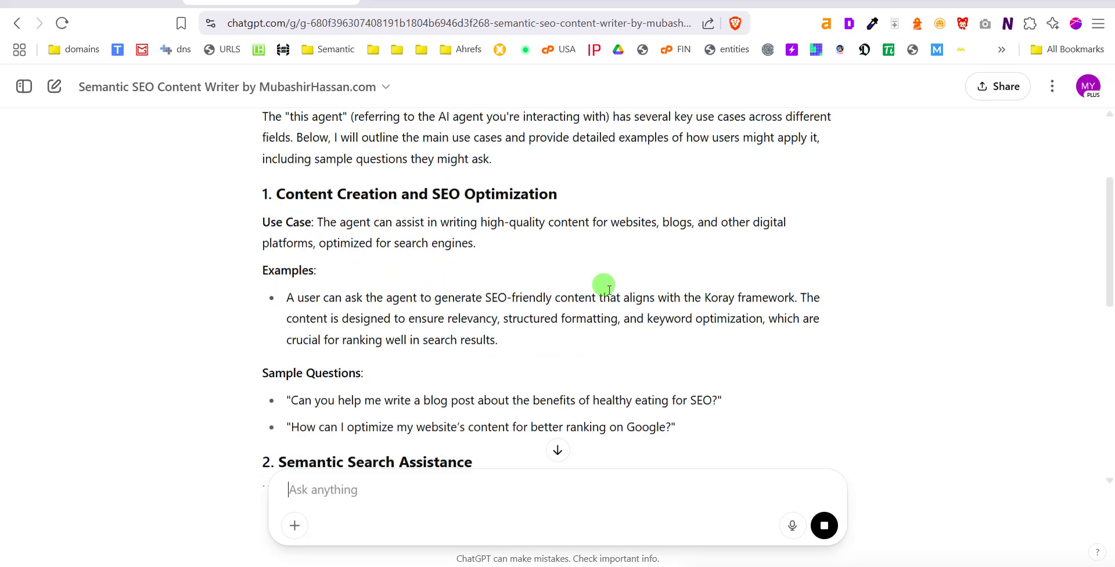
left_click_drag(705, 297, 795, 296)
scroll(452, 325, "down", 2)
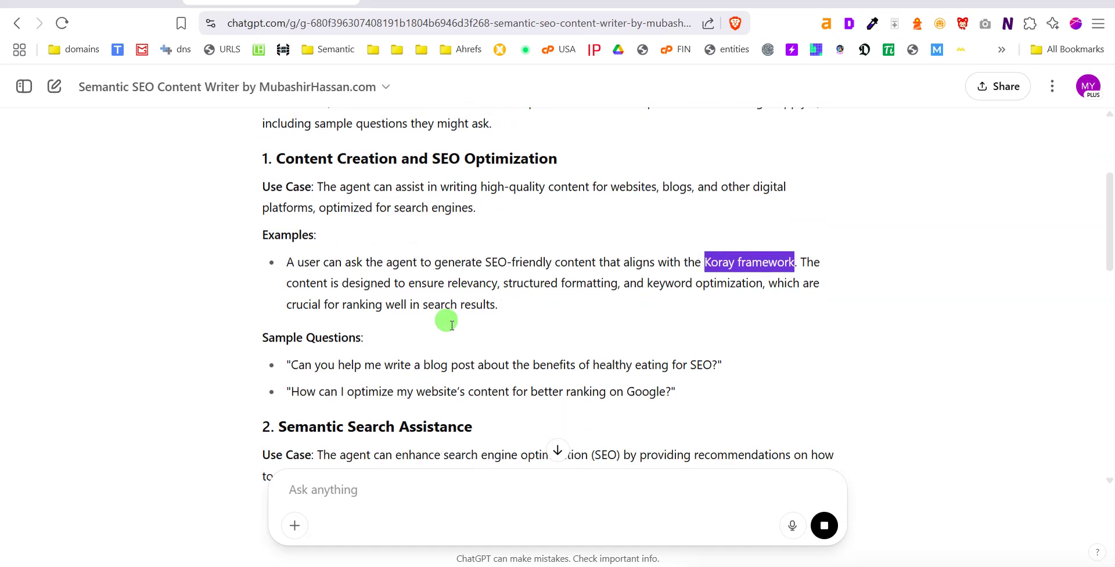
scroll(452, 325, "down", 2)
left_click_drag(297, 249, 570, 247)
left_click(629, 241)
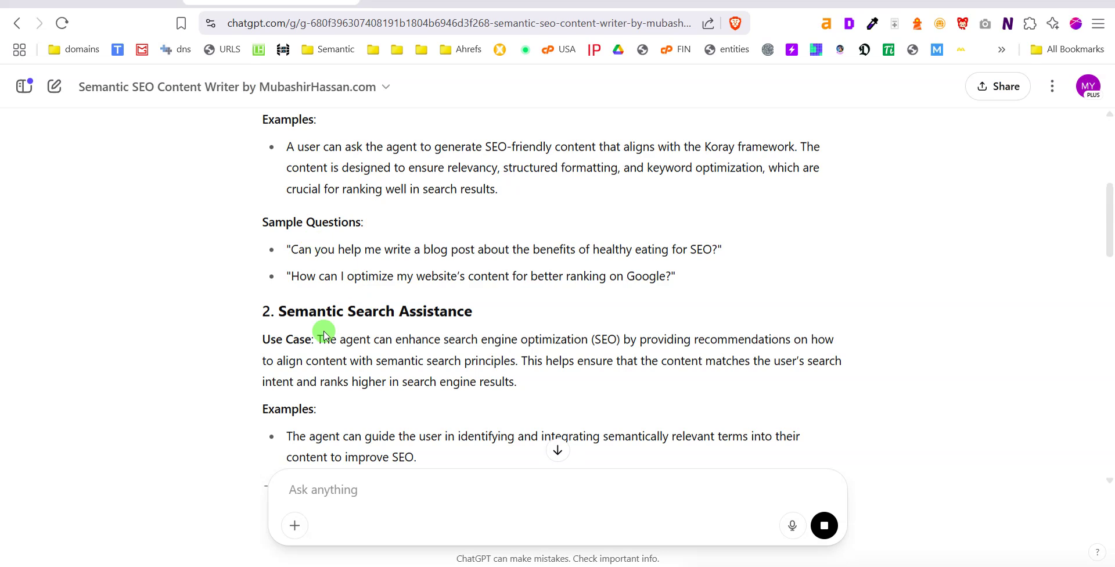
left_click(408, 503)
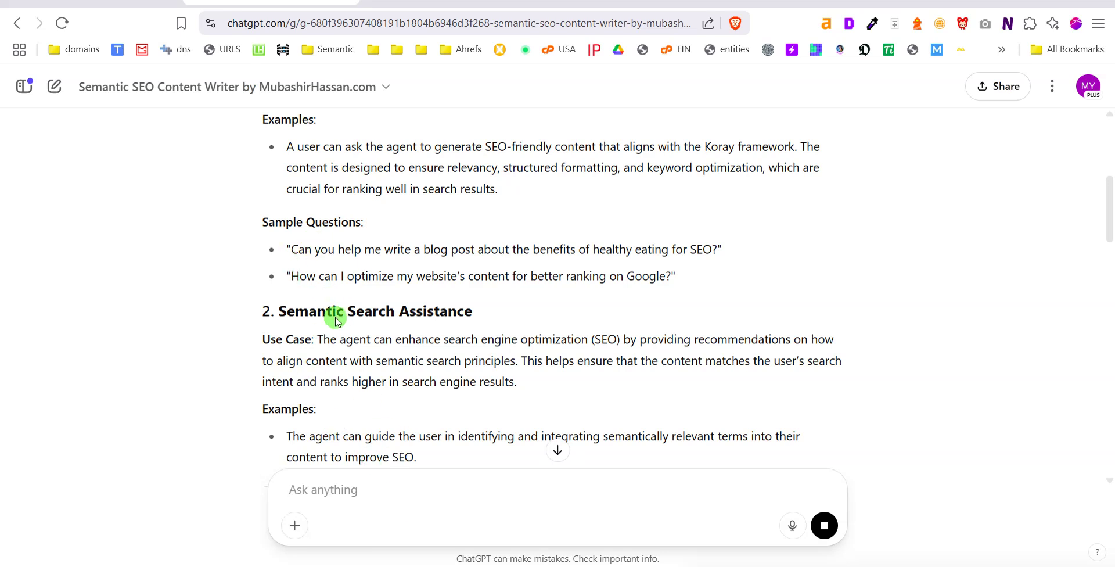
scroll(450, 334, "down", 2)
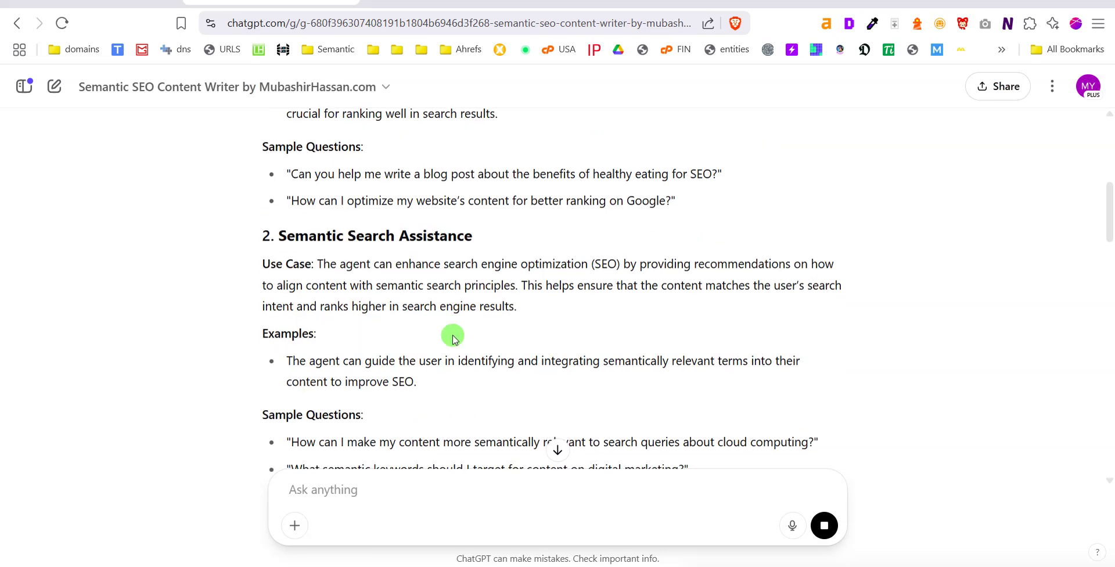
scroll(454, 339, "down", 4)
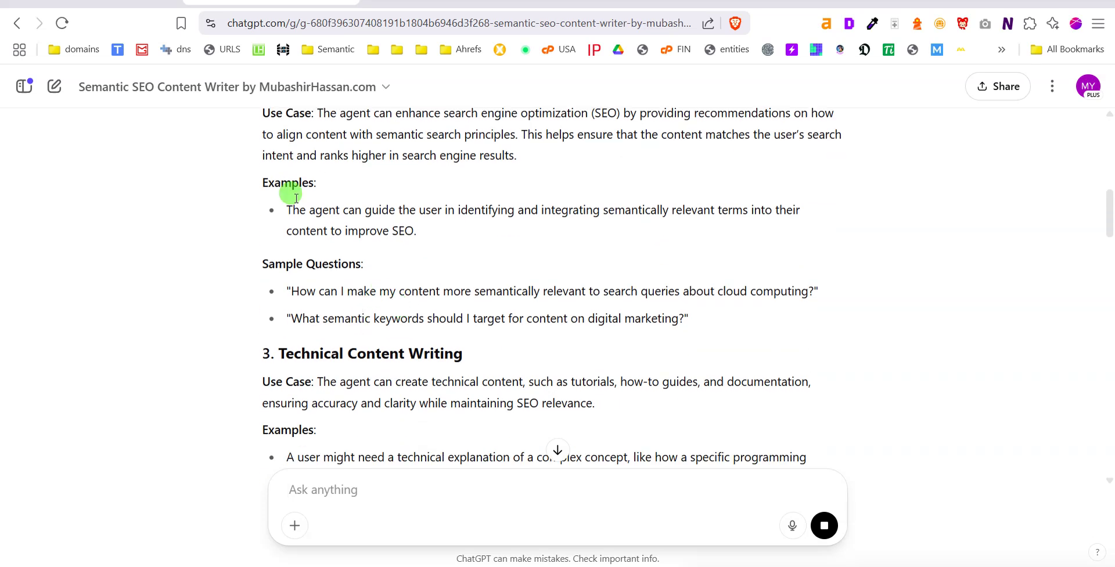
Copy "How to fill the German national visa application form?" from the Germany Visa document into the Semantic SEO Content Writer GPT's message field.
key("ctrl+shift+Tab")
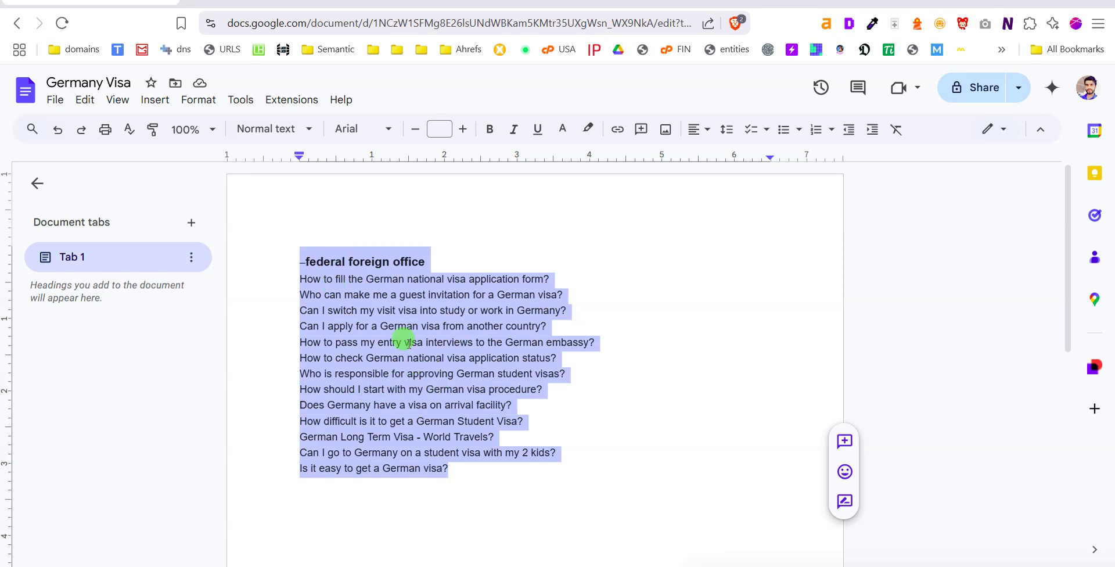
left_click(553, 275)
left_click_drag(554, 275, 300, 282)
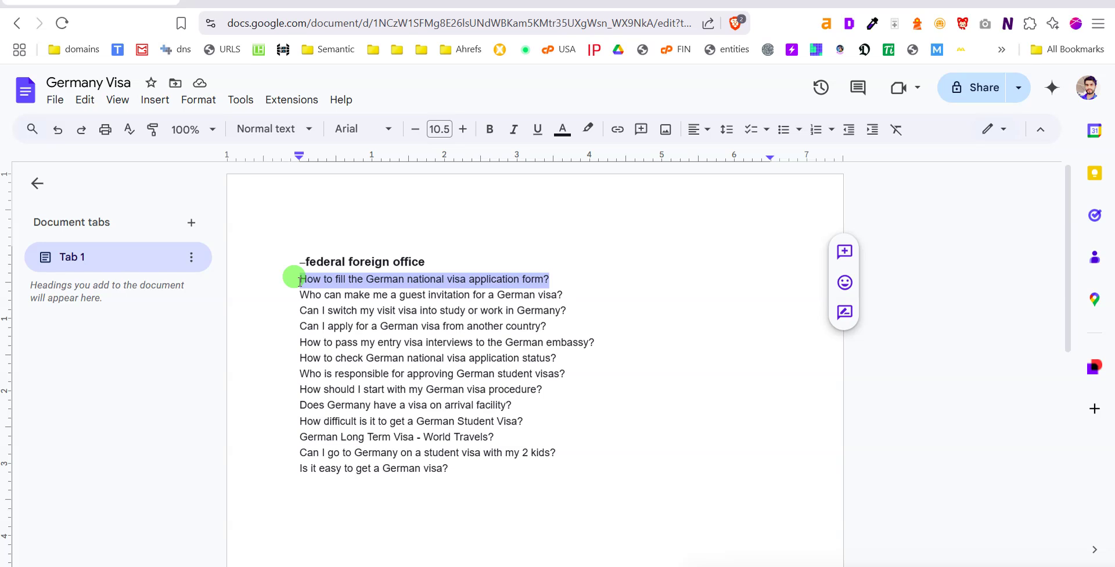
key("ctrl+c")
left_click(270, 3)
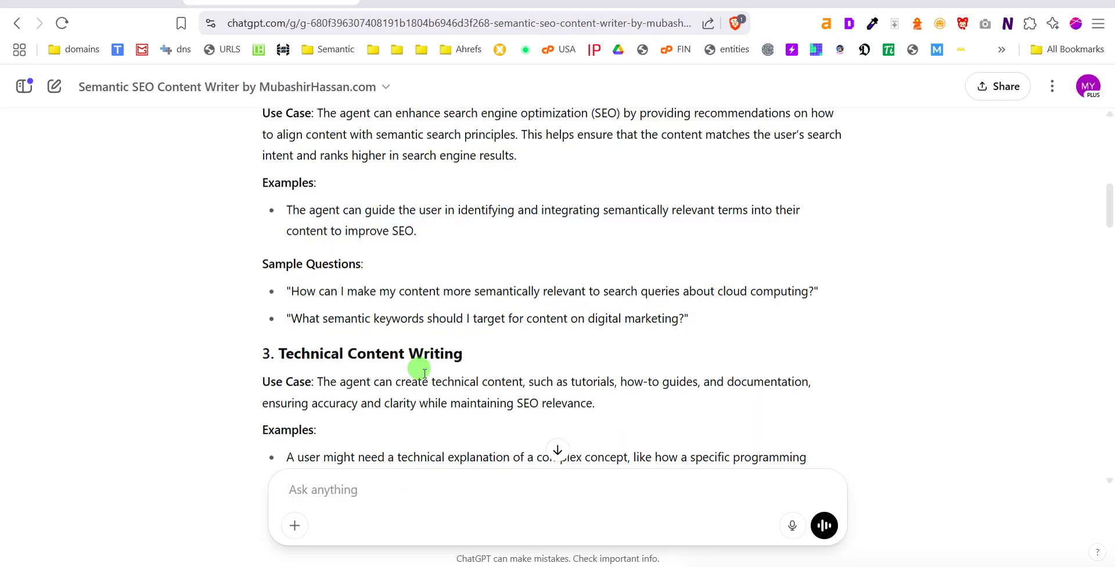
key("ctrl+v")
Copy "How can I make my content more semantically relevant to search queries about" from the sample questions and insert it with a colon before the visa question.
scroll(331, 282, "up", 1)
scroll(336, 282, "up", 2)
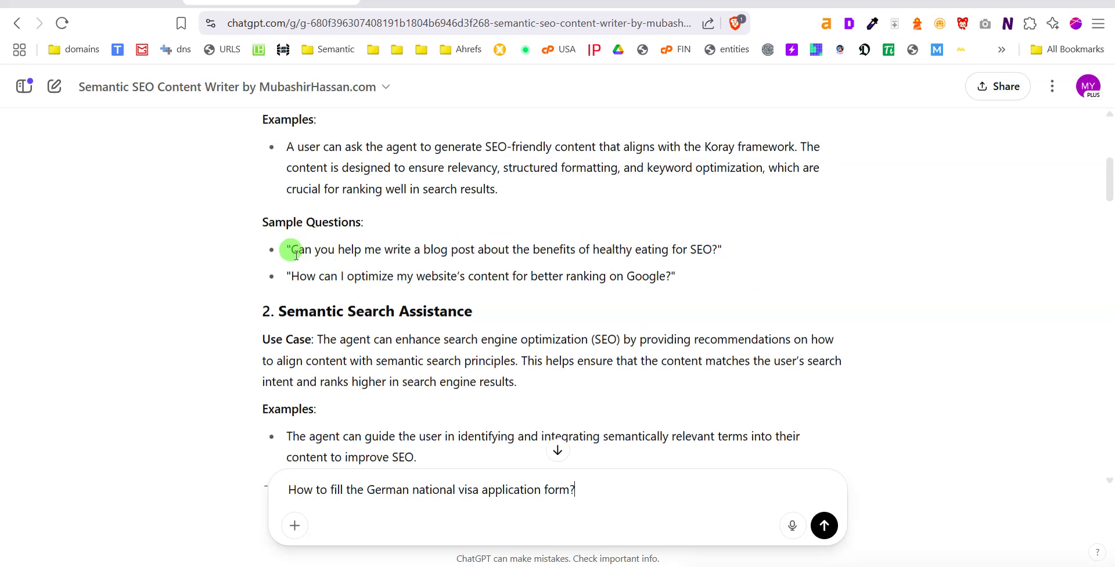
scroll(302, 264, "up", 4)
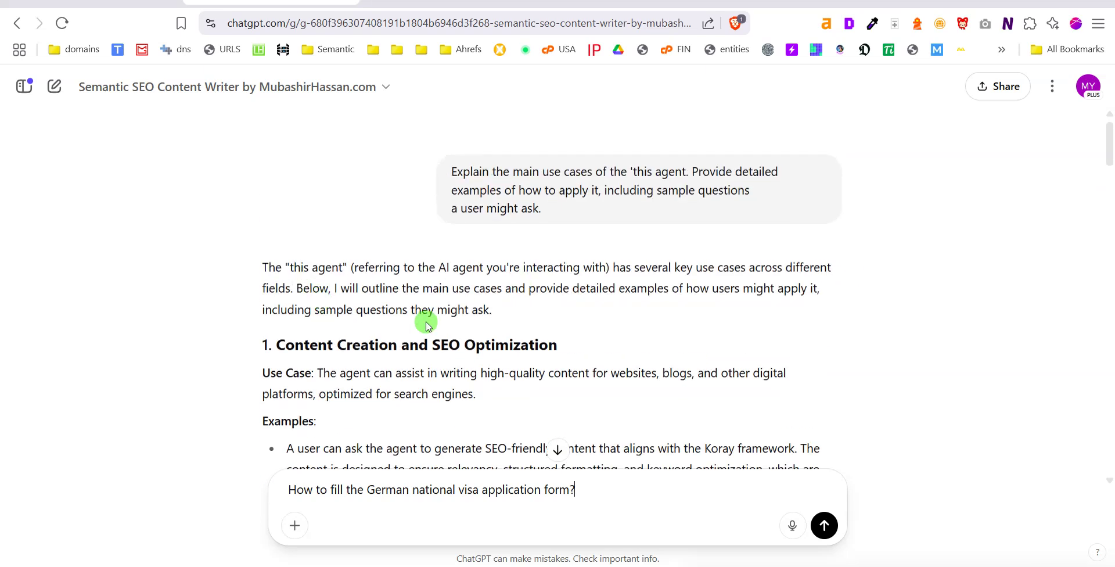
scroll(361, 332, "down", 2)
scroll(408, 305, "down", 3)
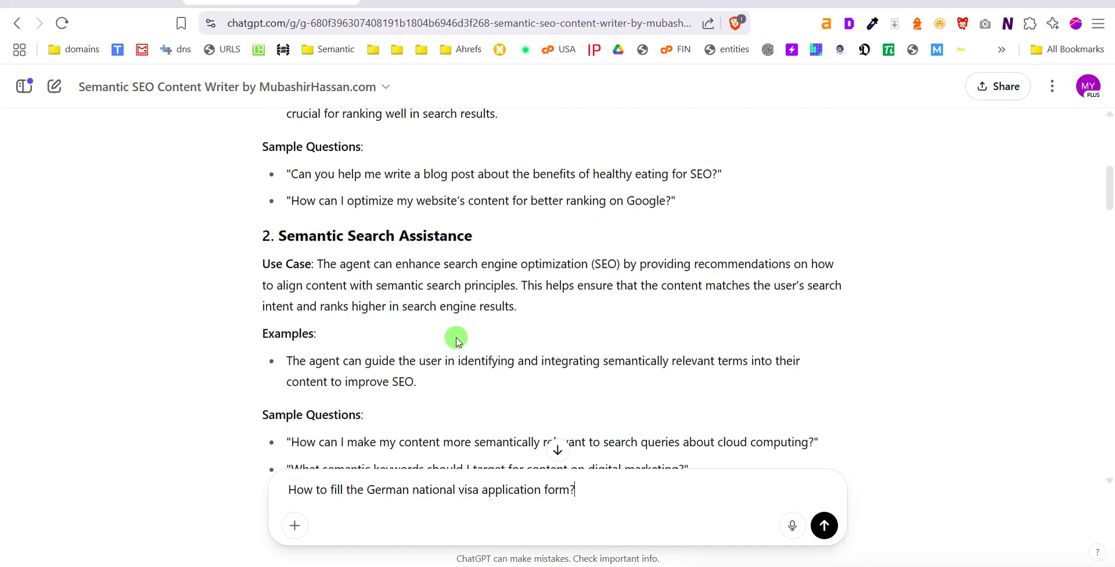
scroll(443, 343, "down", 1)
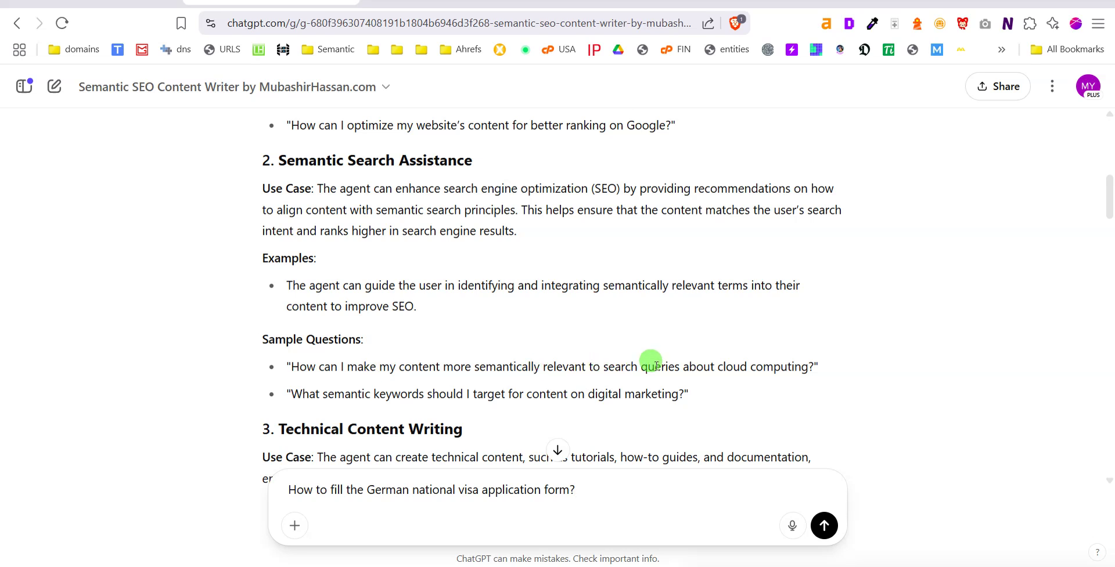
left_click_drag(715, 361, 302, 362)
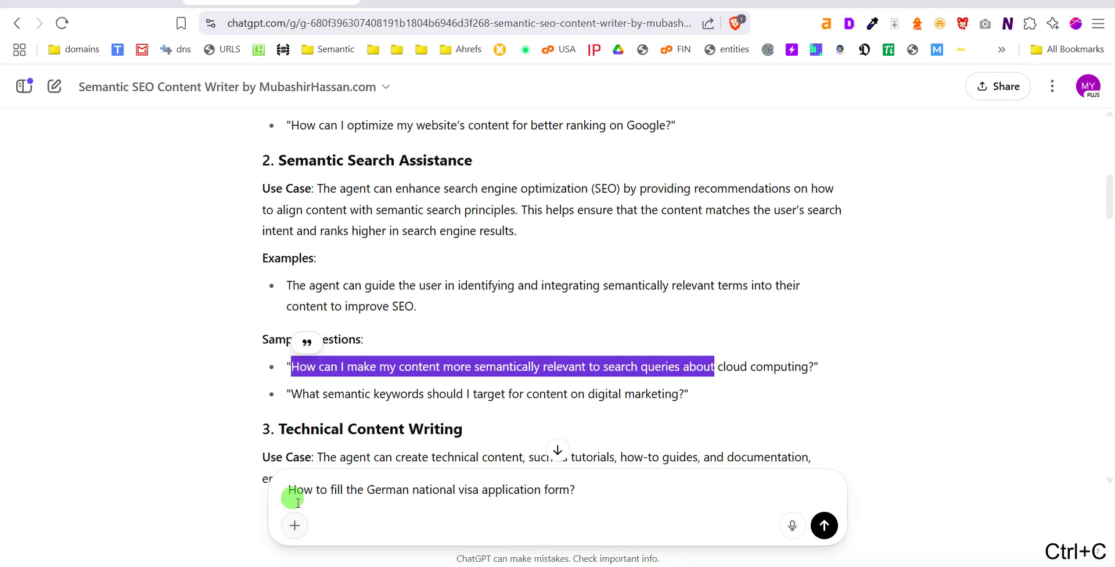
left_click(289, 480)
key("ctrl+v")
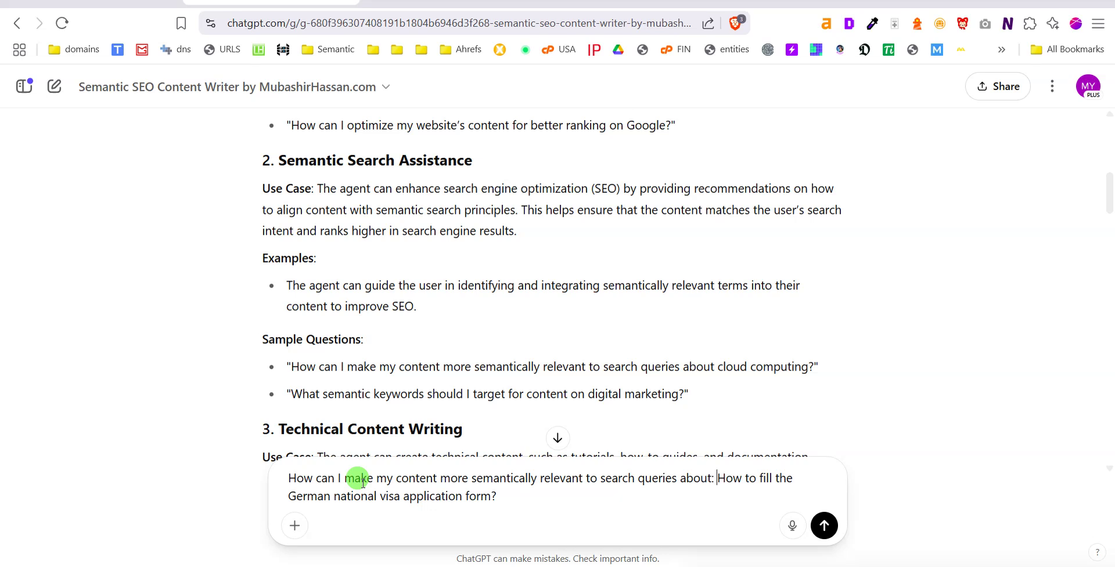
Replace "How can I make my" with "write" in the drafted prompt and send it.
left_click_drag(394, 476, 244, 471)
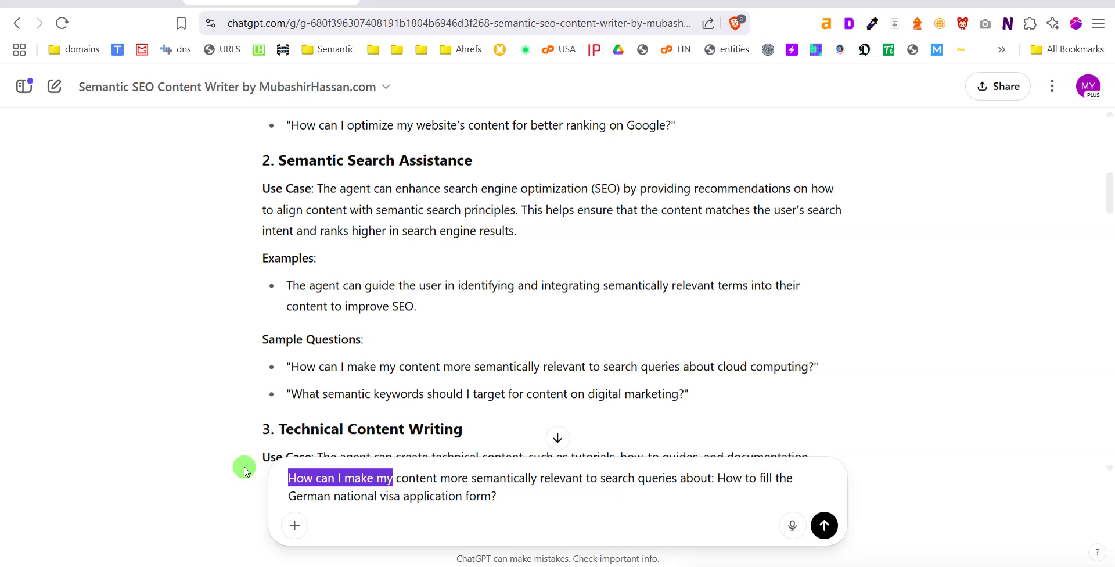
type("write")
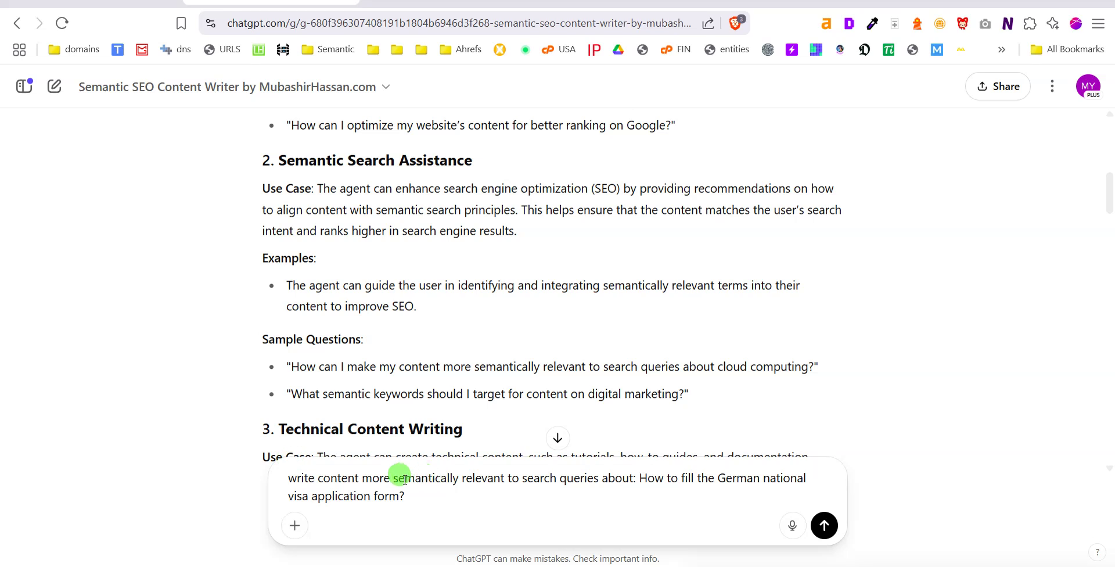
left_click(835, 526)
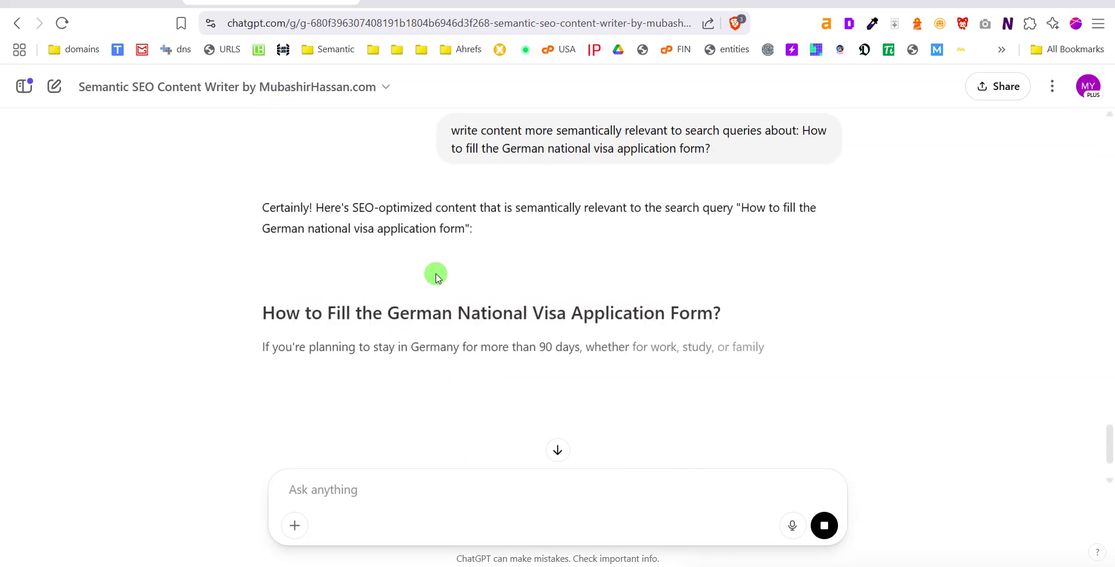
Examine the introduction and first sections of the generated visa form article, highlighting its main heading.
scroll(384, 271, "down", 2)
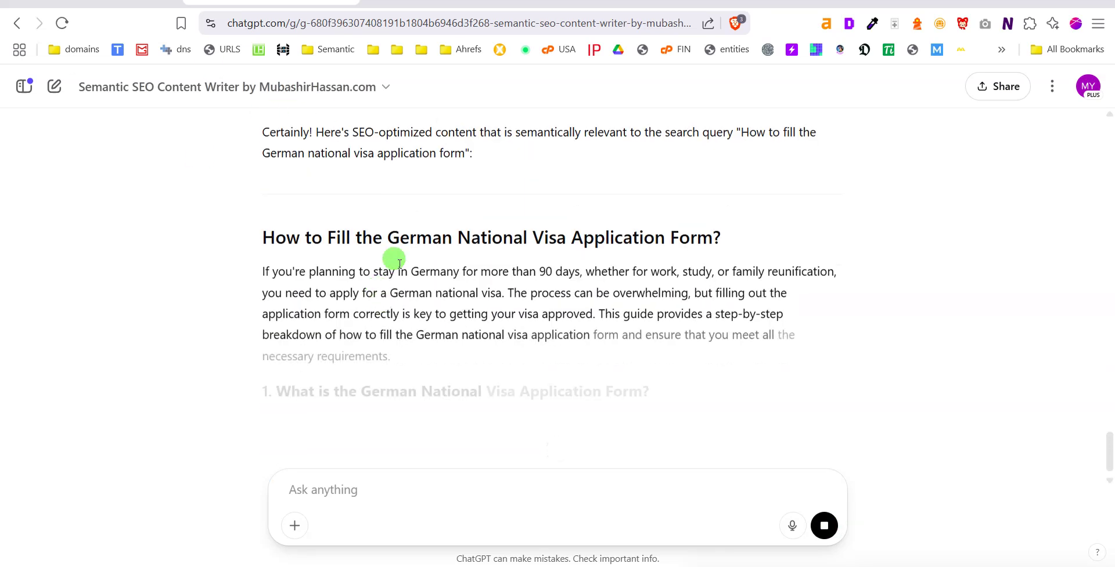
scroll(413, 251, "down", 1)
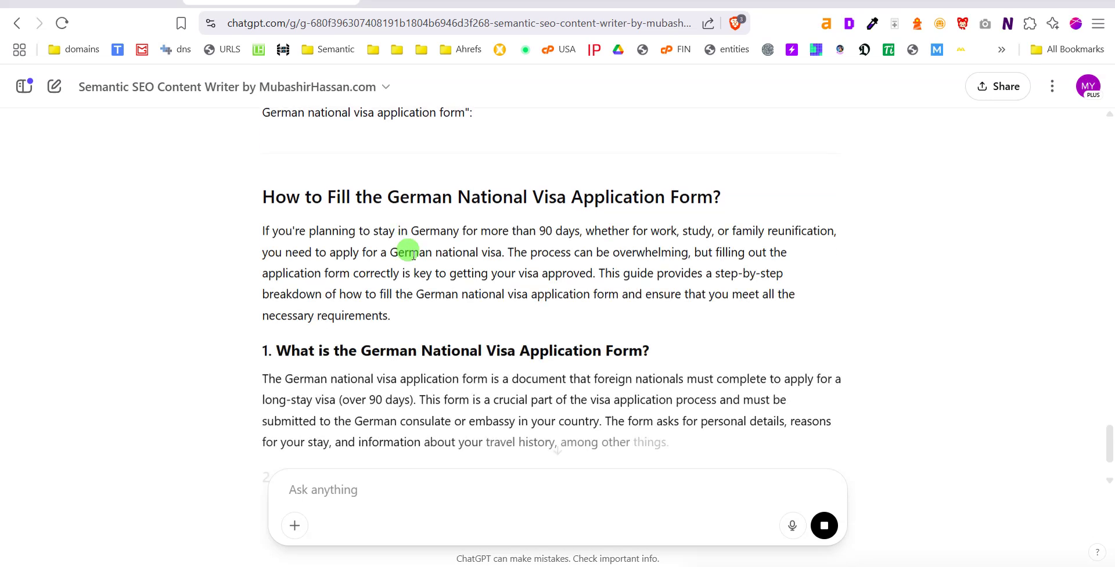
scroll(409, 220, "down", 4)
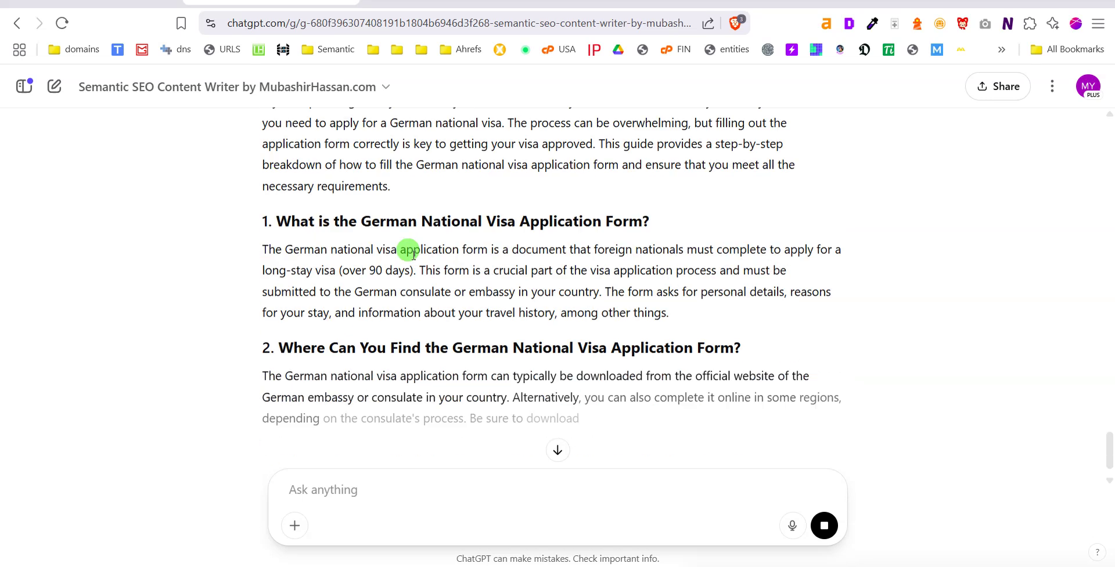
scroll(354, 250, "up", 3)
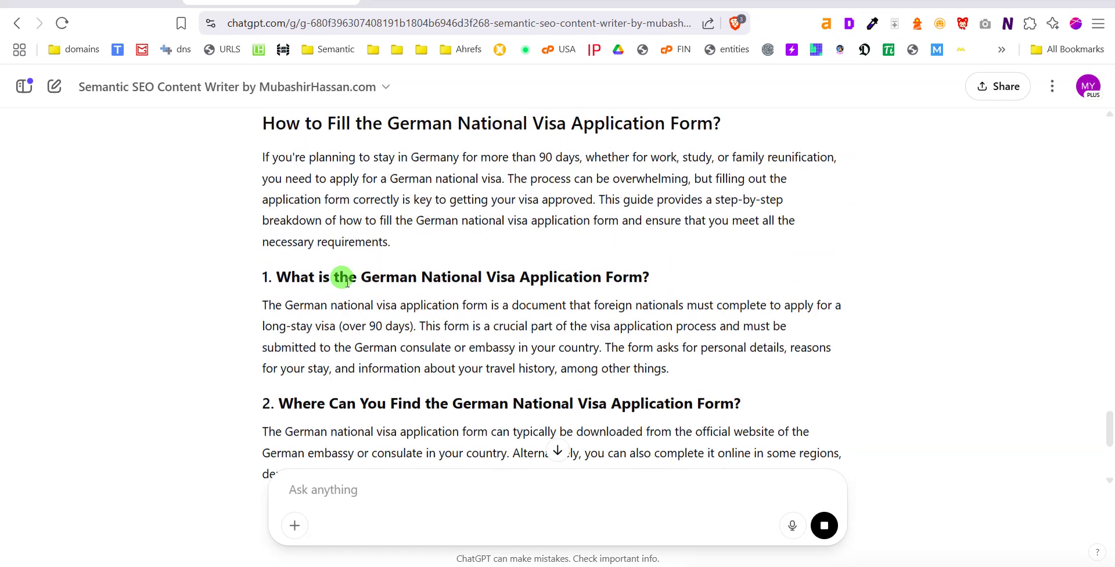
scroll(347, 282, "up", 1)
left_click_drag(275, 192, 731, 194)
scroll(386, 256, "down", 3)
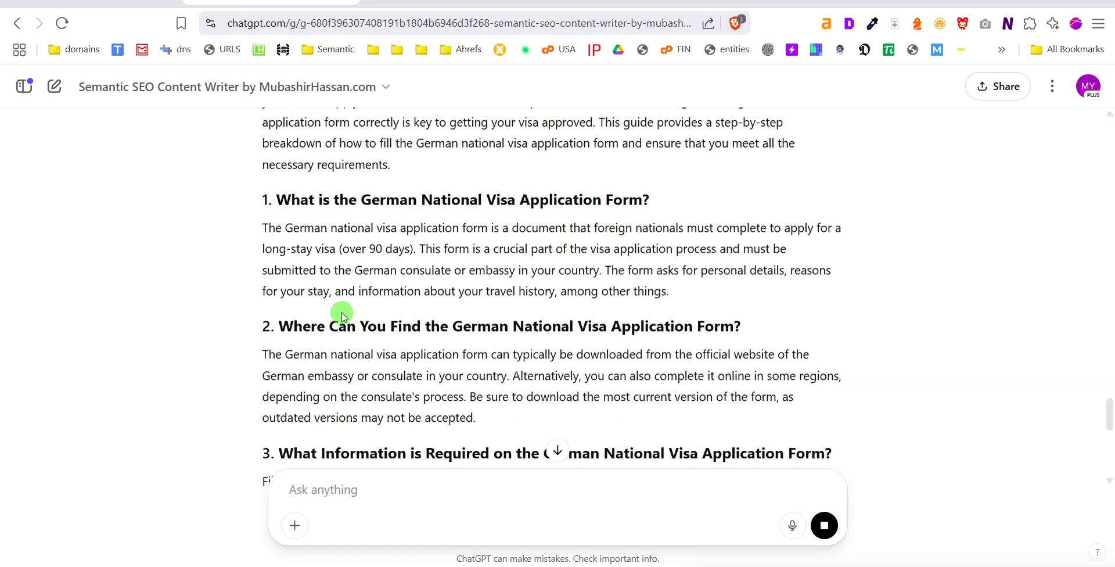
scroll(356, 250, "down", 3)
scroll(460, 259, "down", 9)
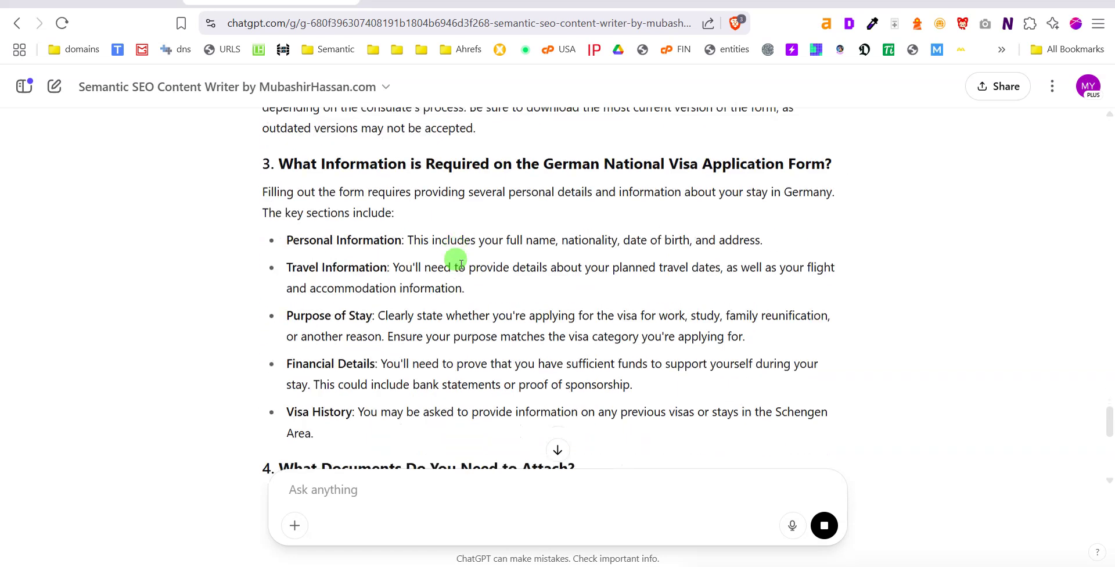
Review the remaining sections of the generated article through to the conclusion, then return to its beginning.
scroll(330, 281, "down", 7)
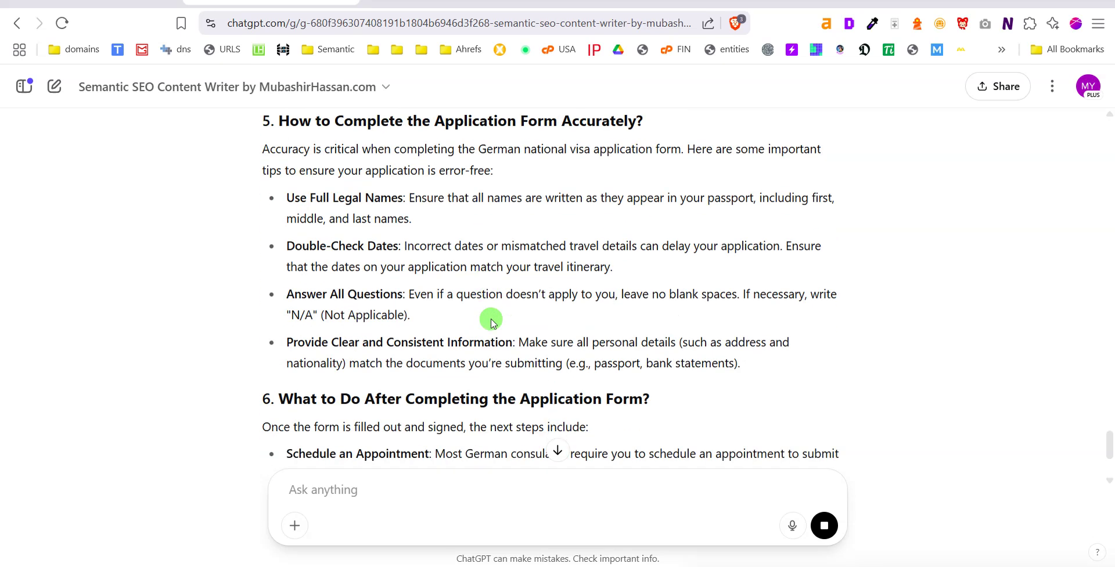
scroll(491, 321, "down", 3)
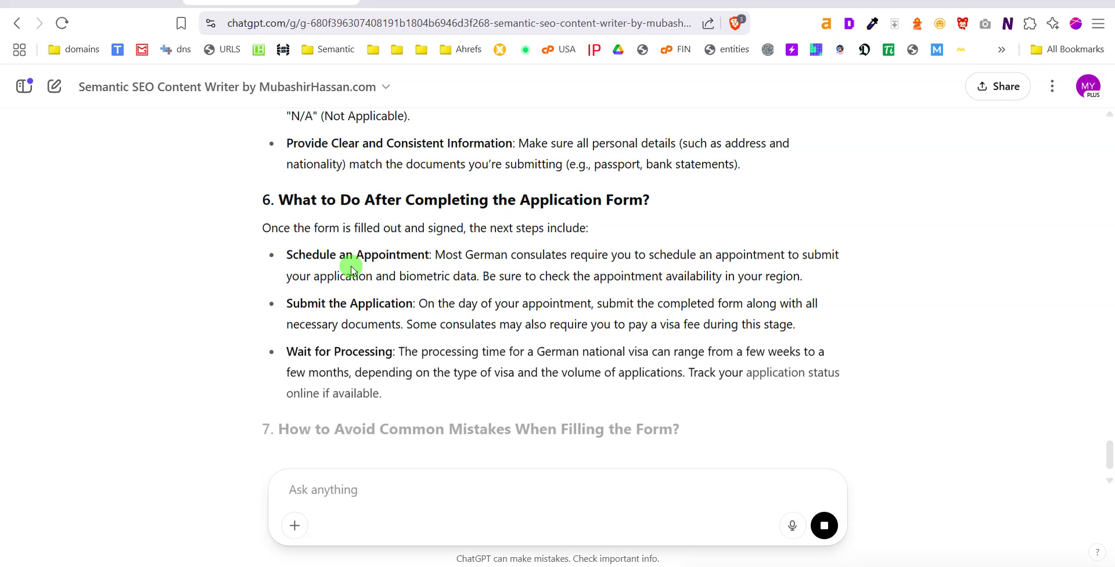
scroll(520, 211, "up", 2)
scroll(416, 266, "down", 5)
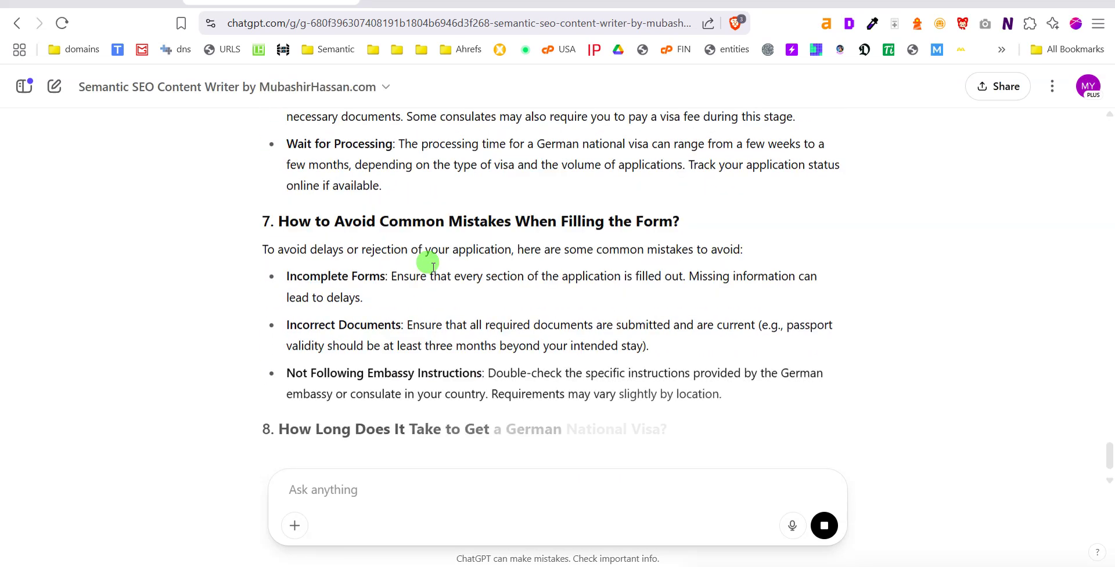
scroll(598, 240, "down", 1)
scroll(469, 302, "down", 2)
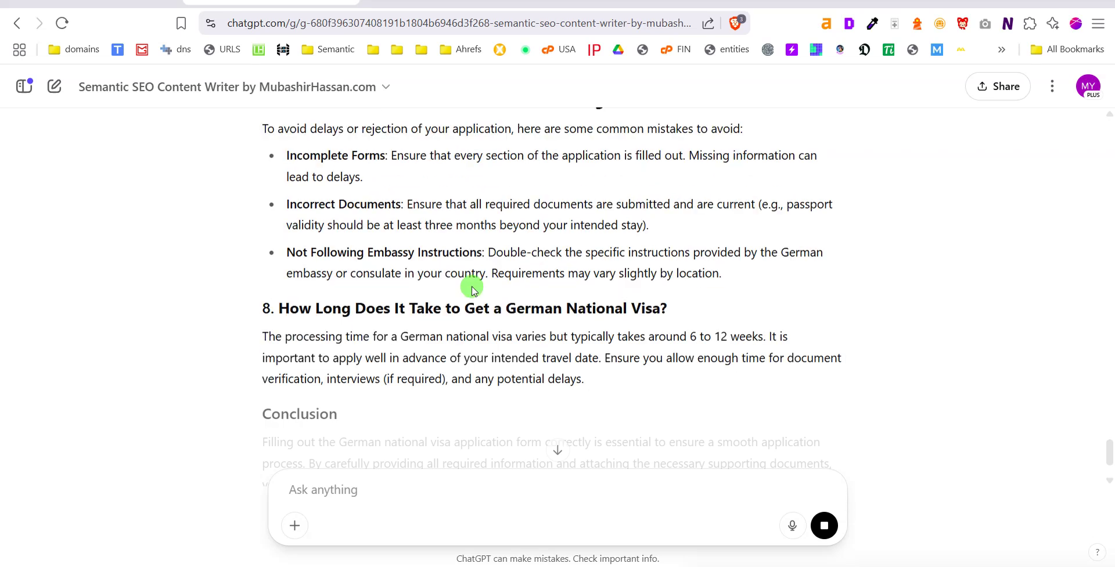
scroll(493, 294, "down", 2)
scroll(482, 294, "down", 1)
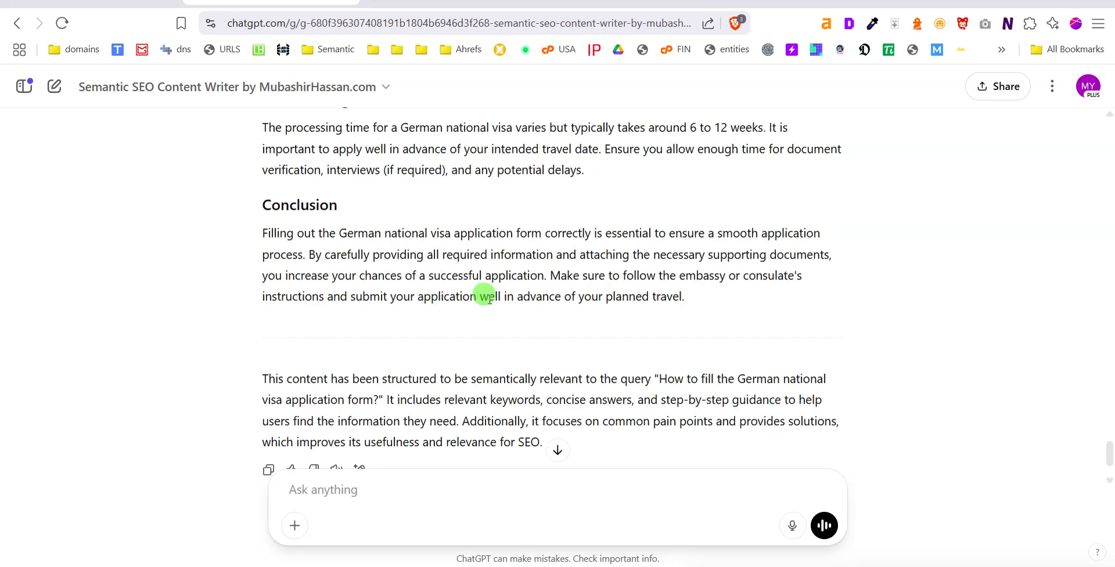
scroll(489, 299, "up", 20)
scroll(488, 302, "up", 15)
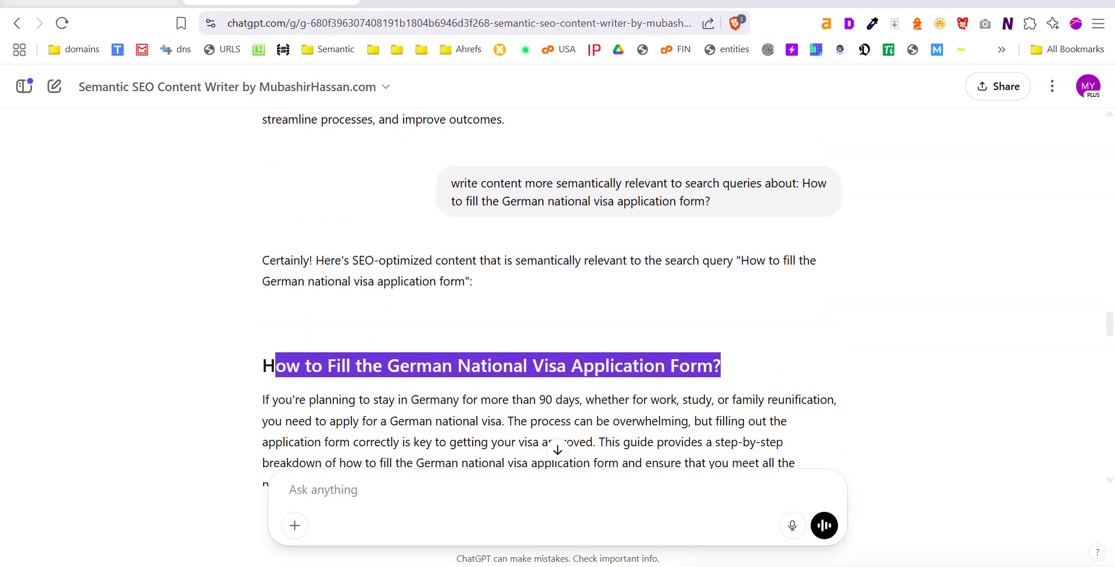
Copy all the questions under the "federal foreign office" heading in the Germany Visa document and return to the GPT chat.
key("ctrl+shift+Tab")
left_click_drag(478, 469, 296, 277)
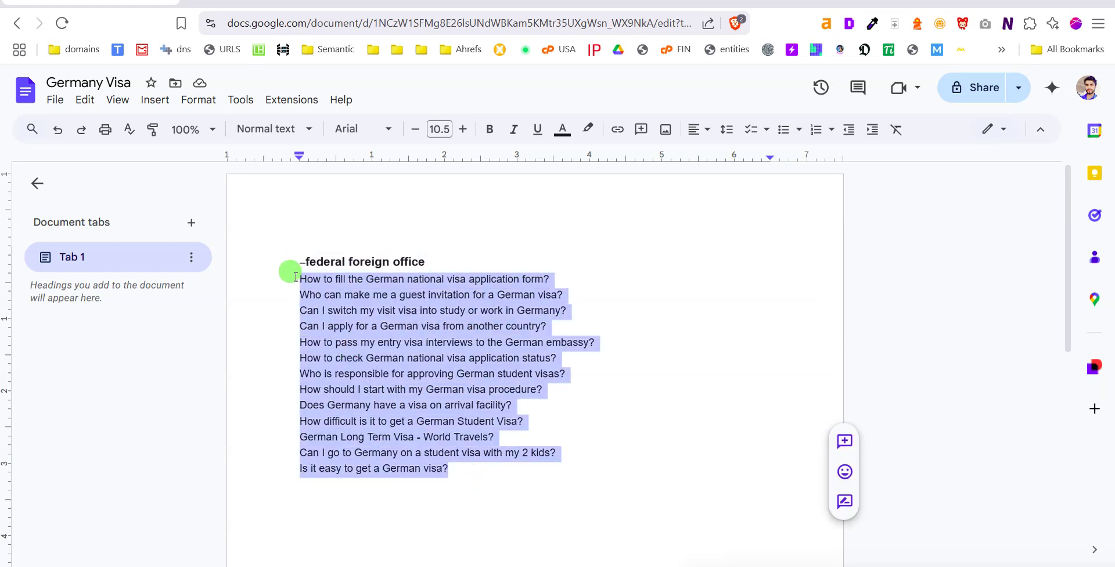
key("ctrl+c")
key("ctrl+Tab")
Send the GPT "please make it long and use all questions and give answers:" followed by the copied question list.
scroll(517, 401, "down", 10)
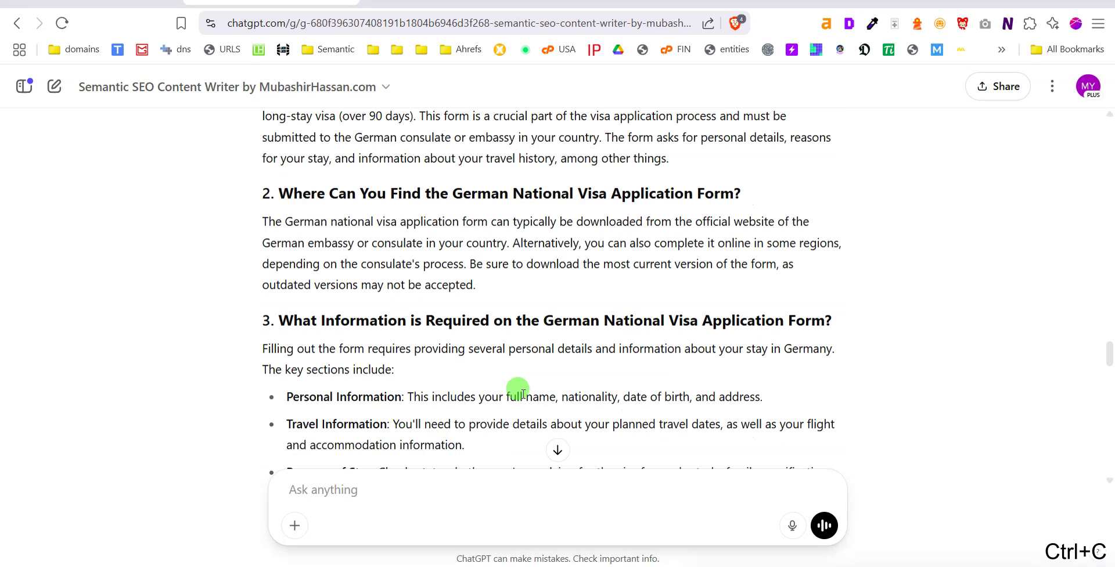
scroll(515, 405, "down", 10)
type("ple")
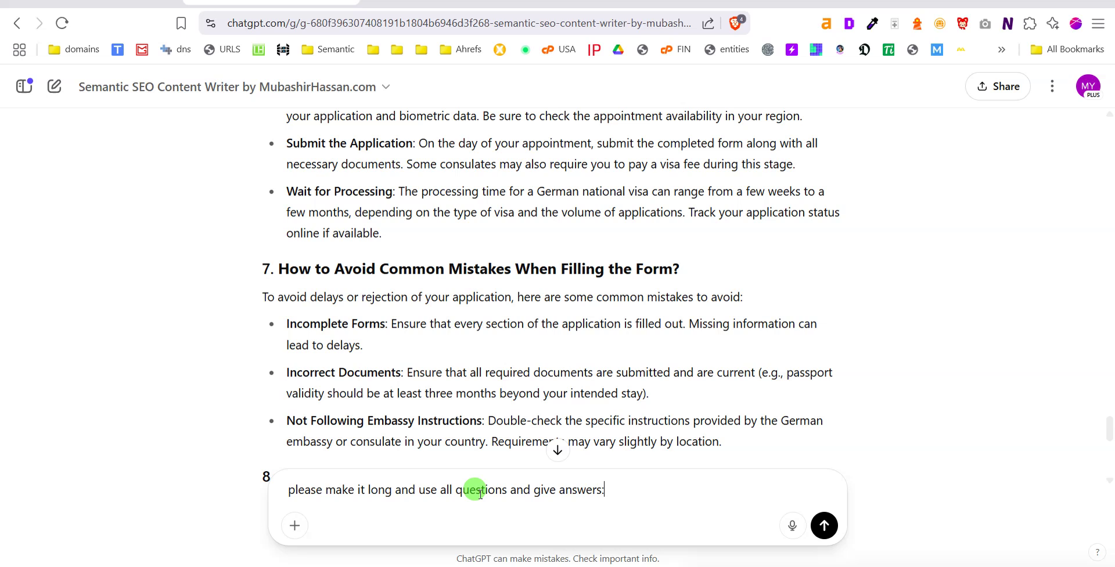
key("shift+Return")
key("ctrl+v")
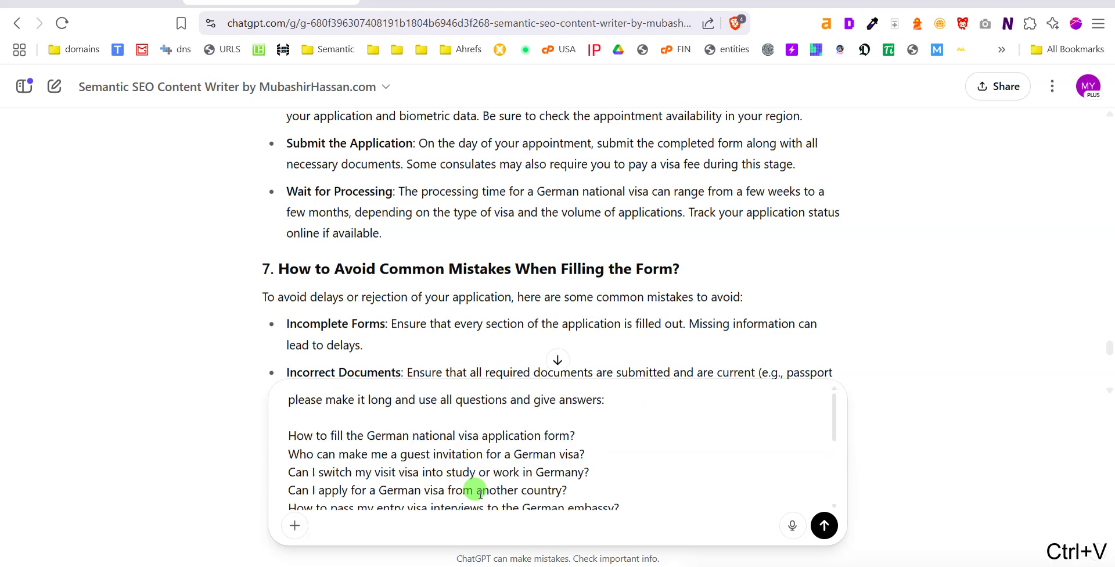
key("Return")
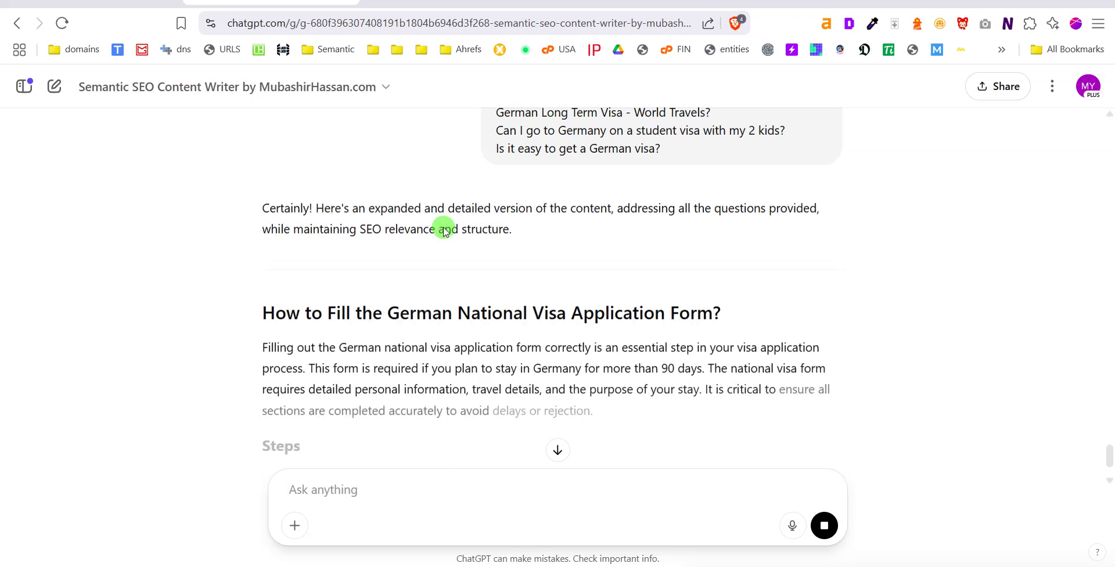
Read the first sections of the expanded article, from filling the national visa form to applying for a German visa from another country.
scroll(439, 244, "down", 1)
scroll(416, 269, "down", 1)
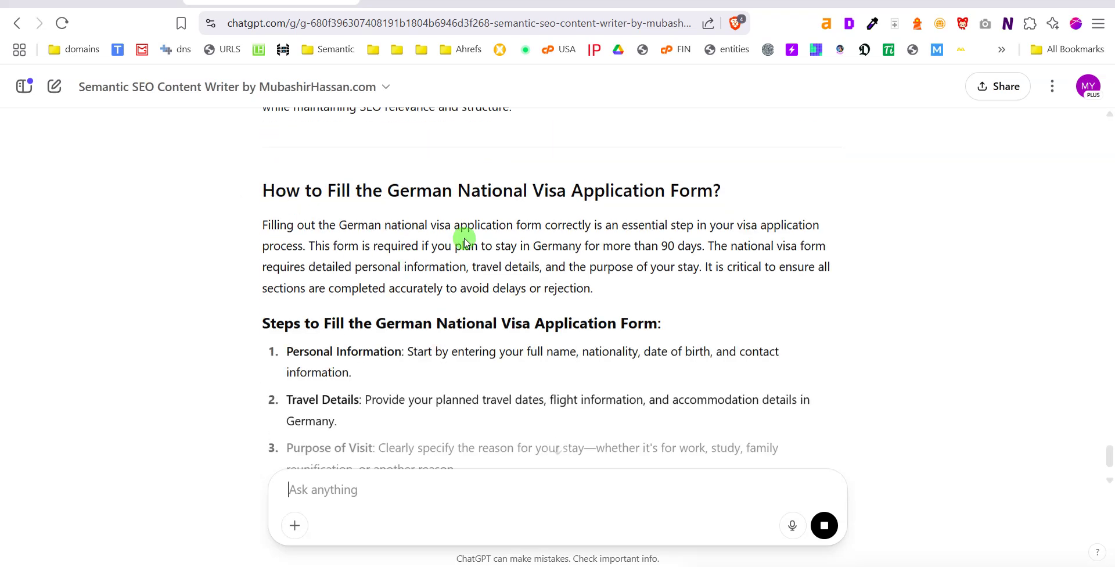
scroll(414, 243, "down", 2)
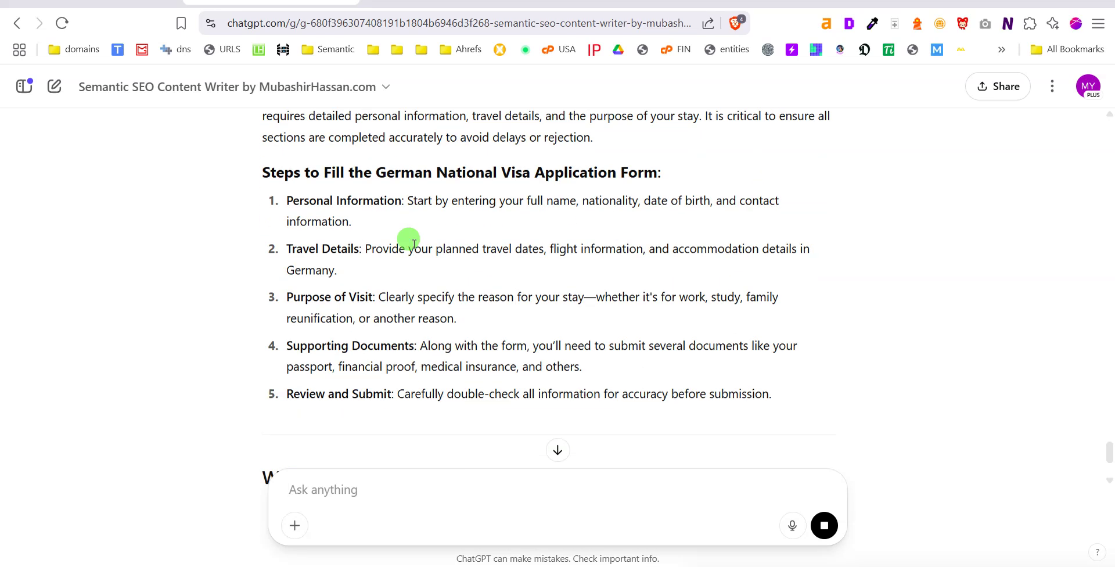
left_click_drag(284, 173, 463, 169)
scroll(451, 251, "down", 2)
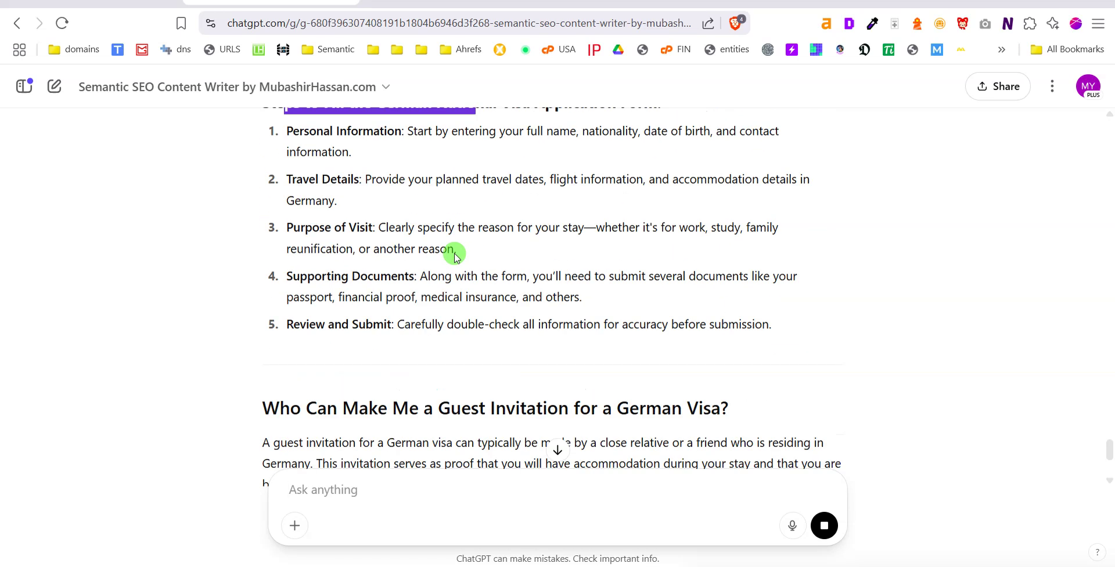
scroll(385, 303, "down", 1)
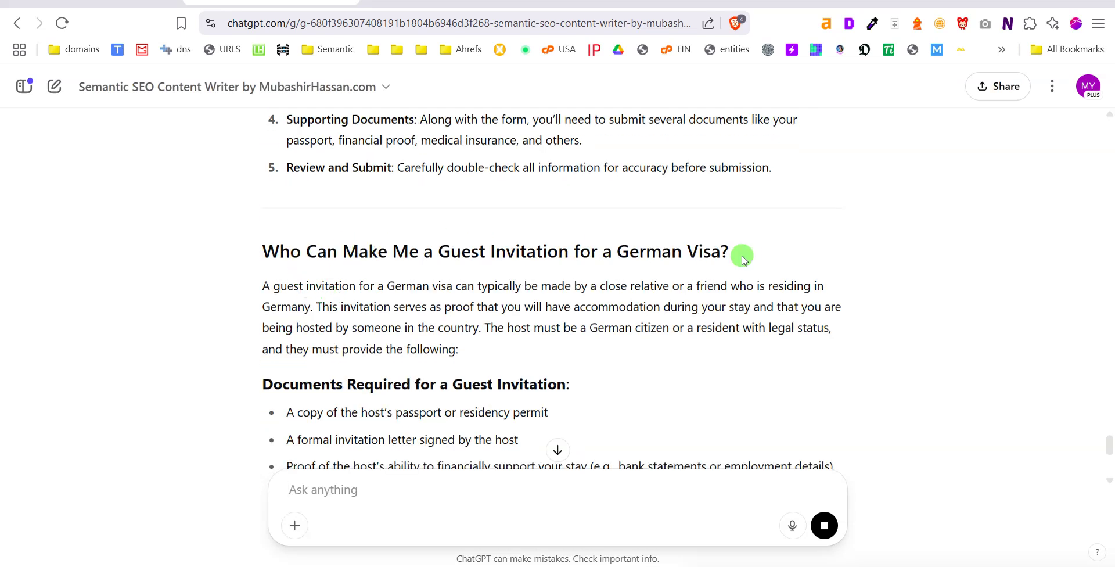
scroll(314, 294, "down", 3)
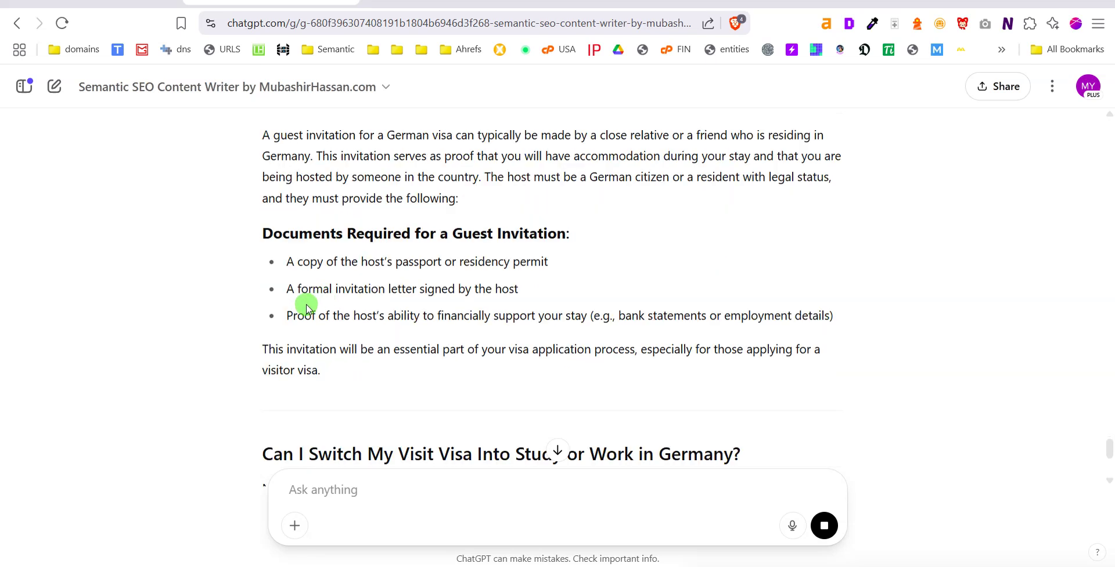
scroll(419, 247, "down", 4)
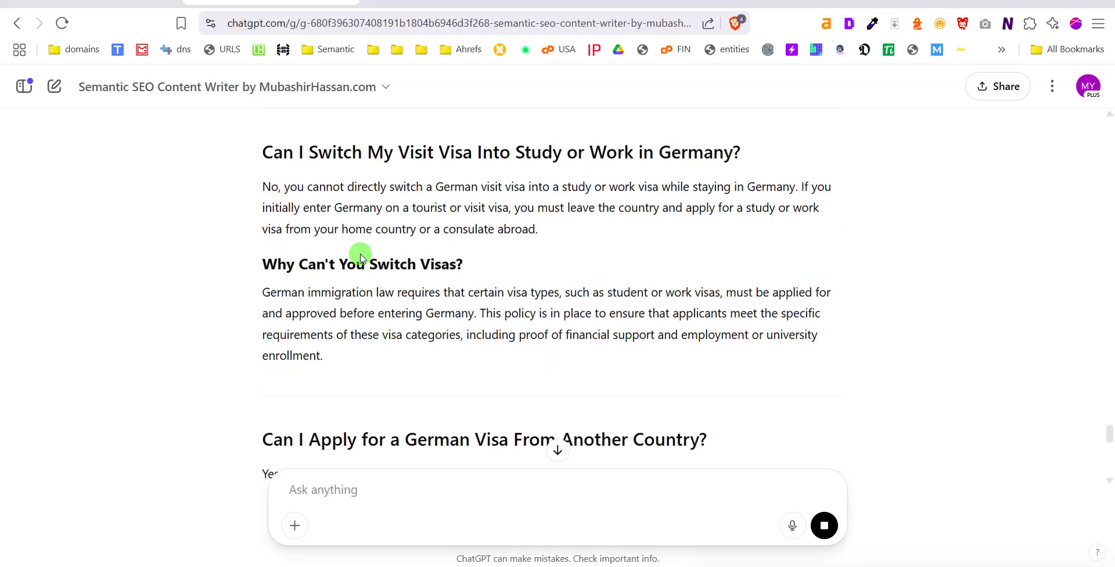
scroll(356, 259, "down", 3)
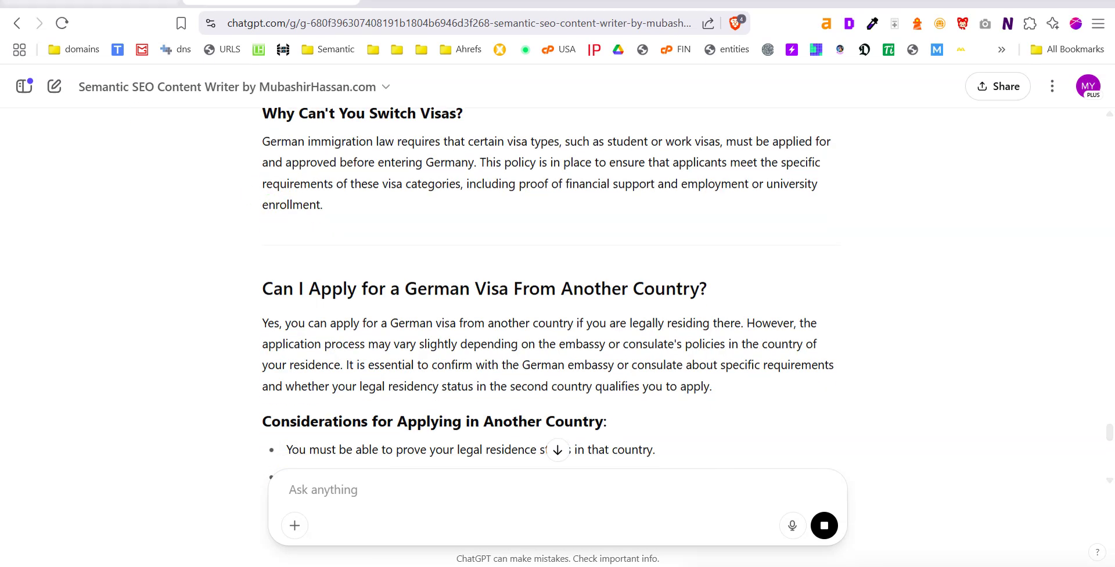
Compare the guest invitation question in the Germany Visa document with its matching heading and answer in the GPT article.
key("ctrl+shift+Tab")
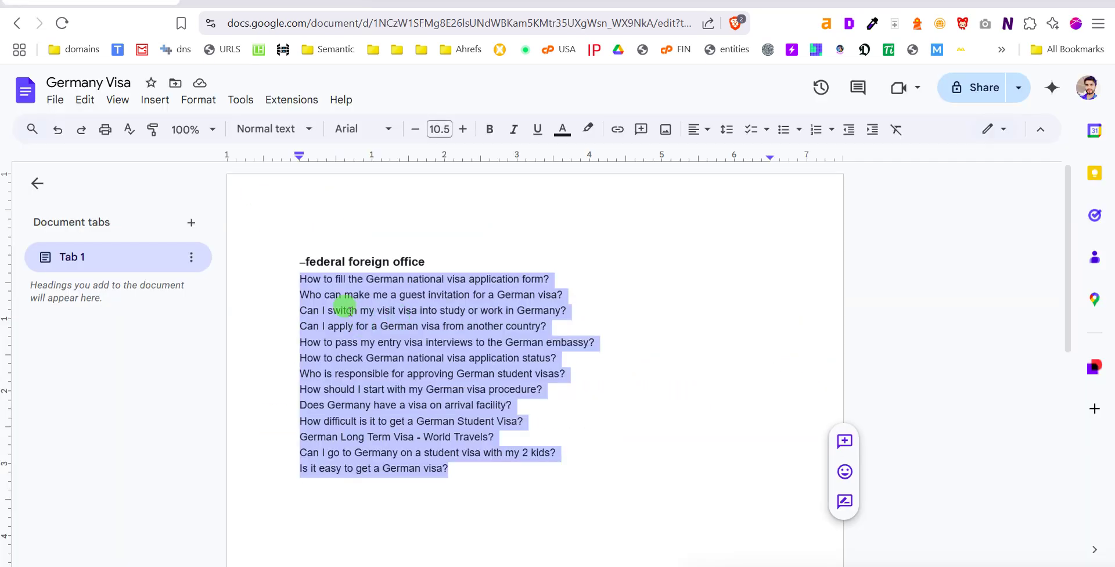
left_click_drag(332, 289, 417, 295)
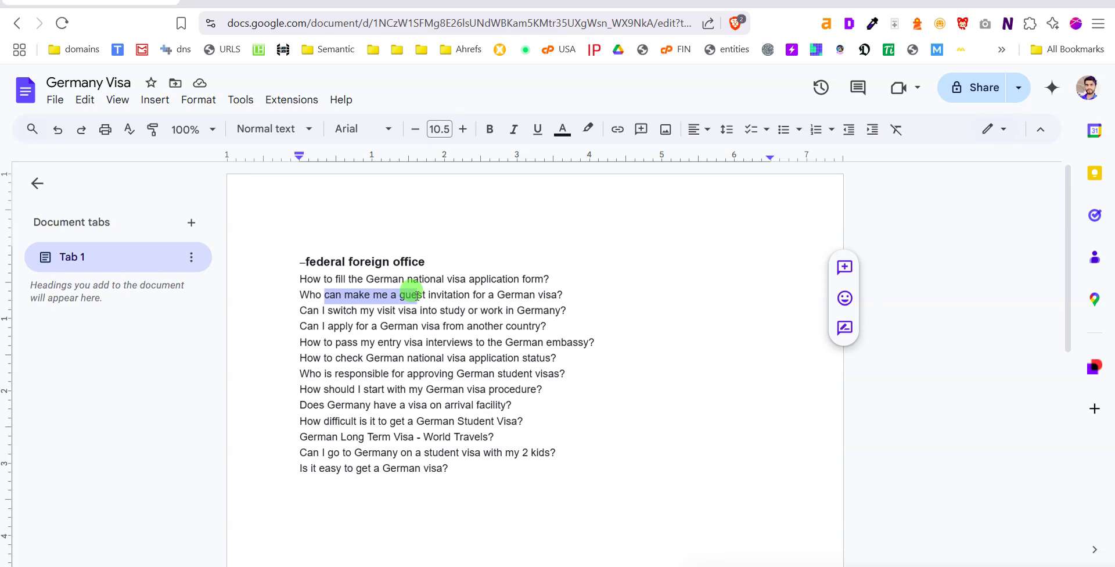
key("ctrl+Tab")
scroll(433, 330, "up", 15)
scroll(514, 325, "up", 1)
scroll(465, 345, "down", 1)
left_click_drag(394, 326, 602, 329)
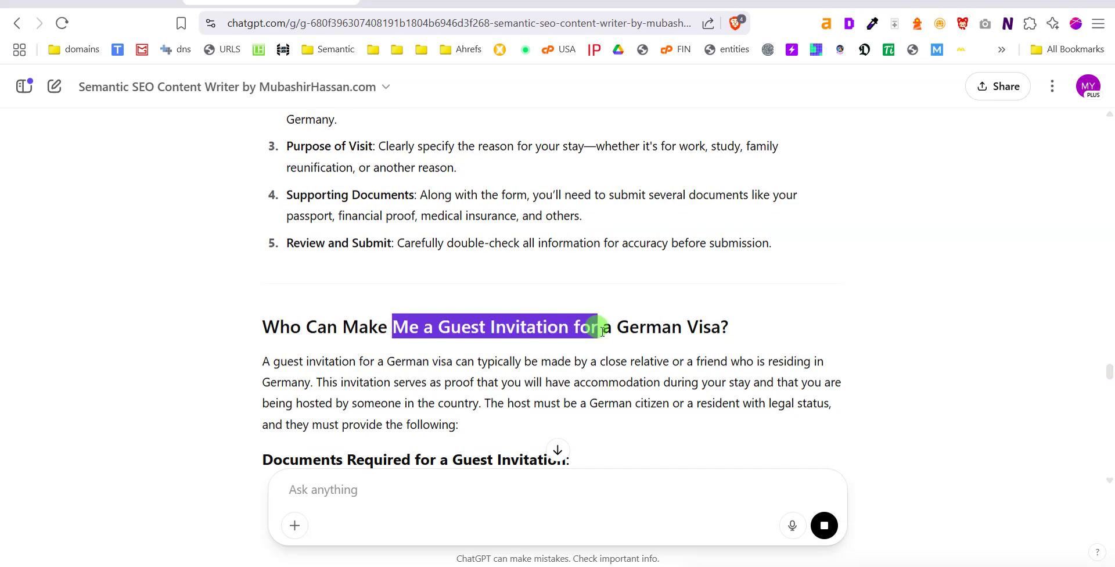
scroll(568, 318, "down", 3)
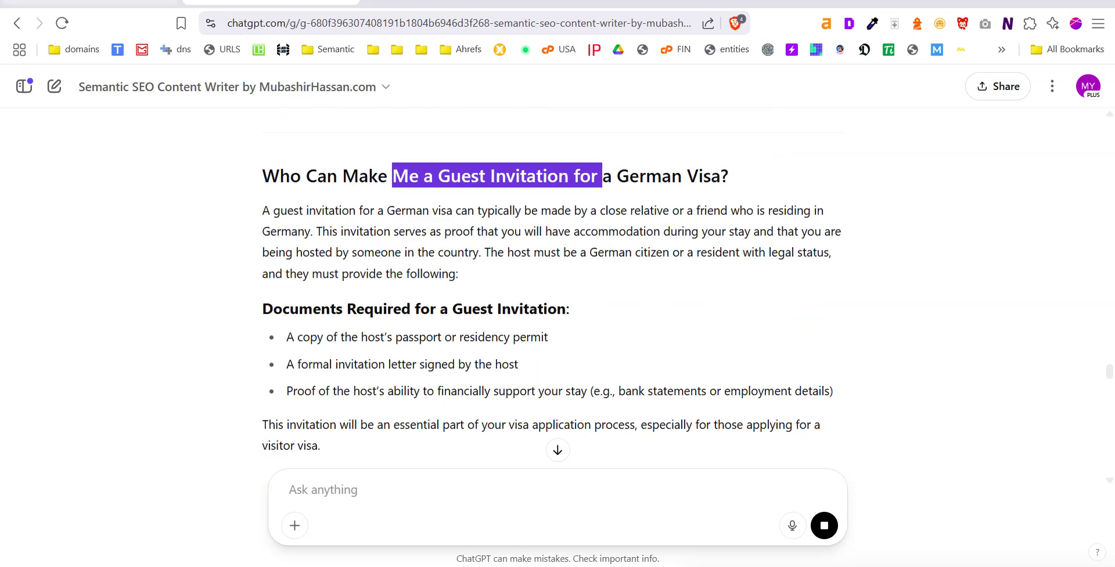
Compare the document's question on switching a visit visa into study or work with the matching heading in the GPT article.
key("ctrl+shift+Tab")
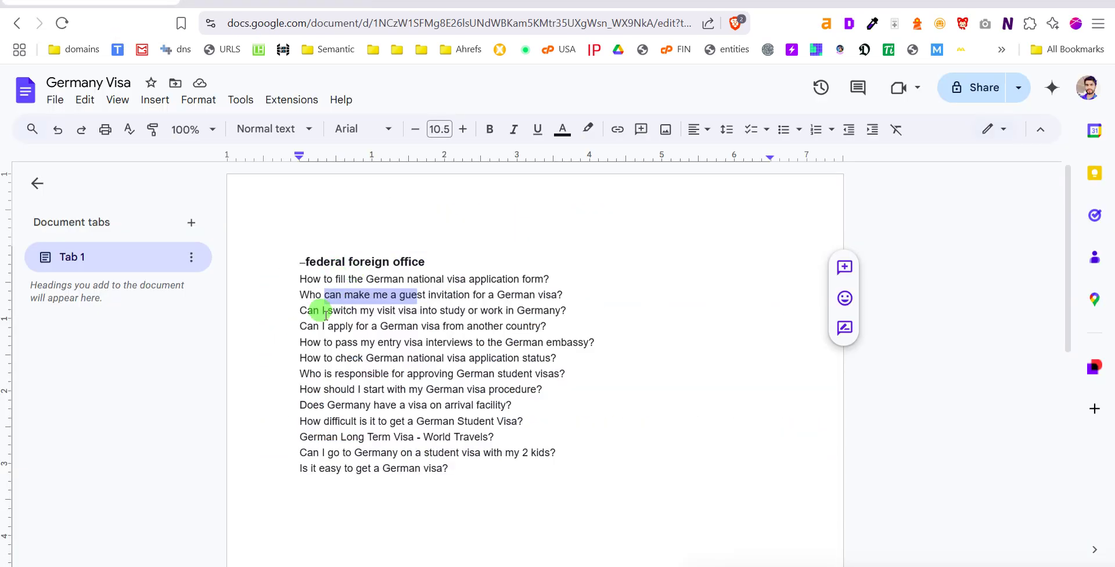
left_click_drag(325, 314, 388, 311)
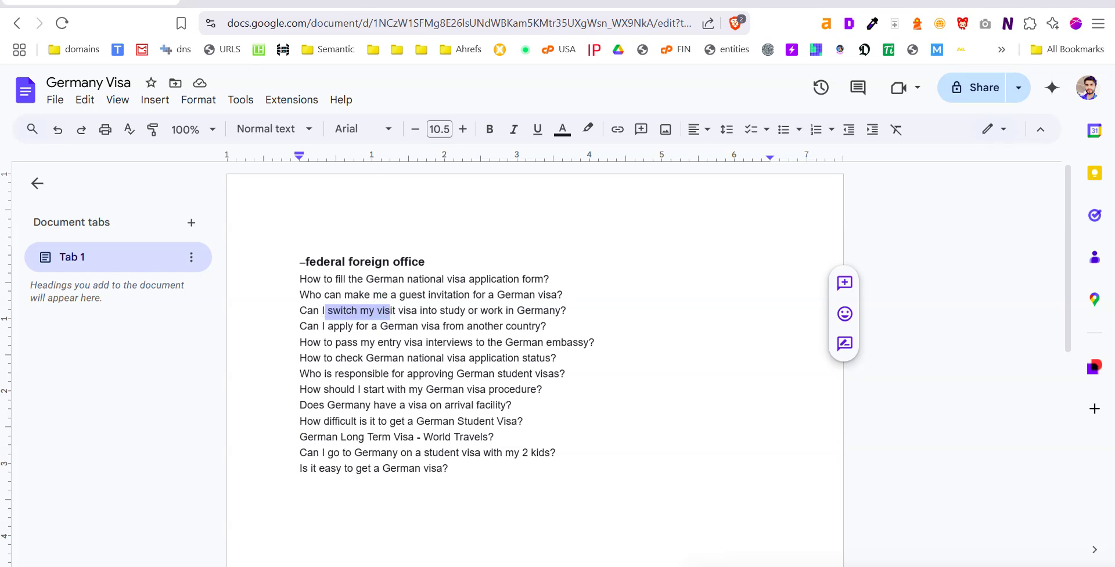
key("ctrl+Tab")
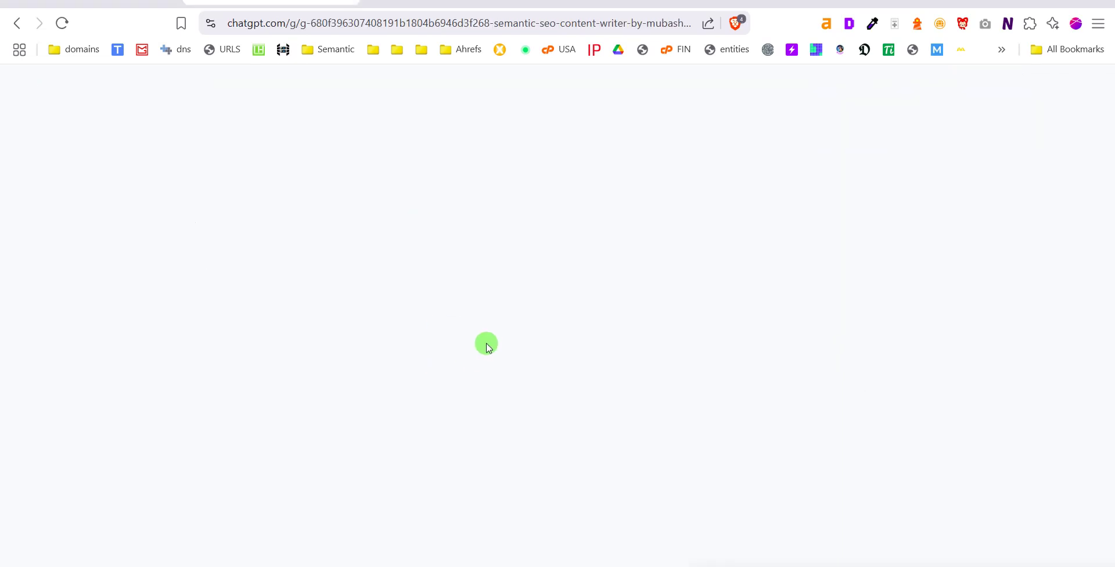
scroll(480, 351, "down", 4)
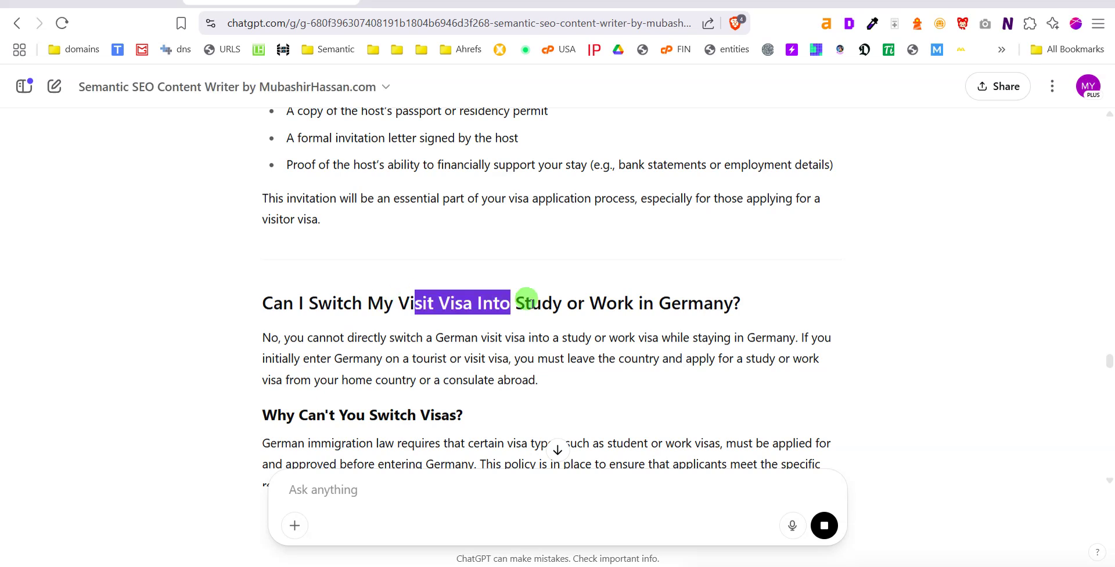
Review the remaining question sections of the expanded article, through to "Is It Easy to Get a German Visa?".
scroll(548, 297, "down", 7)
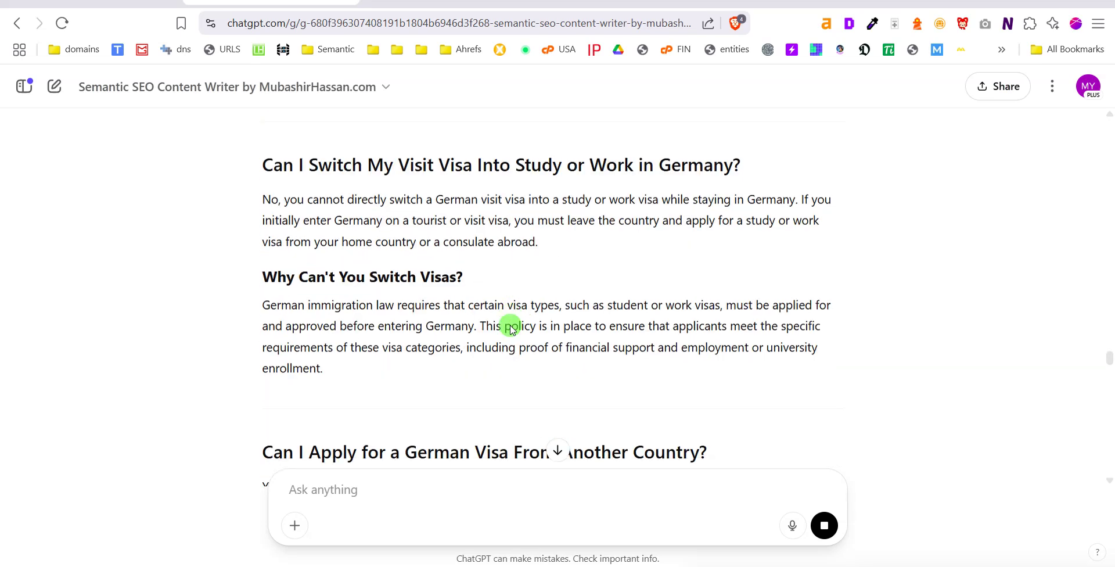
scroll(347, 331, "down", 11)
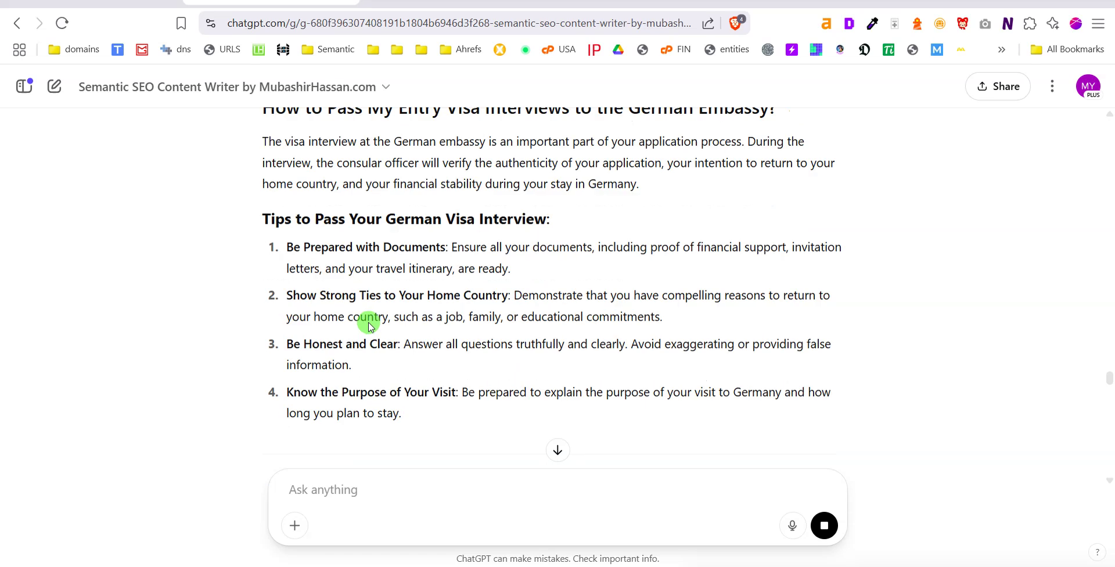
scroll(415, 327, "down", 9)
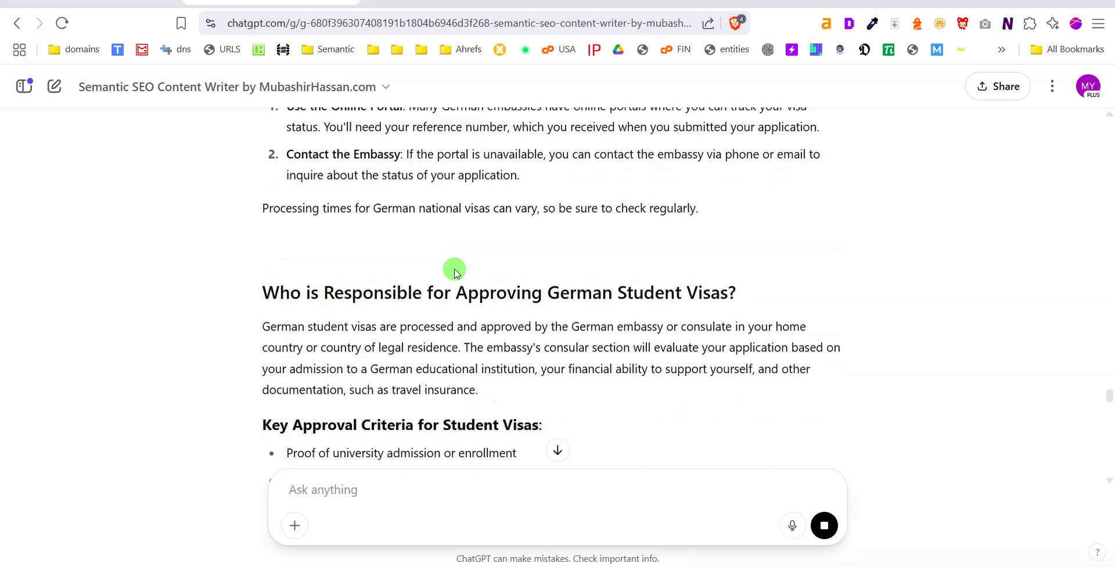
scroll(453, 274, "down", 7)
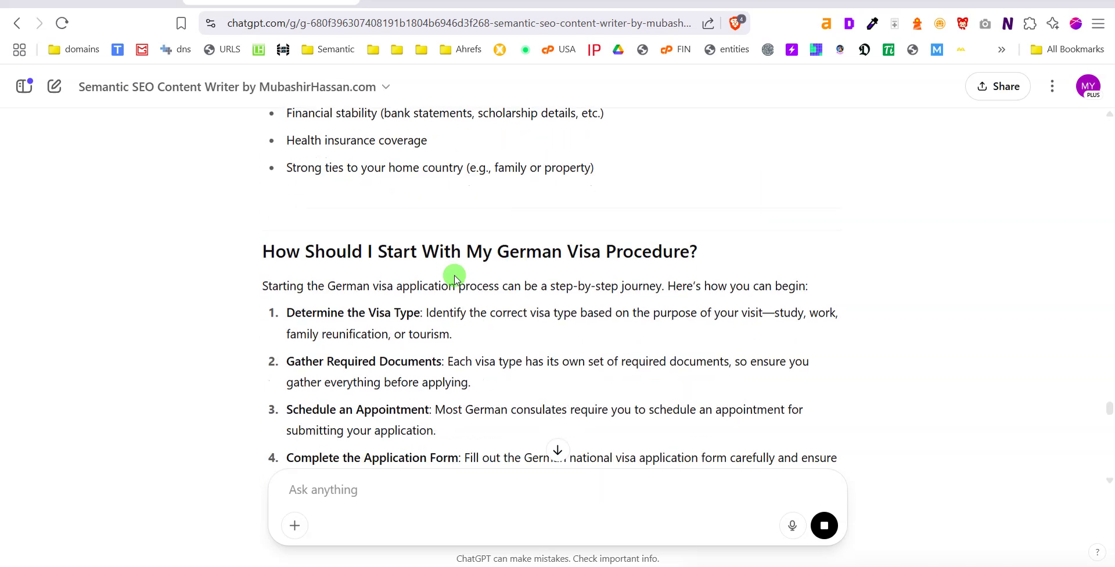
scroll(457, 278, "down", 12)
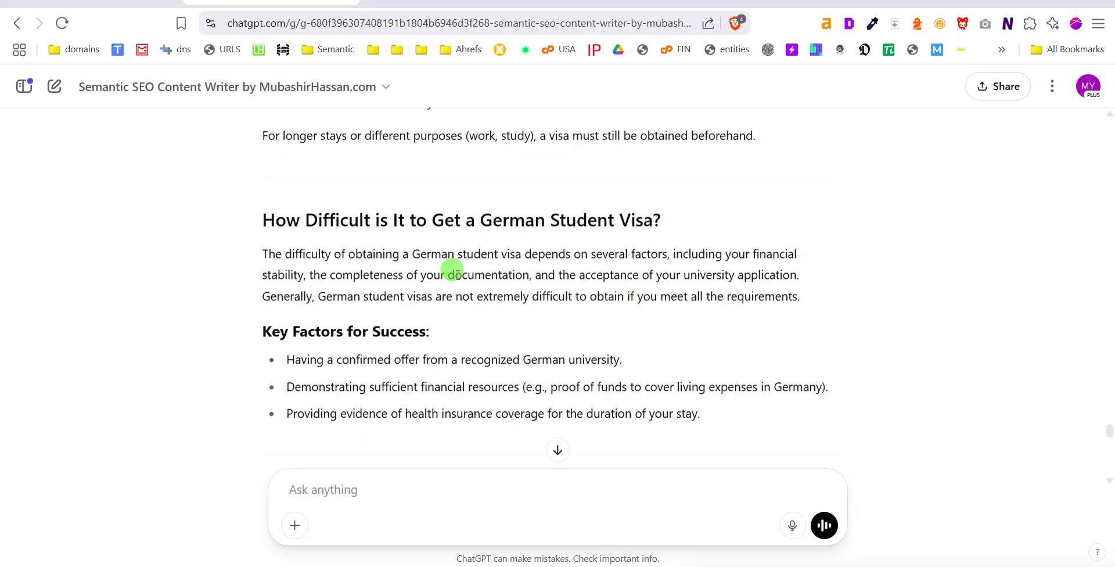
scroll(457, 275, "down", 11)
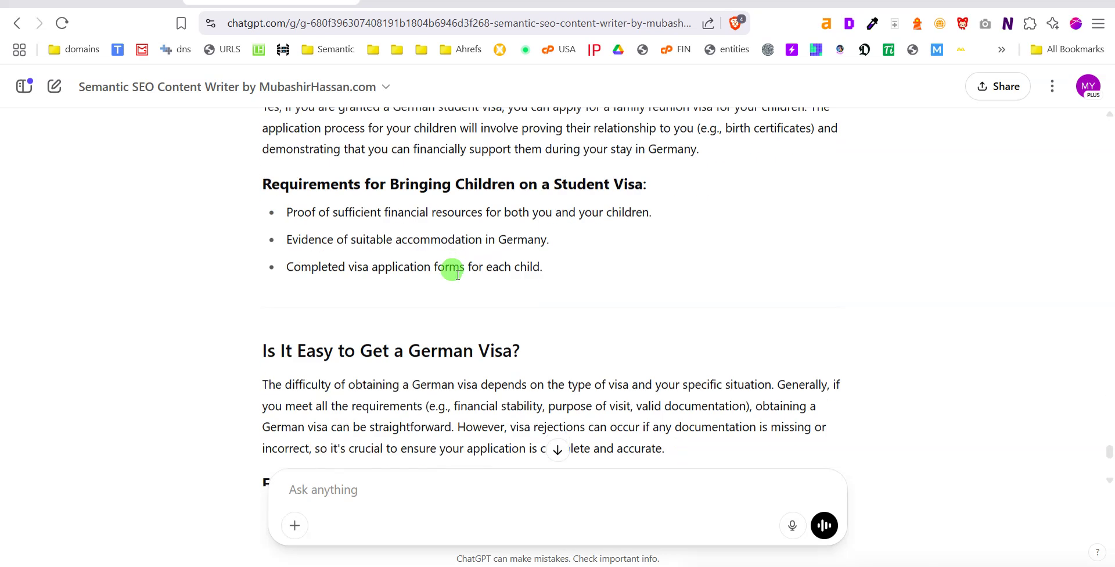